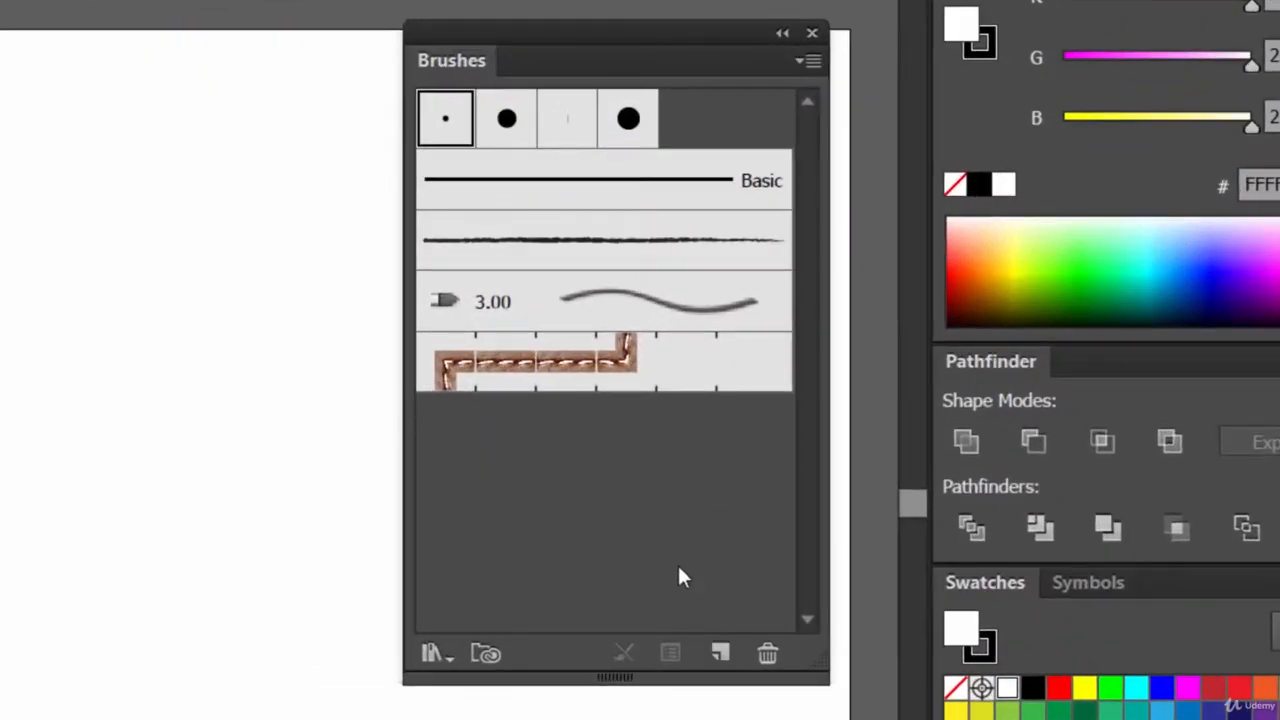
Step: Create a new calligraphic brush with a 52° angle, 51% roundness and a 12 pt size
{"action": "left_click", "coordinate": [719, 650]}
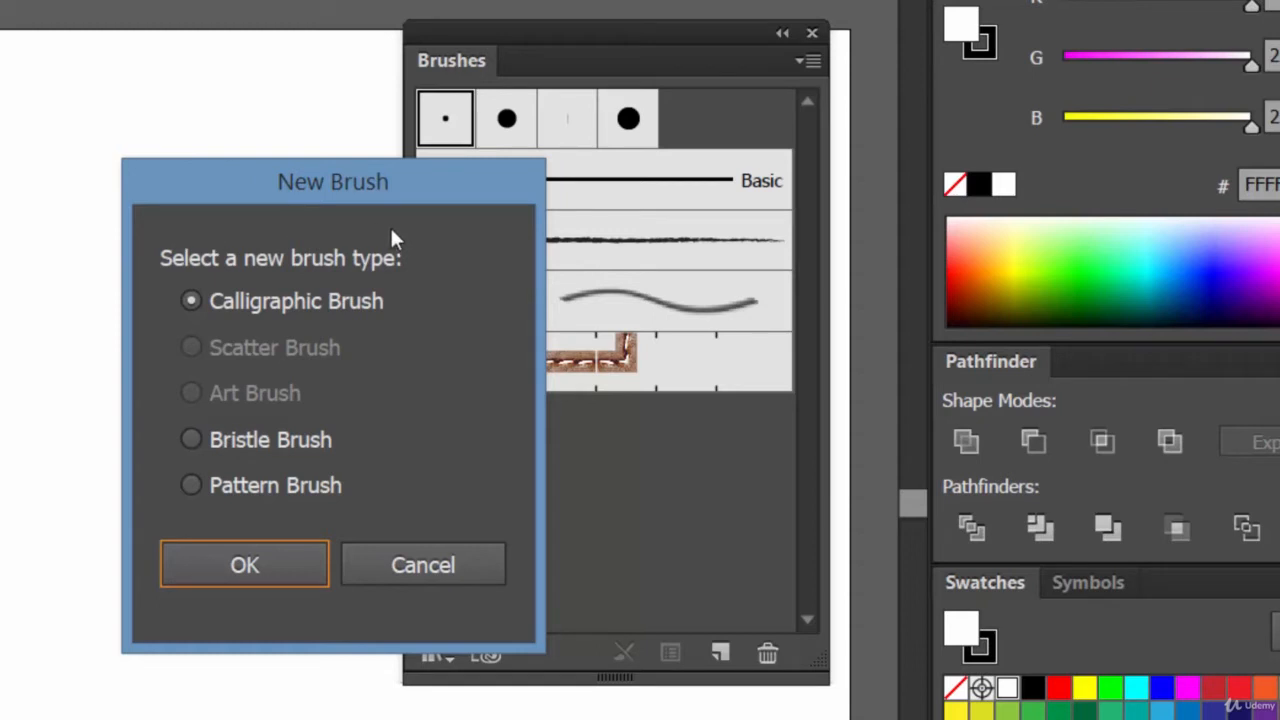
{"action": "left_click_drag", "start_coordinate": [283, 180], "coordinate": [66, 112]}
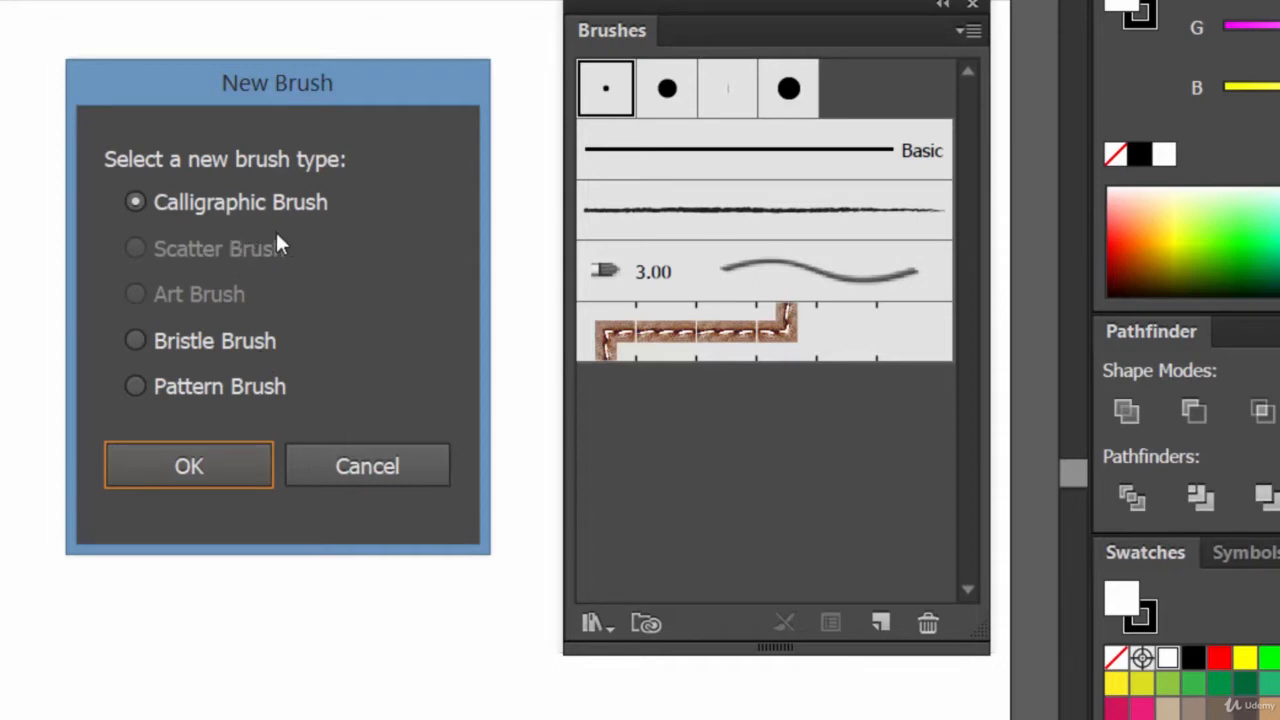
{"action": "left_click", "coordinate": [205, 472]}
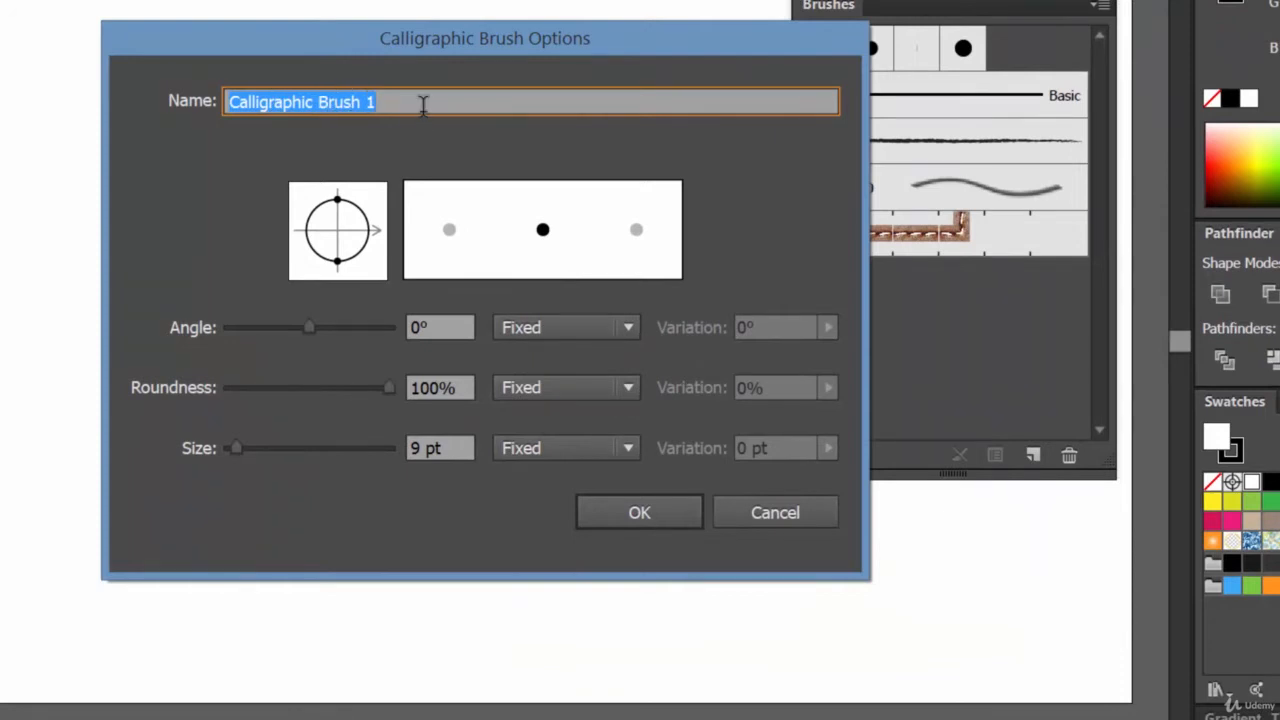
{"action": "mouse_move", "coordinate": [378, 234]}
{"action": "left_mouse_down"}
{"action": "mouse_move", "coordinate": [373, 210]}
{"action": "mouse_move", "coordinate": [377, 245]}
{"action": "mouse_move", "coordinate": [377, 219]}
{"action": "mouse_move", "coordinate": [376, 232]}
{"action": "left_mouse_up"}
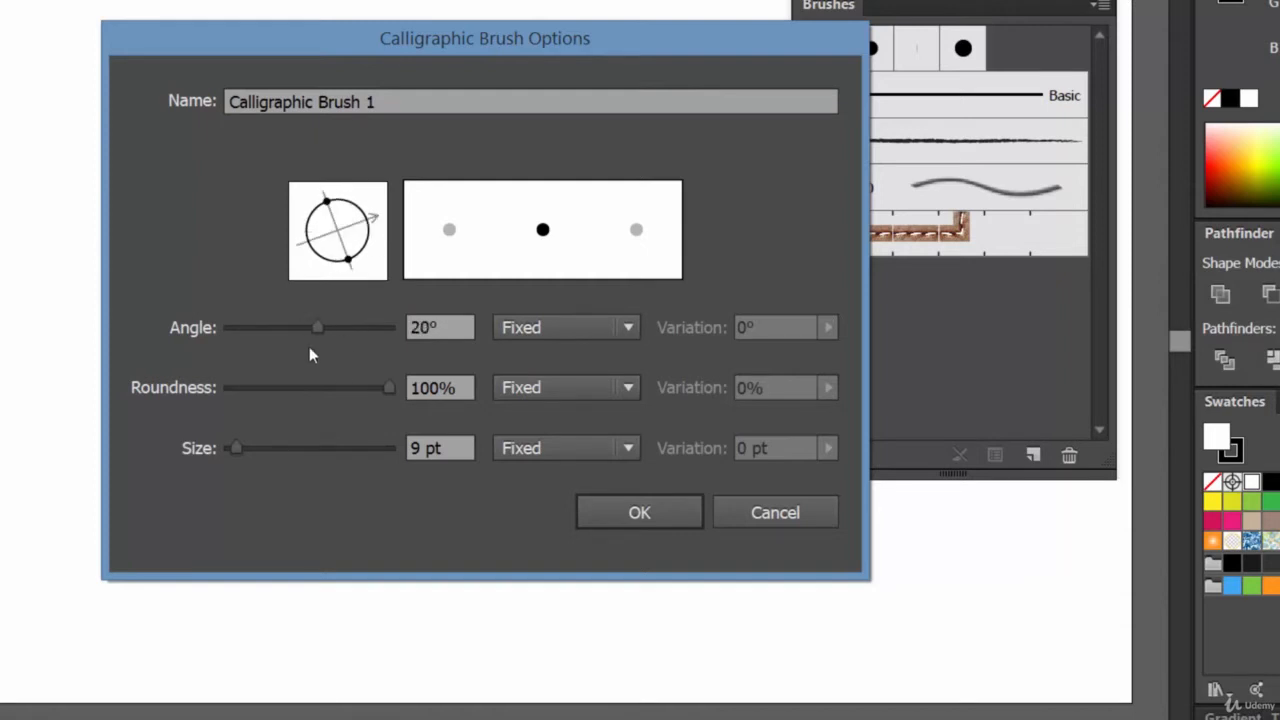
{"action": "mouse_move", "coordinate": [315, 328]}
{"action": "left_mouse_down"}
{"action": "mouse_move", "coordinate": [283, 329]}
{"action": "mouse_move", "coordinate": [332, 331]}
{"action": "left_mouse_up"}
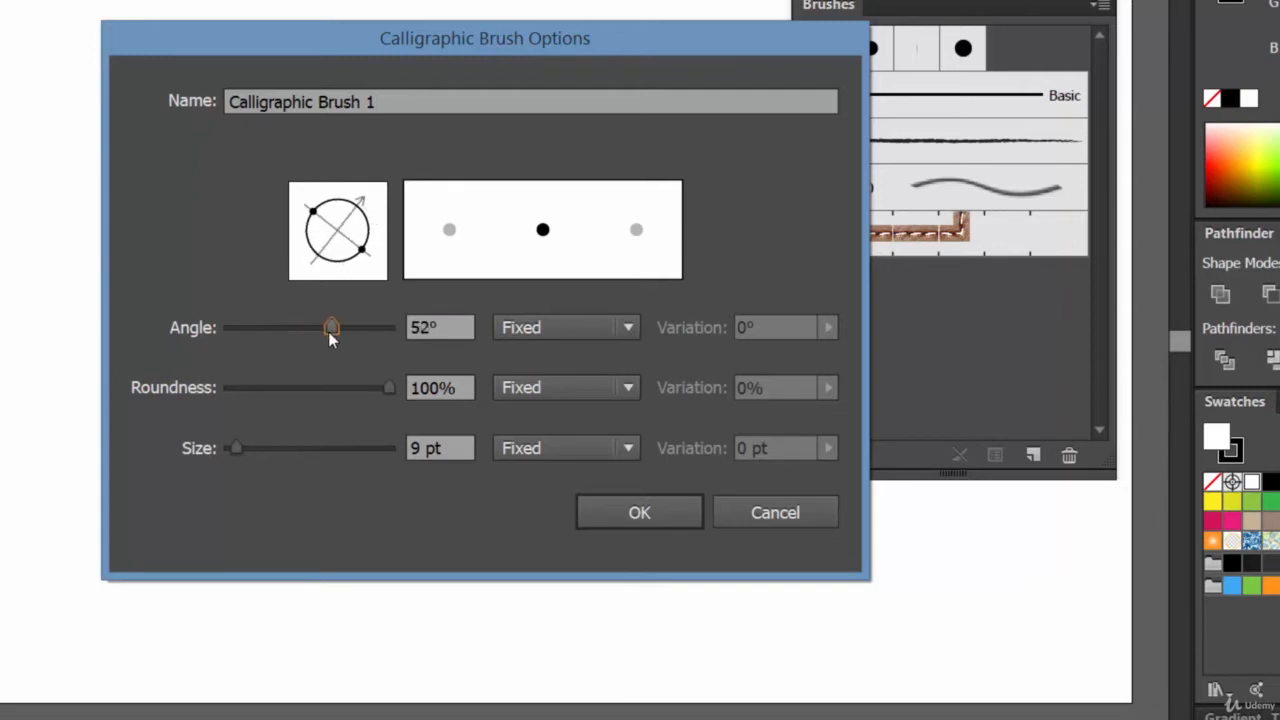
{"action": "left_click_drag", "start_coordinate": [393, 391], "coordinate": [311, 387]}
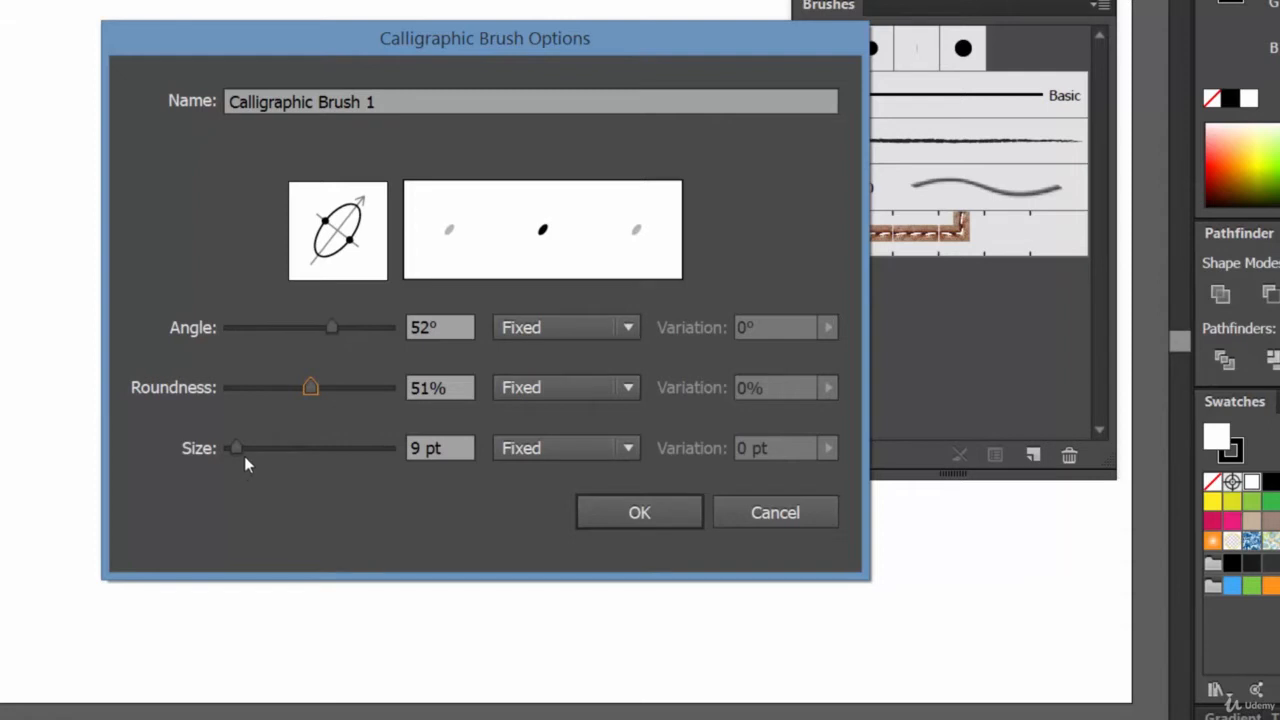
{"action": "mouse_move", "coordinate": [238, 448]}
{"action": "left_mouse_down"}
{"action": "mouse_move", "coordinate": [299, 446]}
{"action": "mouse_move", "coordinate": [230, 455]}
{"action": "mouse_move", "coordinate": [243, 455]}
{"action": "left_mouse_up"}
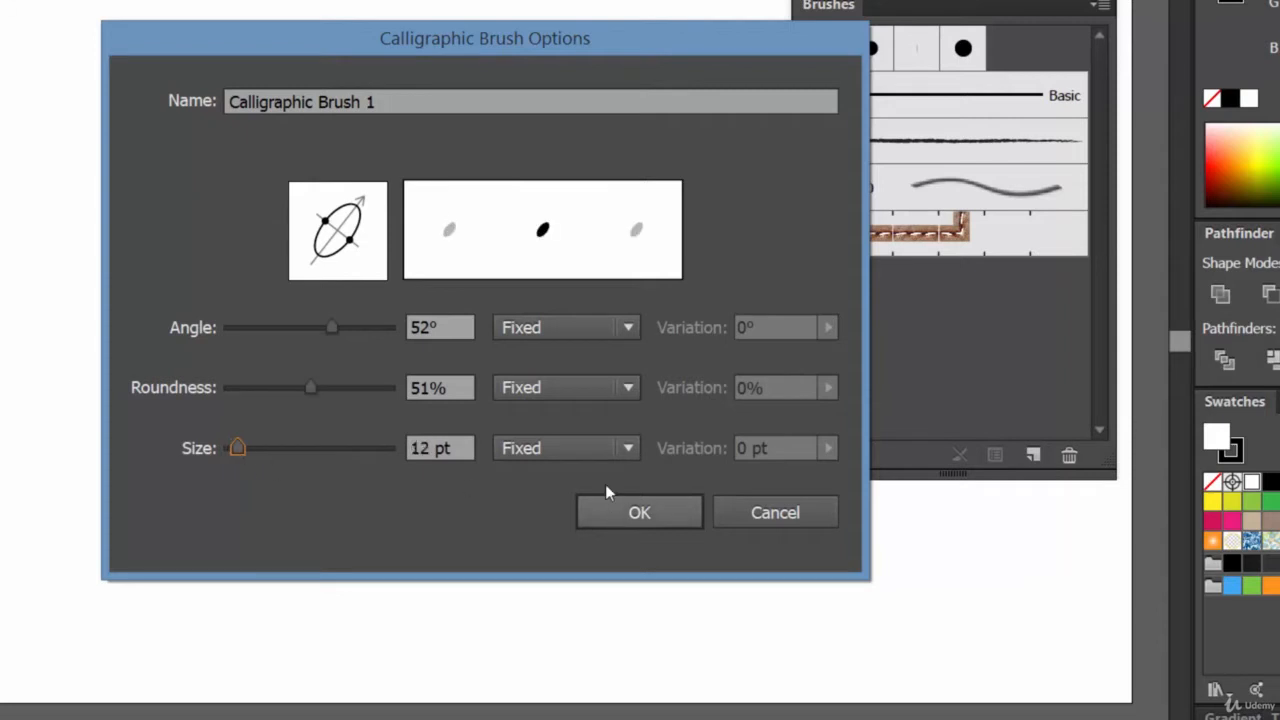
Step: Examine the variation options offered for the calligraphic brush's angle
{"action": "left_click", "coordinate": [567, 327]}
{"action": "left_click", "coordinate": [567, 327]}
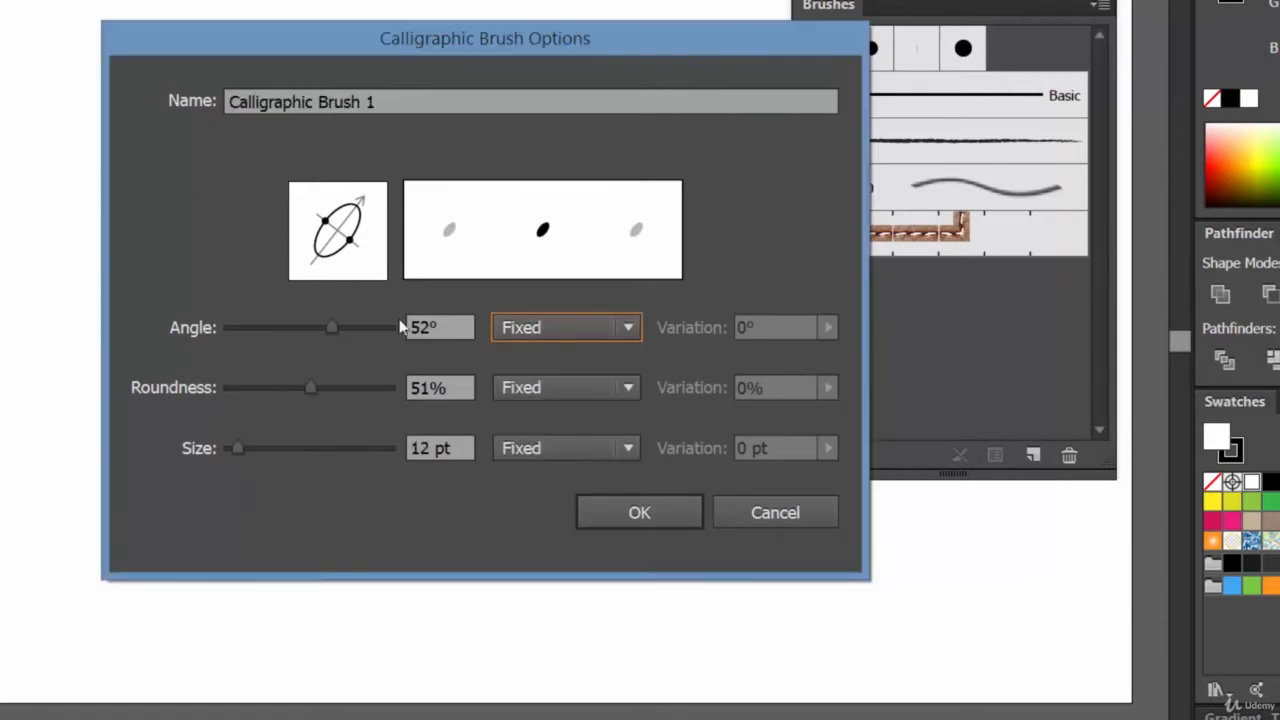
{"action": "left_click", "coordinate": [580, 334]}
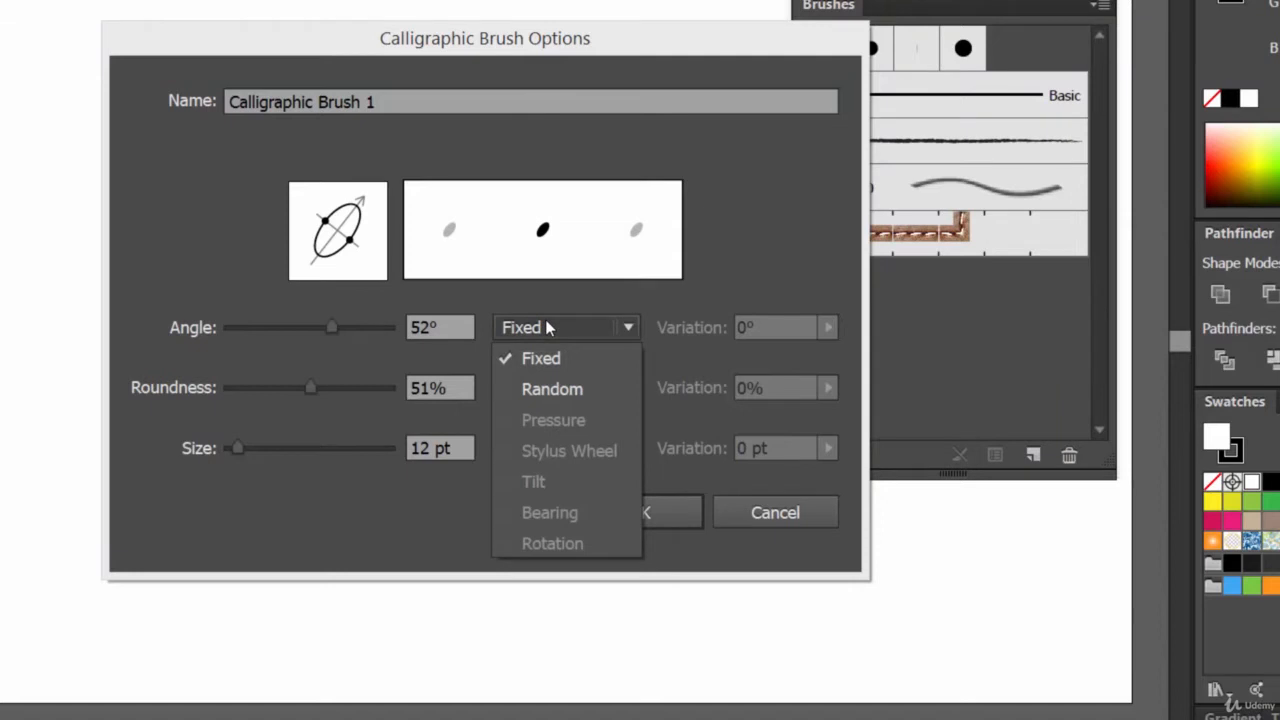
{"action": "left_click", "coordinate": [545, 319]}
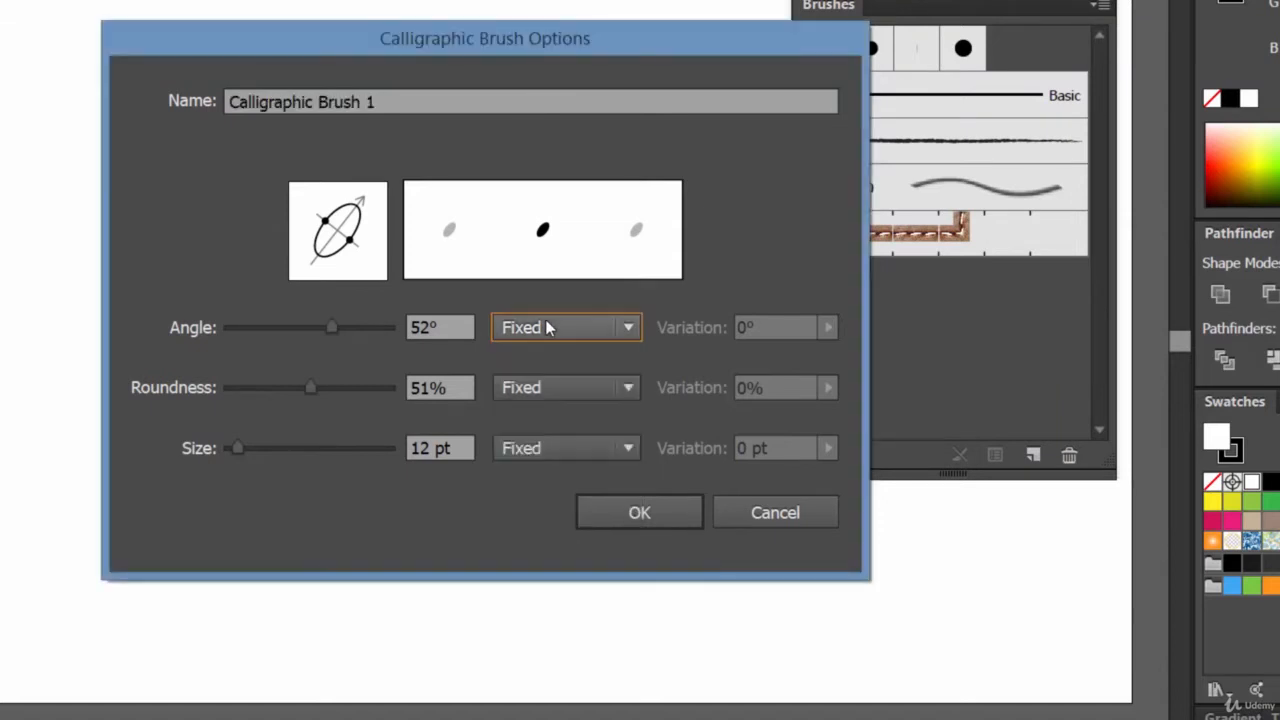
{"action": "left_click", "coordinate": [550, 320]}
{"action": "left_click", "coordinate": [550, 327]}
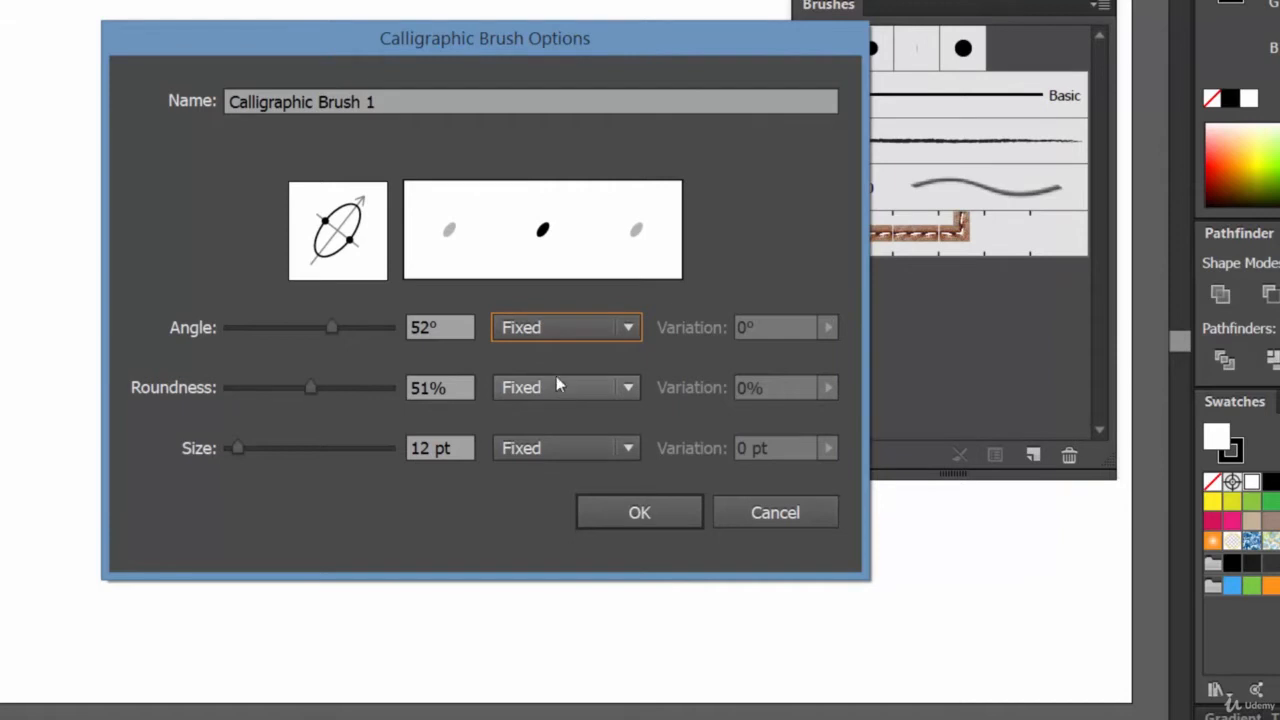
{"action": "left_click", "coordinate": [548, 328]}
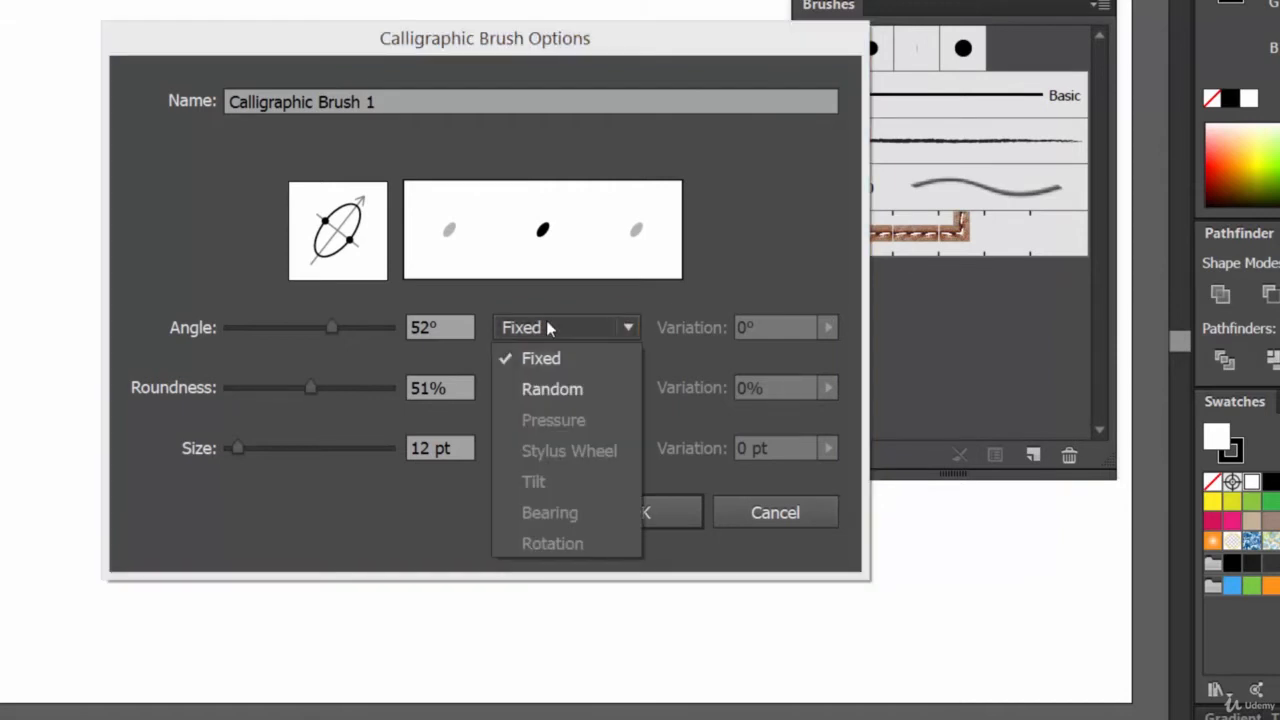
{"action": "left_click", "coordinate": [547, 326]}
{"action": "left_click", "coordinate": [546, 321]}
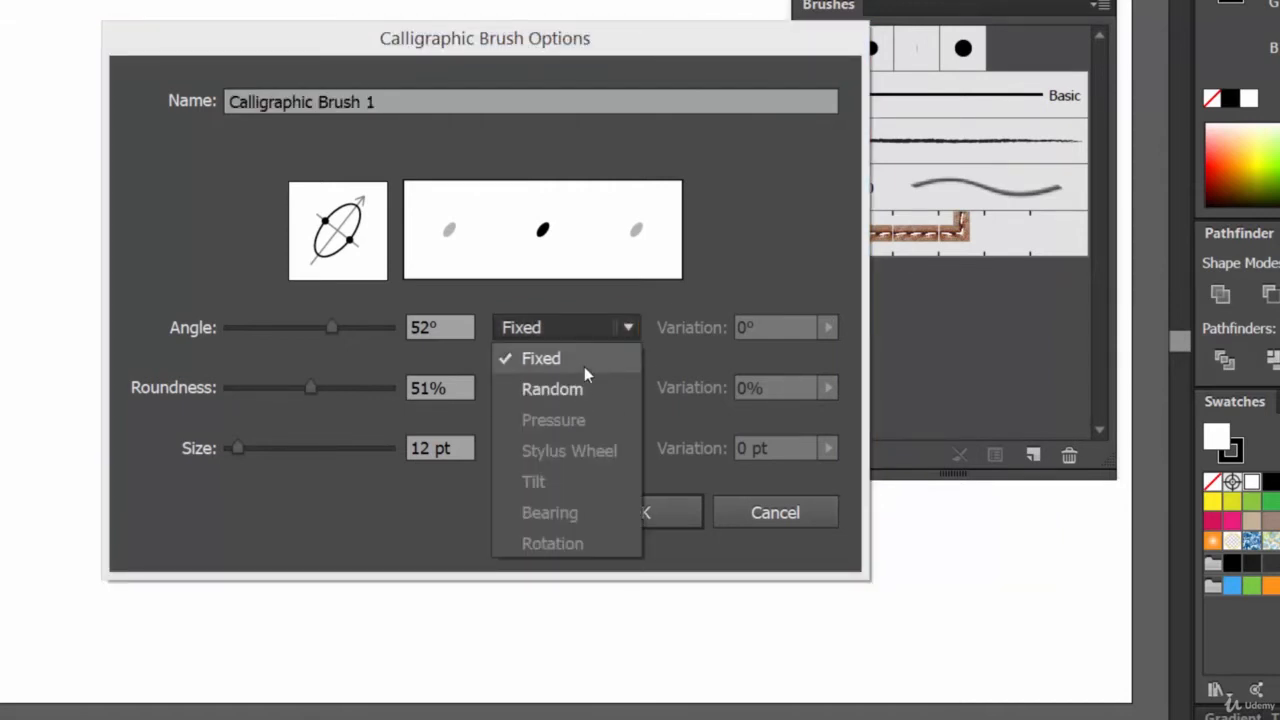
{"action": "left_click", "coordinate": [581, 333]}
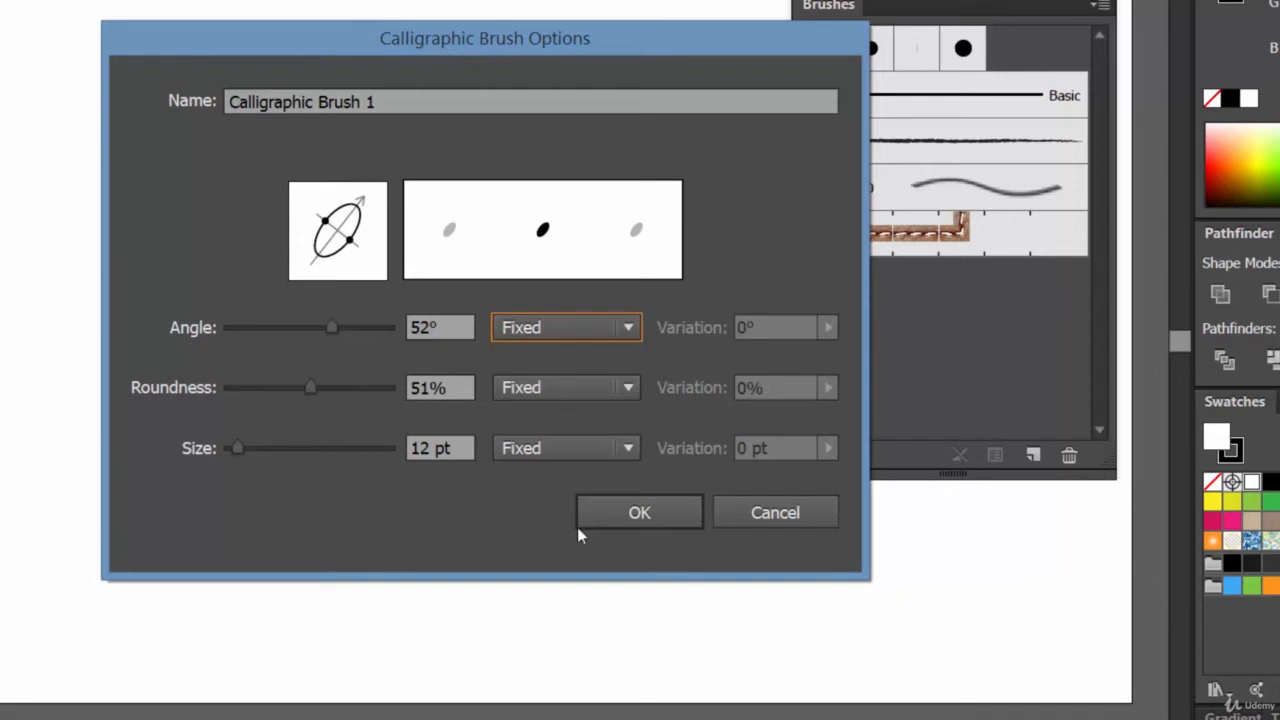
Step: Accept the calligraphic brush settings and paint two long wavy strokes and a large C-shaped curve on the artboard
{"action": "left_click", "coordinate": [642, 523]}
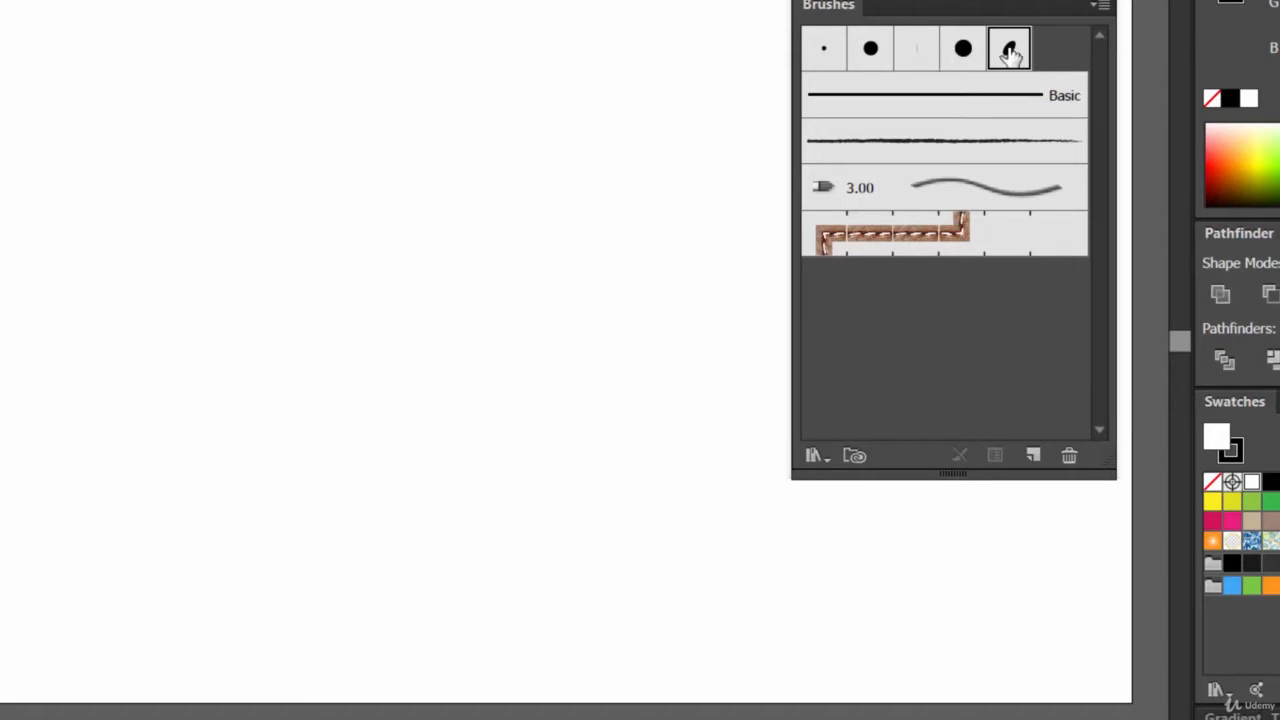
{"action": "mouse_move", "coordinate": [108, 181]}
{"action": "left_mouse_down"}
{"action": "mouse_move", "coordinate": [514, 203]}
{"action": "mouse_move", "coordinate": [563, 86]}
{"action": "left_mouse_up"}
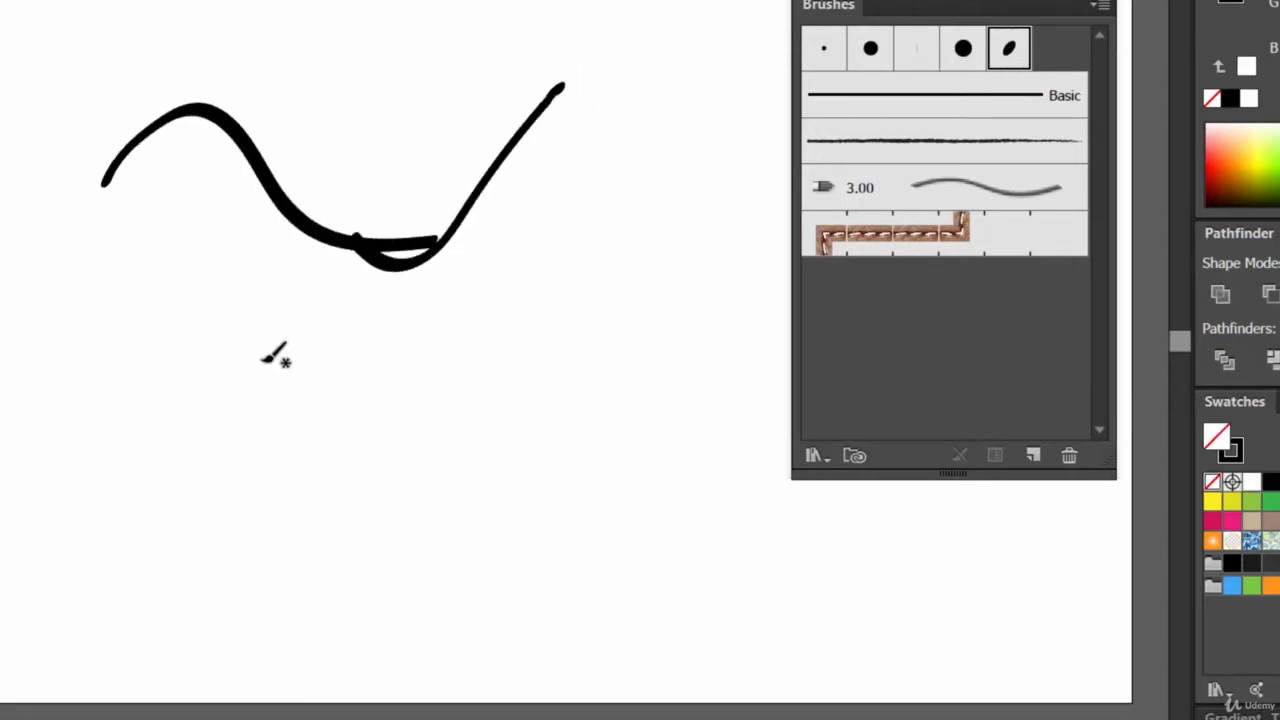
{"action": "mouse_move", "coordinate": [86, 316]}
{"action": "left_mouse_down"}
{"action": "mouse_move", "coordinate": [430, 437]}
{"action": "mouse_move", "coordinate": [514, 318]}
{"action": "left_mouse_up"}
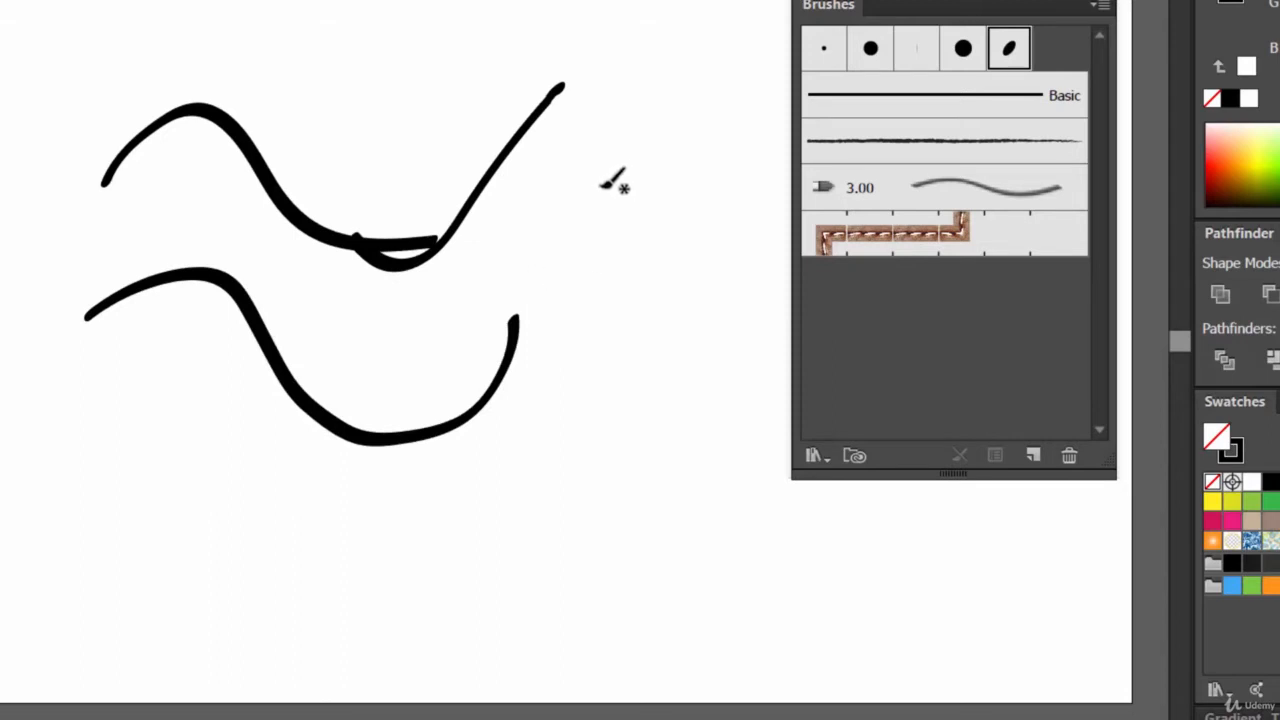
{"action": "left_click_drag", "start_coordinate": [604, 180], "coordinate": [686, 236]}
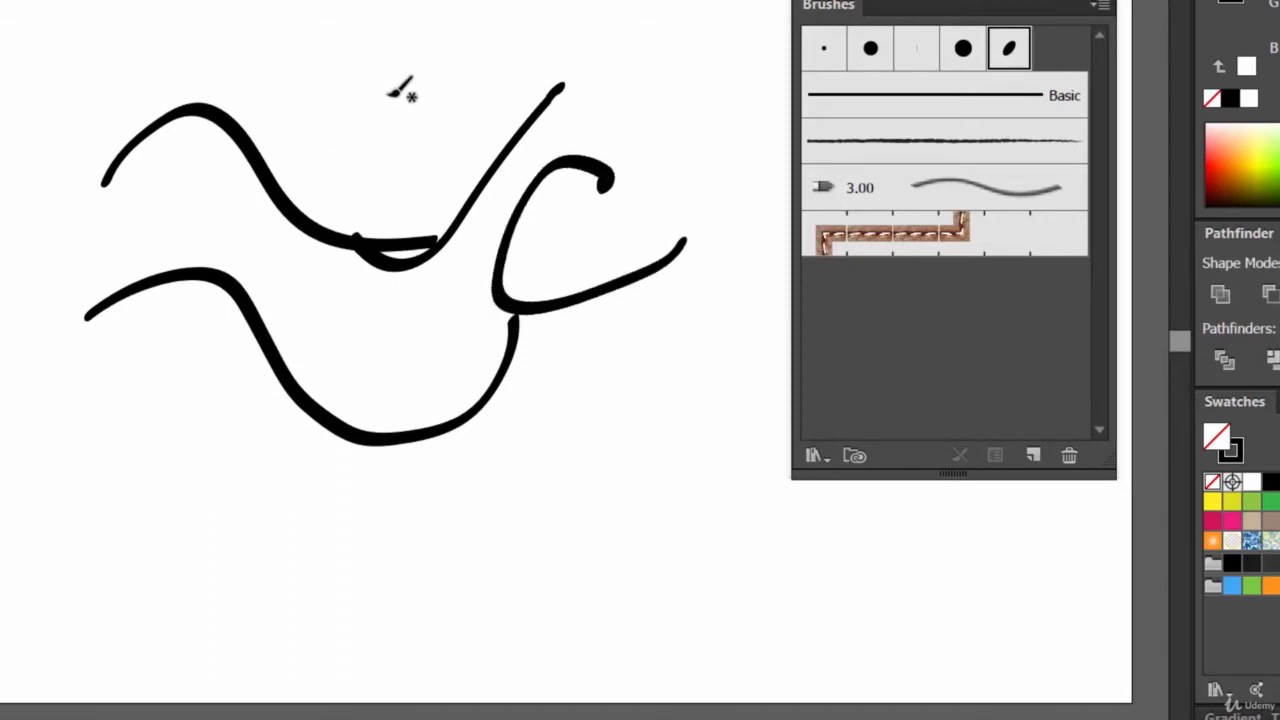
Step: Hand-letter the word CAT above the wavy strokes with the calligraphic brush
{"action": "left_click_drag", "start_coordinate": [386, 78], "coordinate": [372, 144]}
{"action": "left_click_drag", "start_coordinate": [435, 58], "coordinate": [413, 156]}
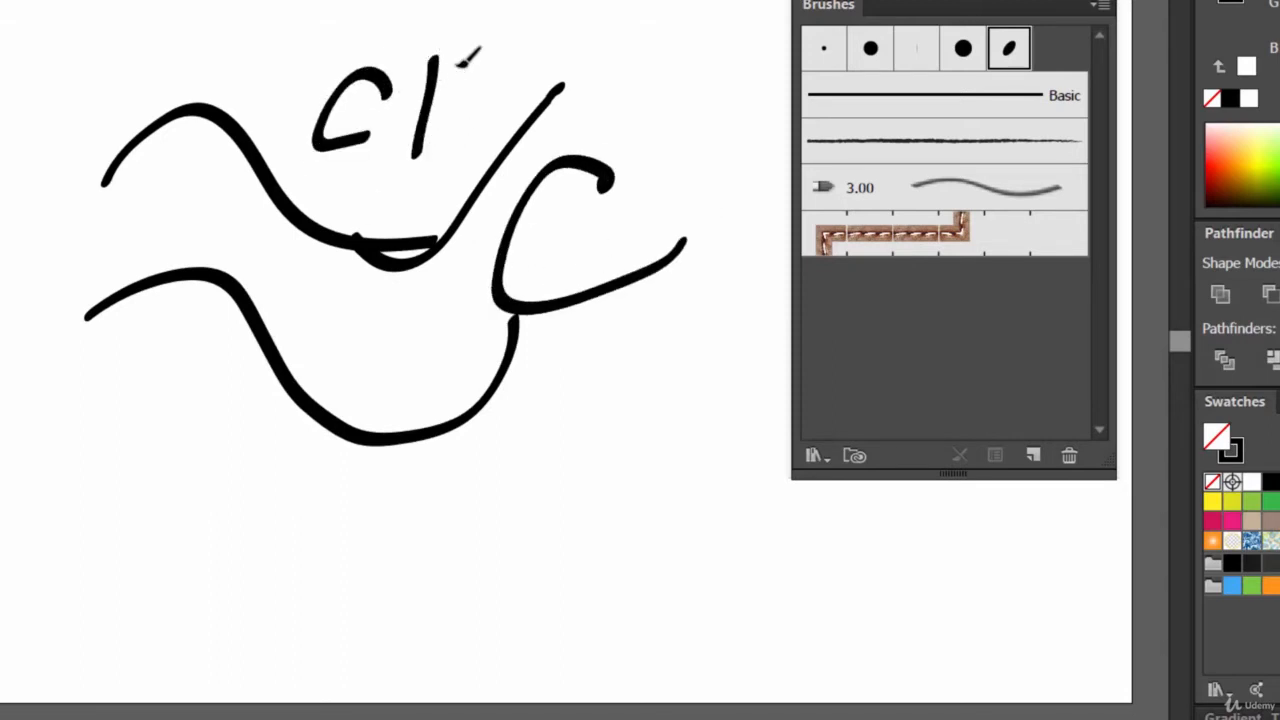
{"action": "left_click_drag", "start_coordinate": [438, 46], "coordinate": [488, 175]}
{"action": "left_click_drag", "start_coordinate": [420, 122], "coordinate": [470, 115]}
{"action": "mouse_move", "coordinate": [487, 37]}
{"action": "left_mouse_down"}
{"action": "mouse_move", "coordinate": [529, 32]}
{"action": "mouse_move", "coordinate": [505, 168]}
{"action": "left_mouse_up"}
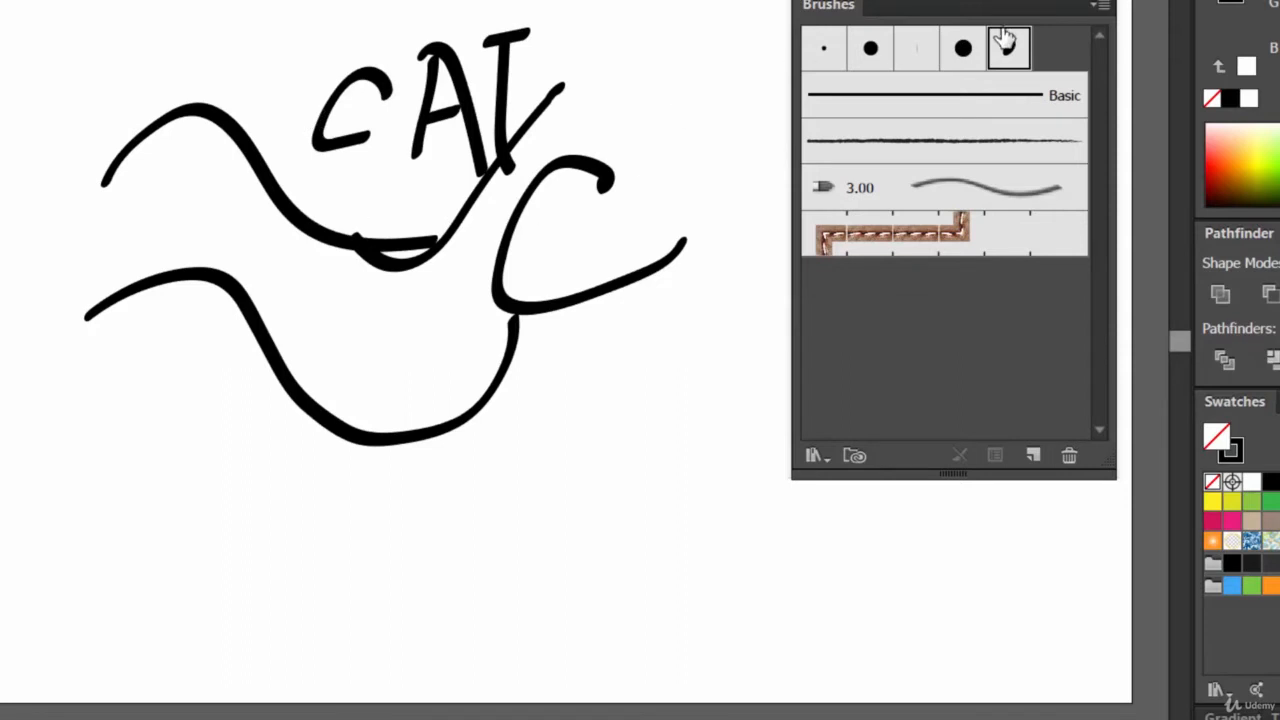
Step: Paint two diagonal strokes, a curved stroke and a looping scribble across the lower artboard with the calligraphic brush
{"action": "left_click_drag", "start_coordinate": [719, 244], "coordinate": [464, 564]}
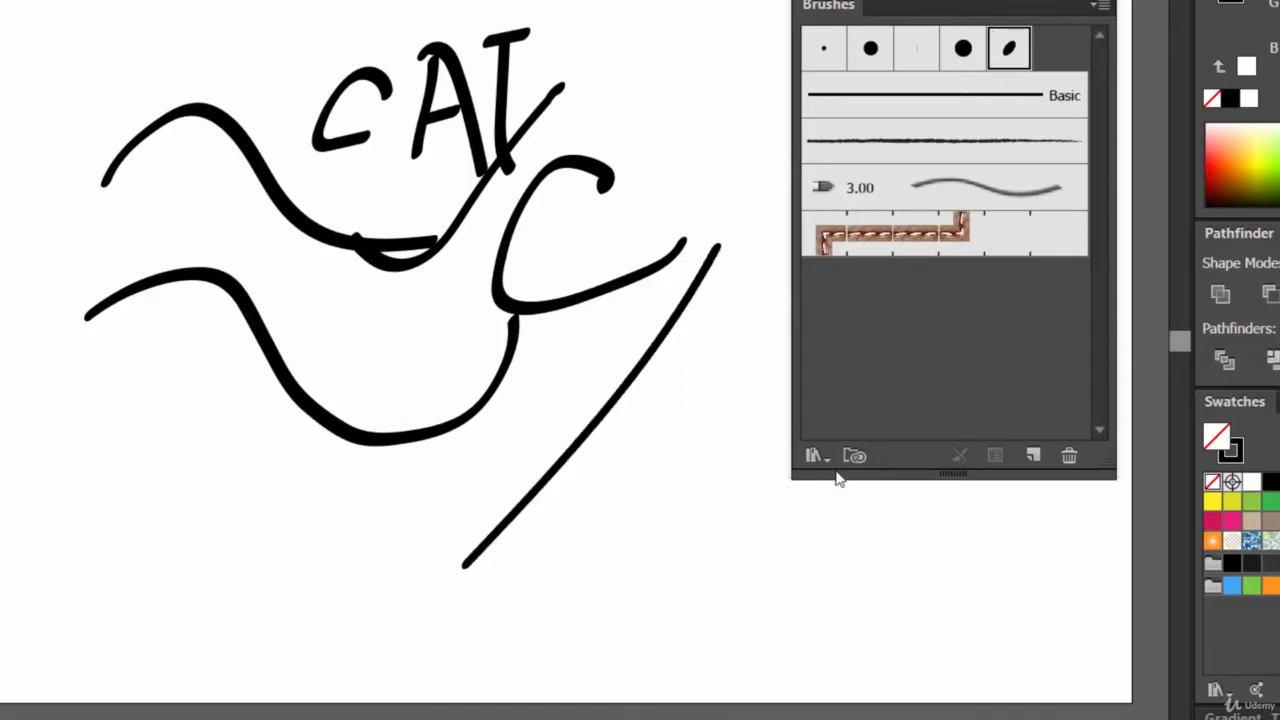
{"action": "mouse_move", "coordinate": [340, 572]}
{"action": "left_mouse_down"}
{"action": "mouse_move", "coordinate": [487, 464]}
{"action": "mouse_move", "coordinate": [494, 496]}
{"action": "mouse_move", "coordinate": [622, 428]}
{"action": "left_mouse_up"}
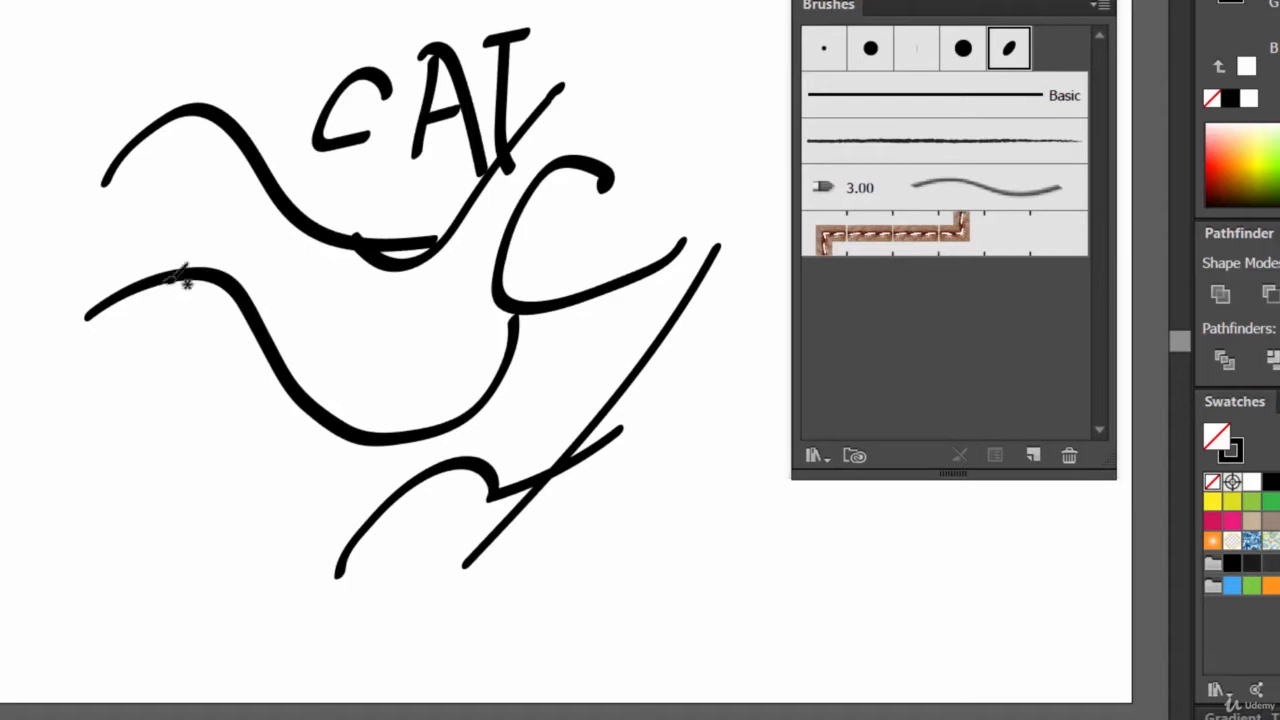
{"action": "mouse_move", "coordinate": [100, 467]}
{"action": "left_mouse_down"}
{"action": "mouse_move", "coordinate": [200, 264]}
{"action": "mouse_move", "coordinate": [150, 397]}
{"action": "mouse_move", "coordinate": [200, 426]}
{"action": "mouse_move", "coordinate": [381, 358]}
{"action": "left_mouse_up"}
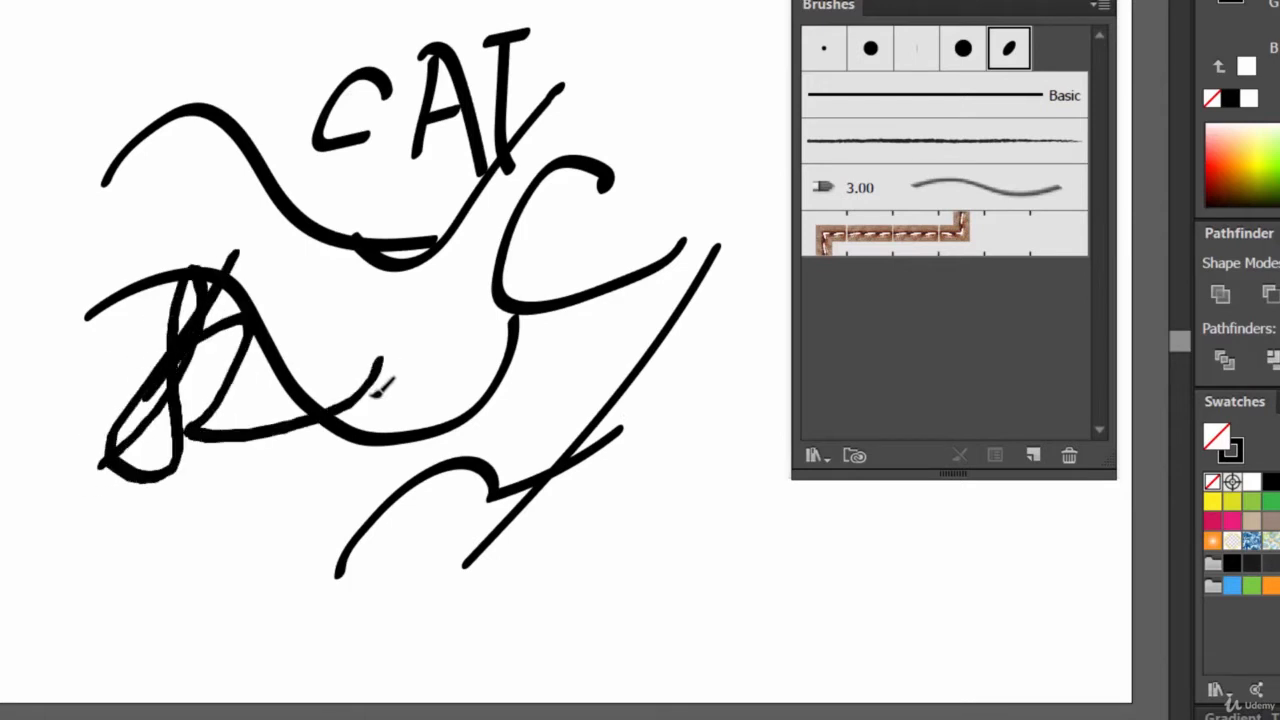
{"action": "left_click_drag", "start_coordinate": [130, 540], "coordinate": [517, 380]}
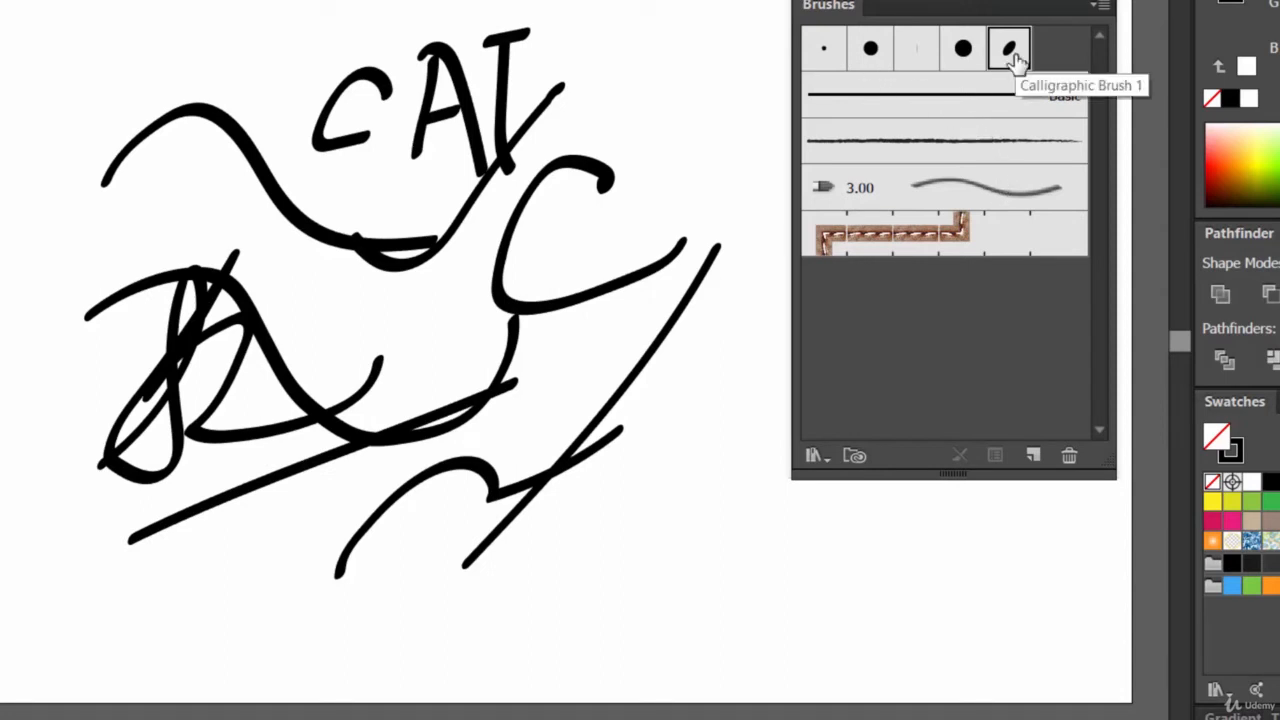
Step: Paint a thin L-shaped curve beside the calligraphic strokes with the 3 pt. Round brush
{"action": "left_click", "coordinate": [826, 60]}
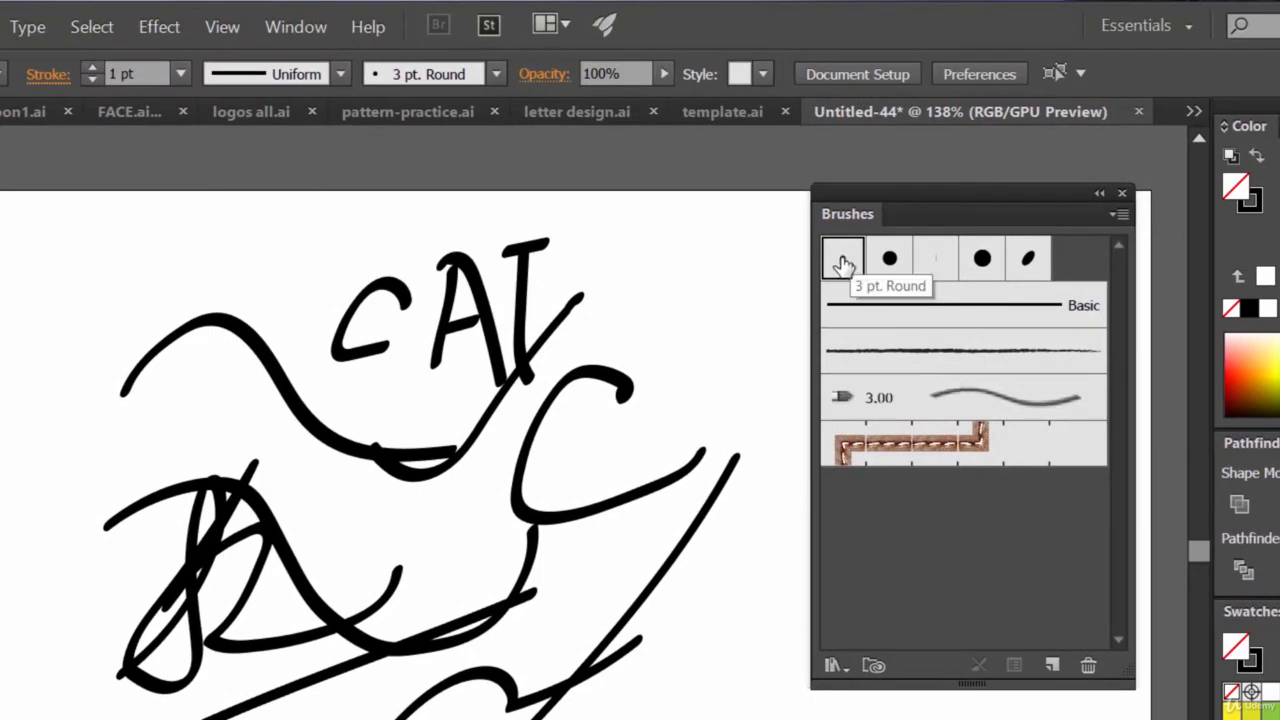
{"action": "left_click_drag", "start_coordinate": [4, 280], "coordinate": [90, 495]}
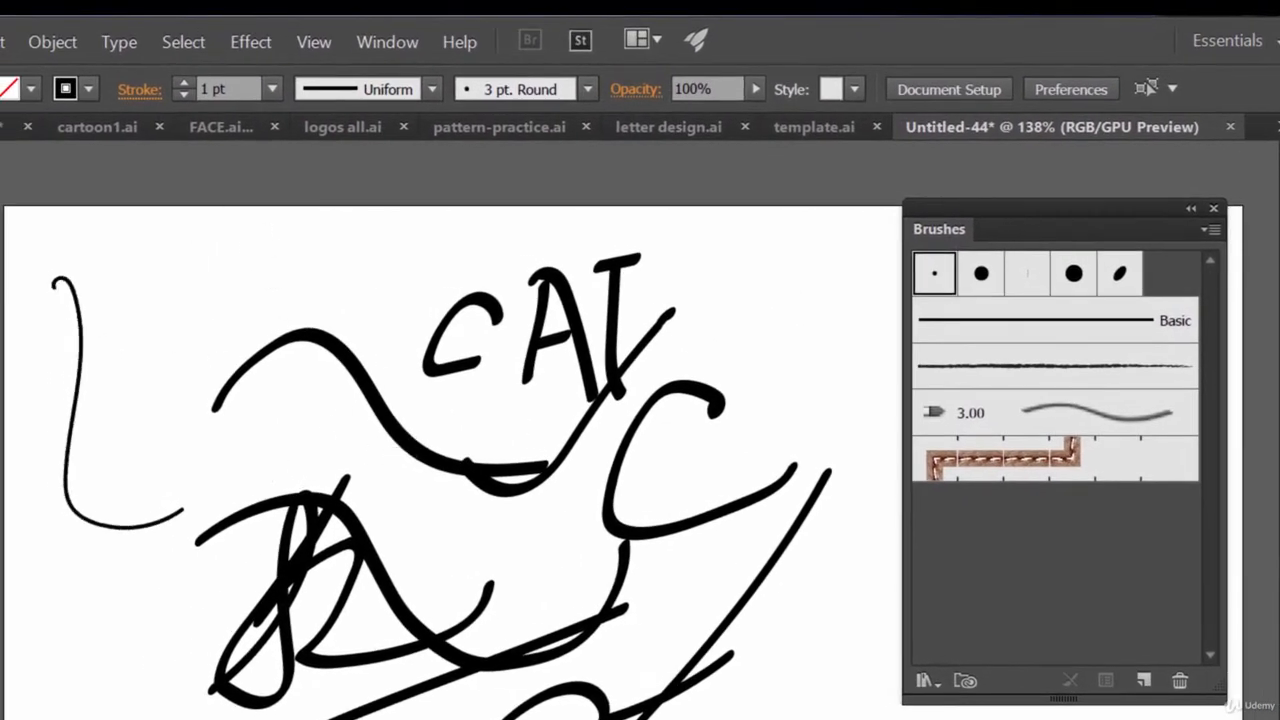
Step: Try the symmetrical lens-shaped width profile and the triangular tapering one on the thin L-shaped curve
{"action": "left_click", "coordinate": [82, 318]}
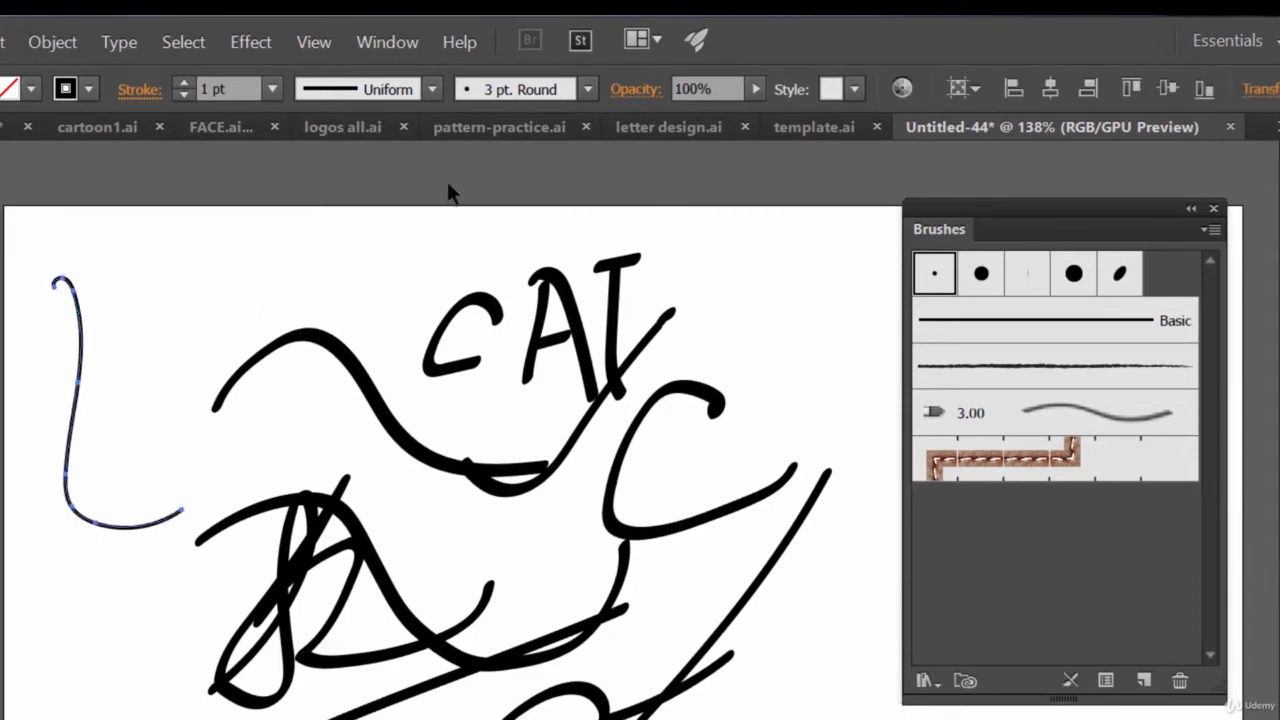
{"action": "left_click", "coordinate": [428, 88]}
{"action": "left_click", "coordinate": [383, 172]}
{"action": "left_click", "coordinate": [197, 340]}
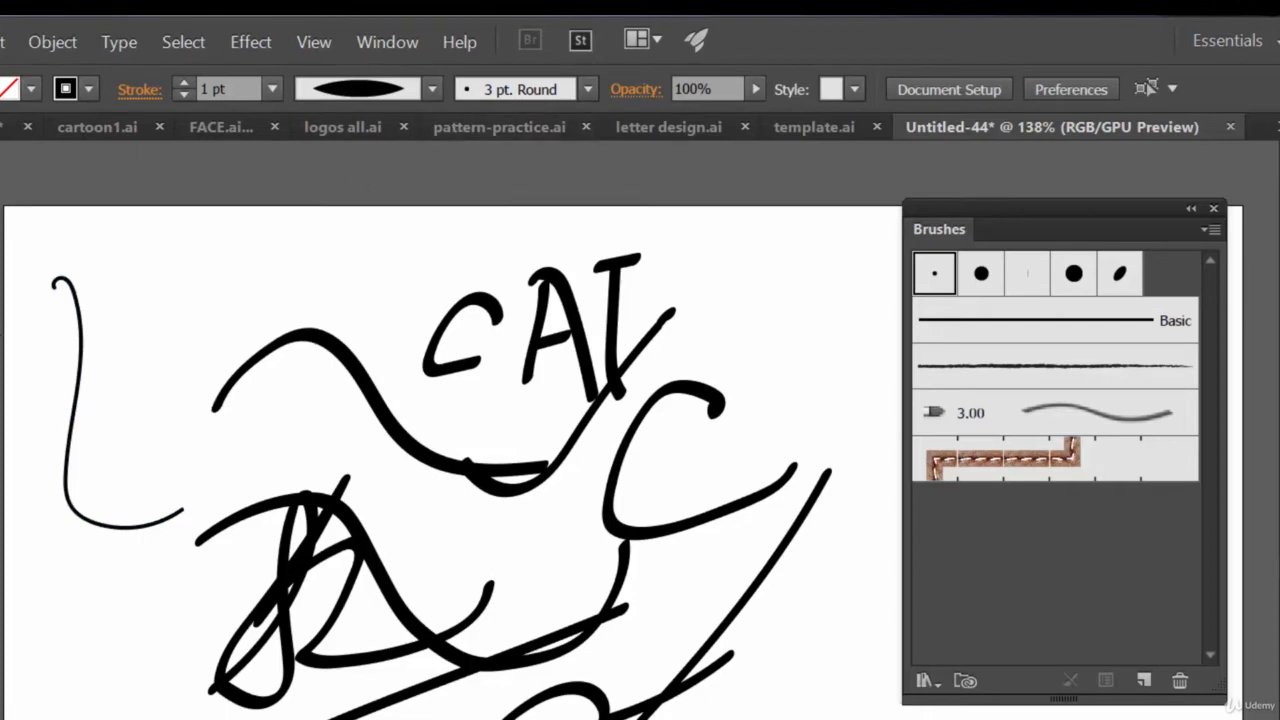
{"action": "left_click", "coordinate": [82, 345]}
{"action": "left_click", "coordinate": [430, 92]}
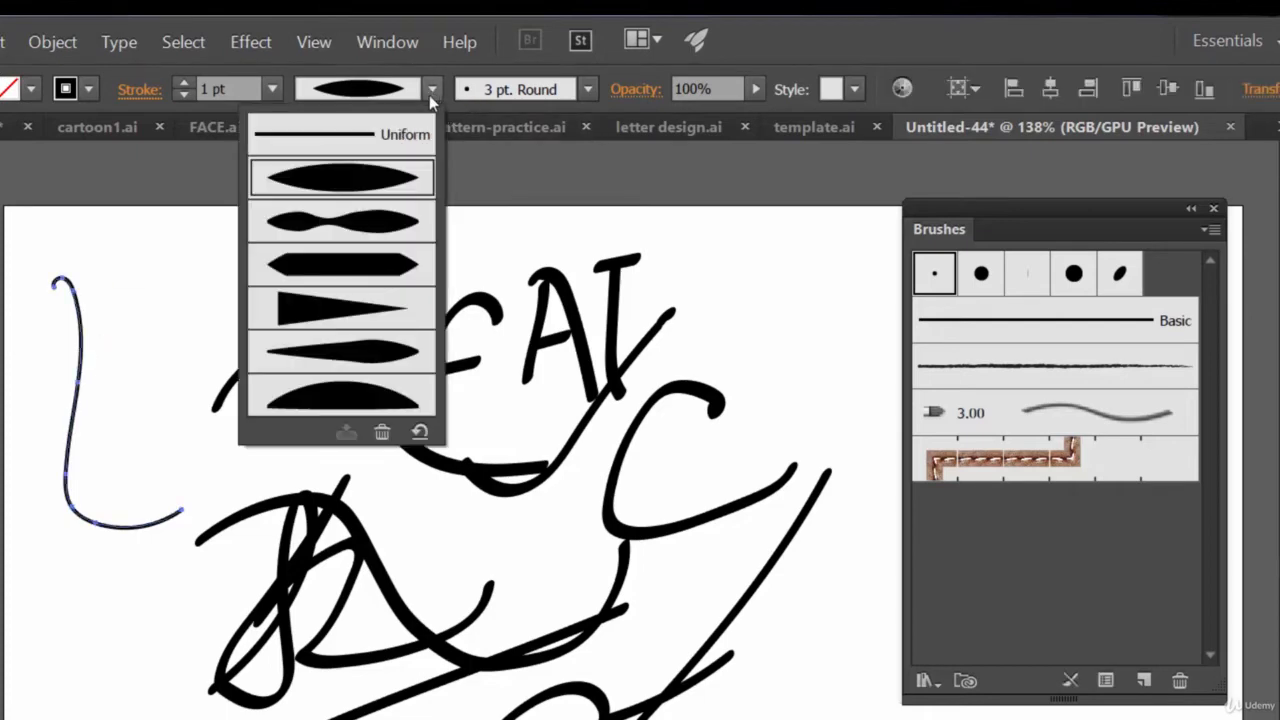
{"action": "left_click", "coordinate": [352, 310]}
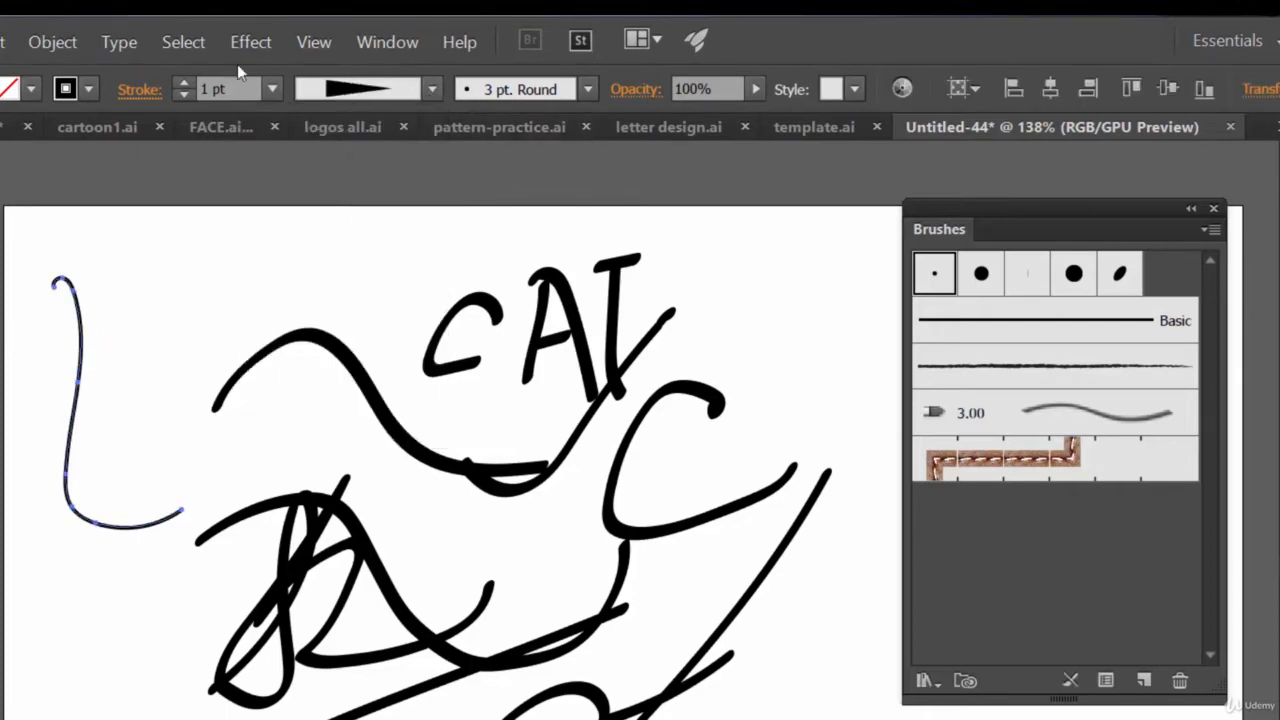
Step: Increase the L-shaped curve's stroke weight to 7 pt and deselect it
{"action": "left_click", "coordinate": [183, 82]}
{"action": "left_click", "coordinate": [183, 82]}
{"action": "left_click", "coordinate": [183, 82]}
{"action": "left_click", "coordinate": [183, 82]}
{"action": "left_click", "coordinate": [183, 82]}
{"action": "left_click", "coordinate": [183, 82]}
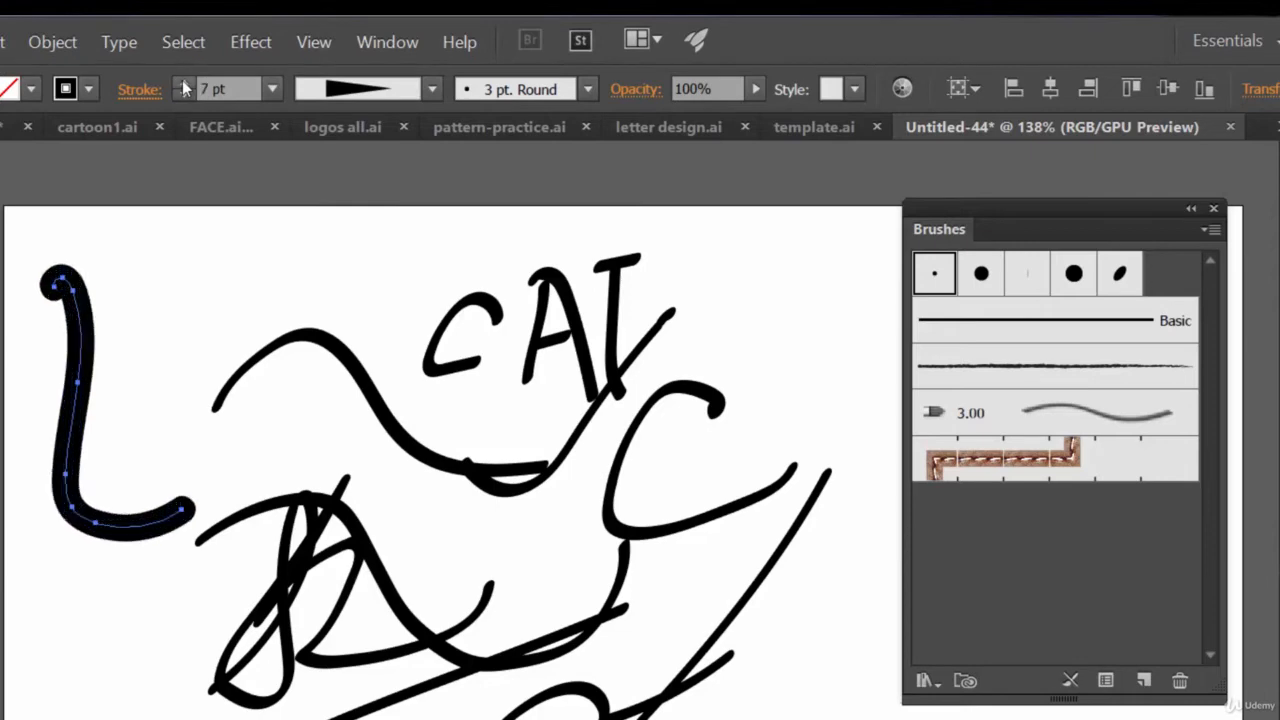
{"action": "left_click", "coordinate": [247, 287]}
Step: Apply the elongated teardrop width profile and the Basic brush to the L-shaped curve, leaving it deselected
{"action": "left_click", "coordinate": [72, 385]}
{"action": "left_click", "coordinate": [430, 90]}
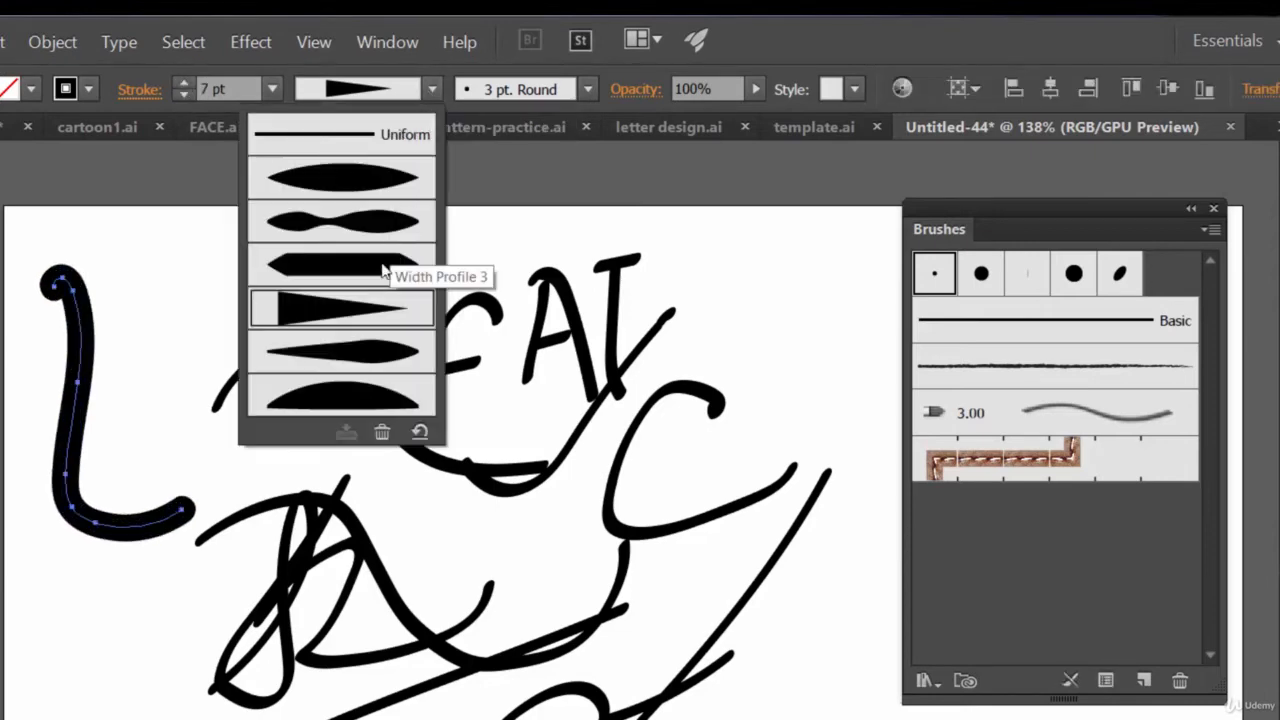
{"action": "left_click", "coordinate": [355, 360]}
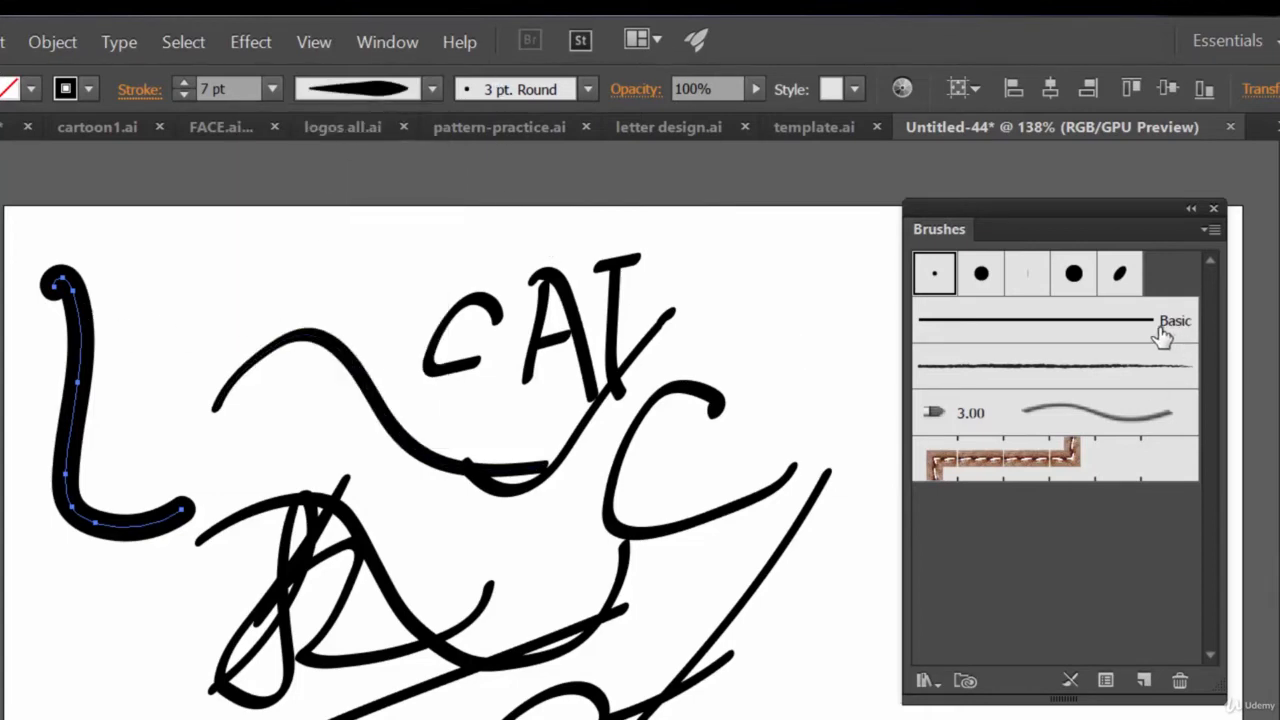
{"action": "left_click", "coordinate": [1118, 325]}
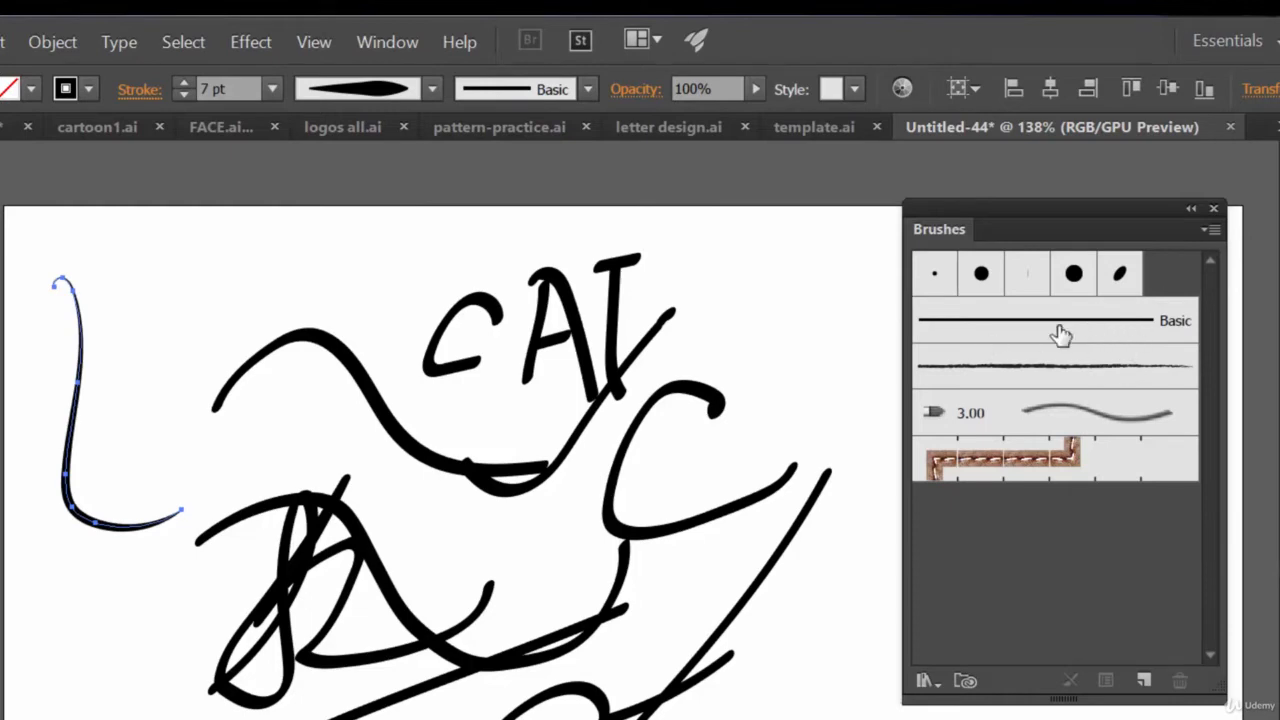
{"action": "left_click", "coordinate": [151, 433]}
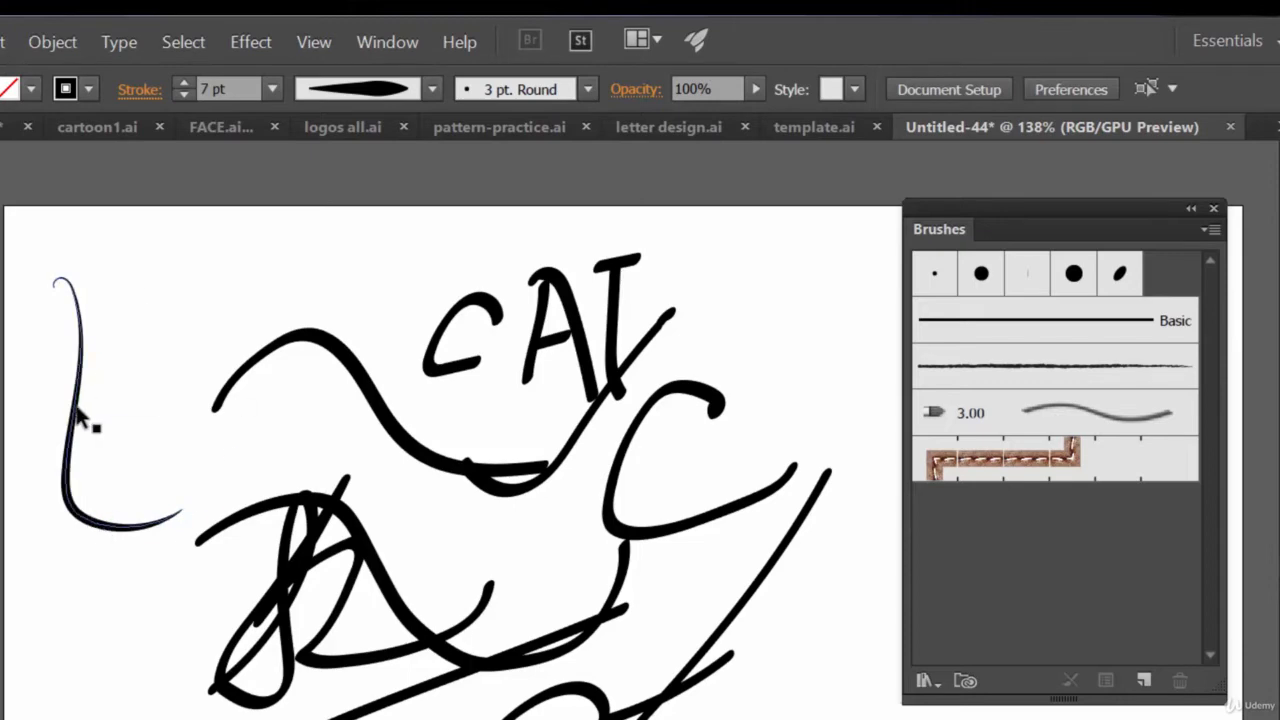
Step: Move the L-shaped curve up and closer to the calligraphic strokes, leaving it deselected
{"action": "left_click_drag", "start_coordinate": [82, 408], "coordinate": [182, 312]}
{"action": "left_click_drag", "start_coordinate": [172, 365], "coordinate": [177, 415]}
{"action": "left_click", "coordinate": [300, 305]}
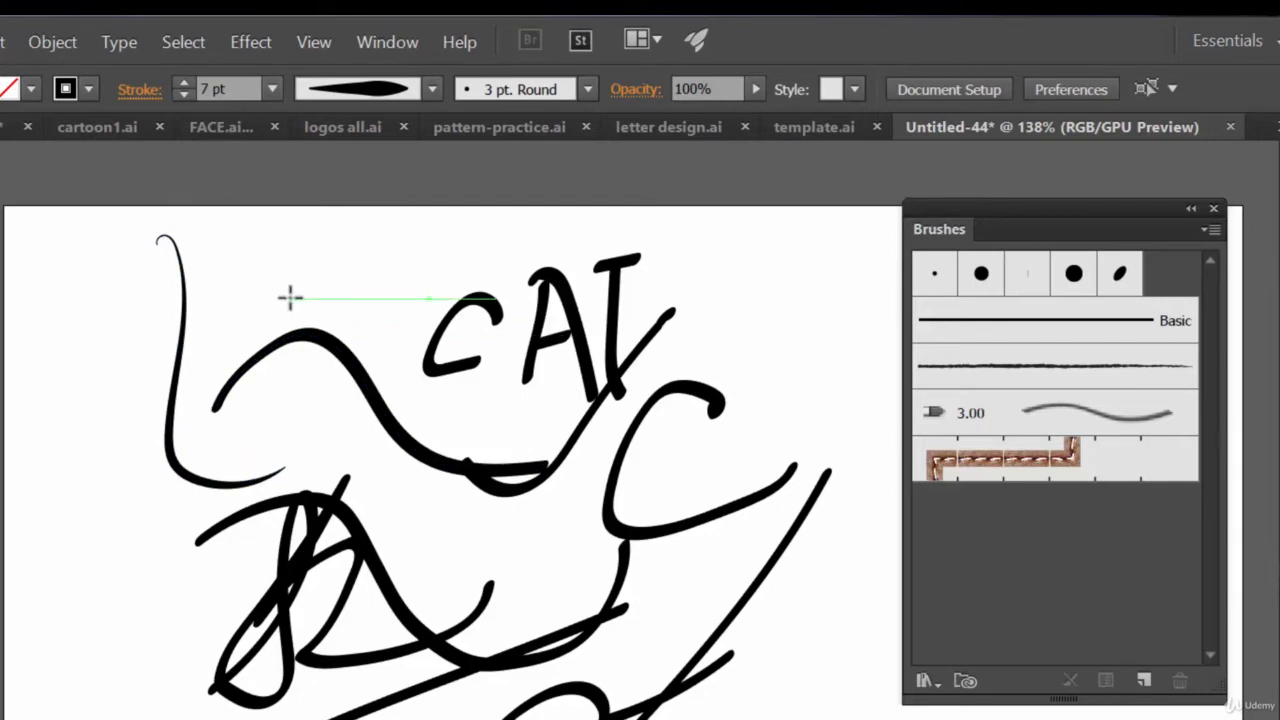
Step: Draw a straight horizontal line across the top of the lettering and give it the symmetrical lens-shaped width profile
{"action": "left_click_drag", "start_coordinate": [243, 266], "coordinate": [641, 266]}
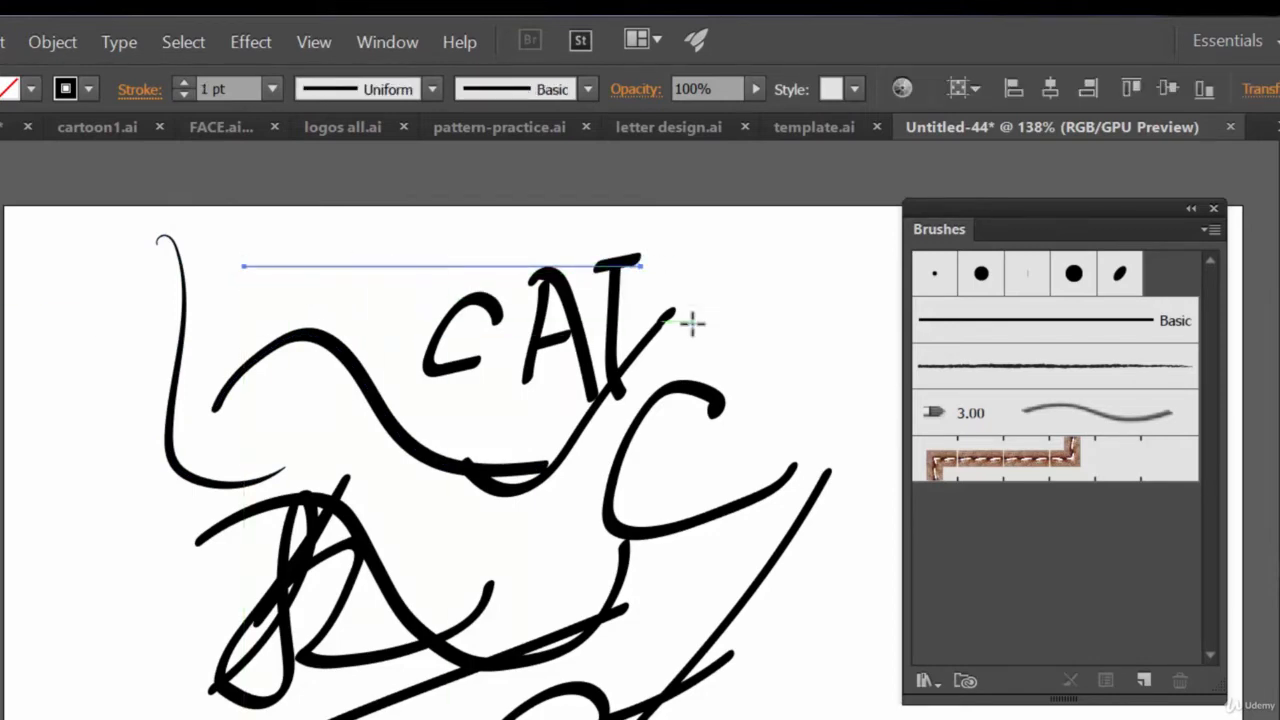
{"action": "left_click", "coordinate": [433, 92]}
{"action": "left_click", "coordinate": [387, 162]}
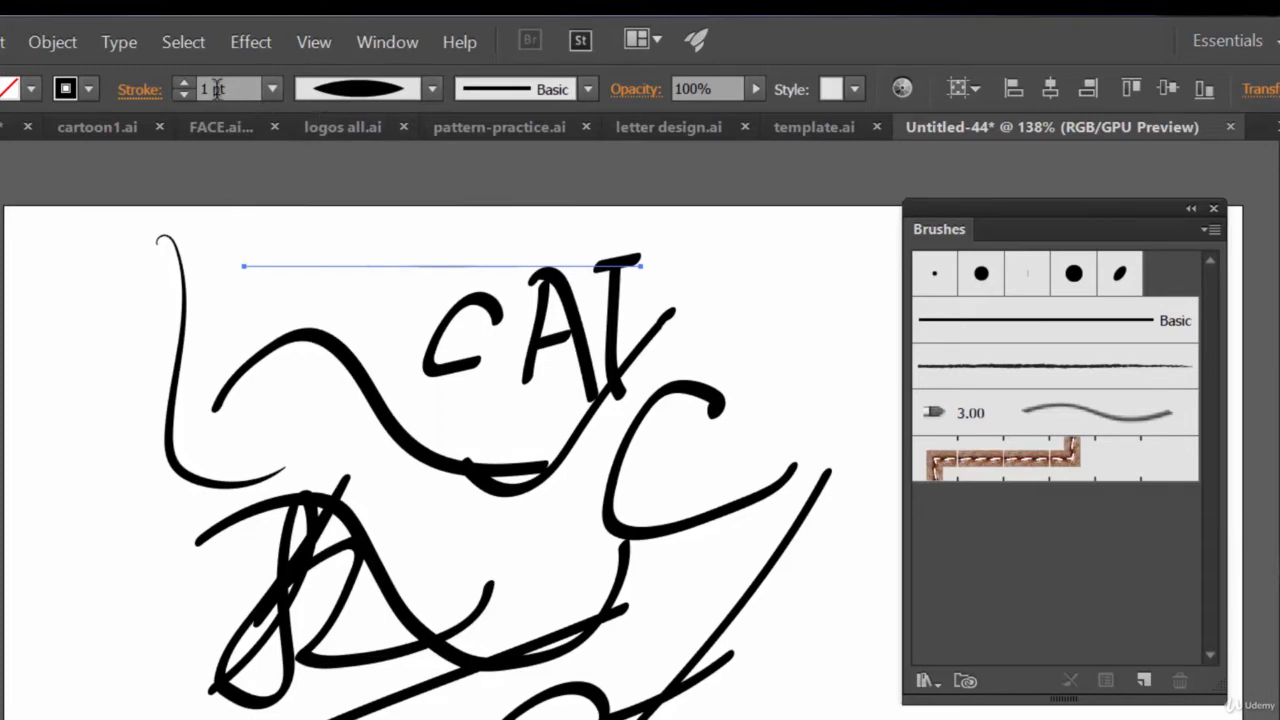
Step: Set the horizontal line's stroke weight to 24 pt, keeping its lens-shaped width profile
{"action": "left_click", "coordinate": [186, 85]}
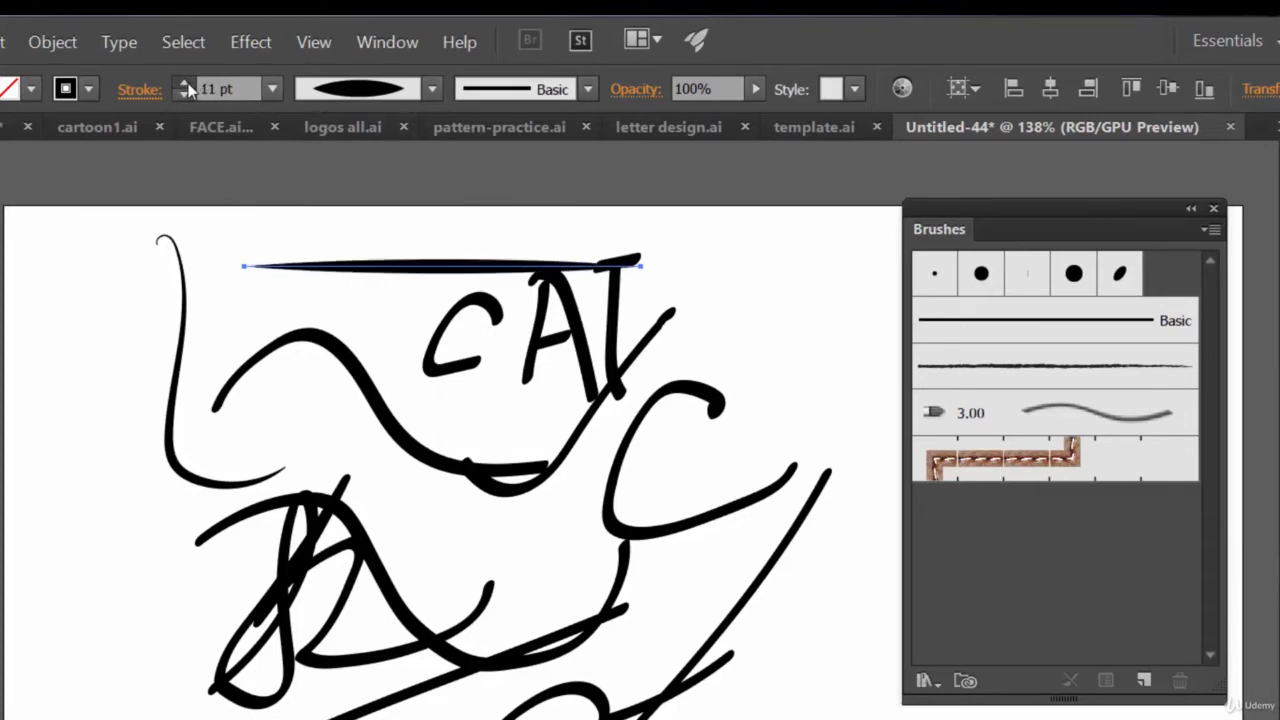
{"action": "left_click", "coordinate": [186, 85]}
{"action": "left_click", "coordinate": [186, 85]}
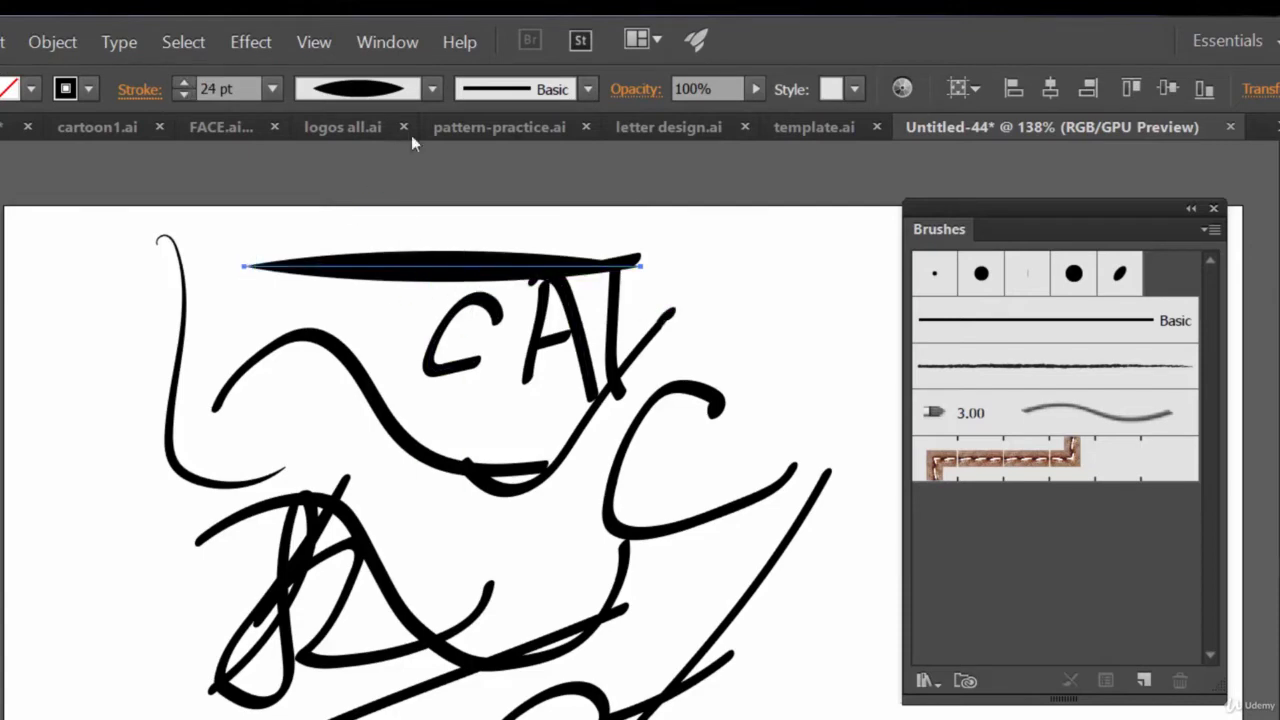
{"action": "left_click", "coordinate": [436, 89]}
{"action": "left_click", "coordinate": [436, 88]}
Step: Paint two thin slanting strokes beside the long diagonal calligraphic stroke with the 3 pt. Round brush
{"action": "key", "text": "b"}
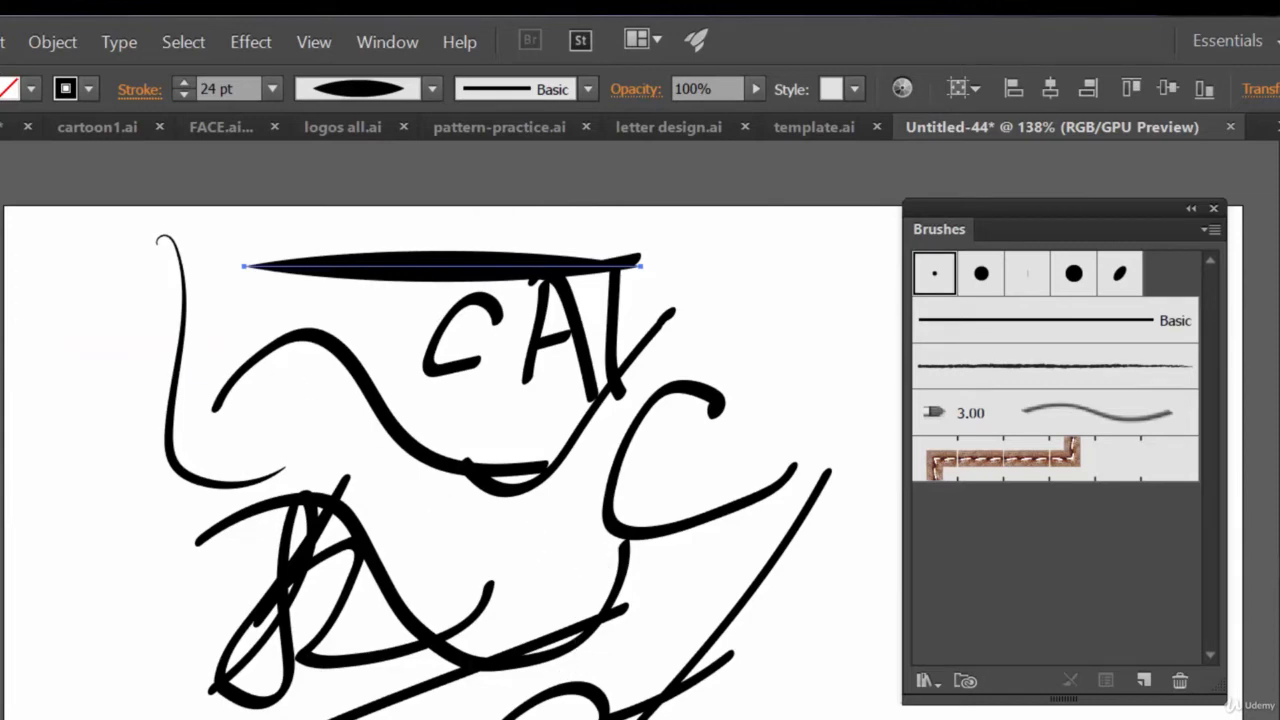
{"action": "left_click_drag", "start_coordinate": [740, 710], "coordinate": [818, 572]}
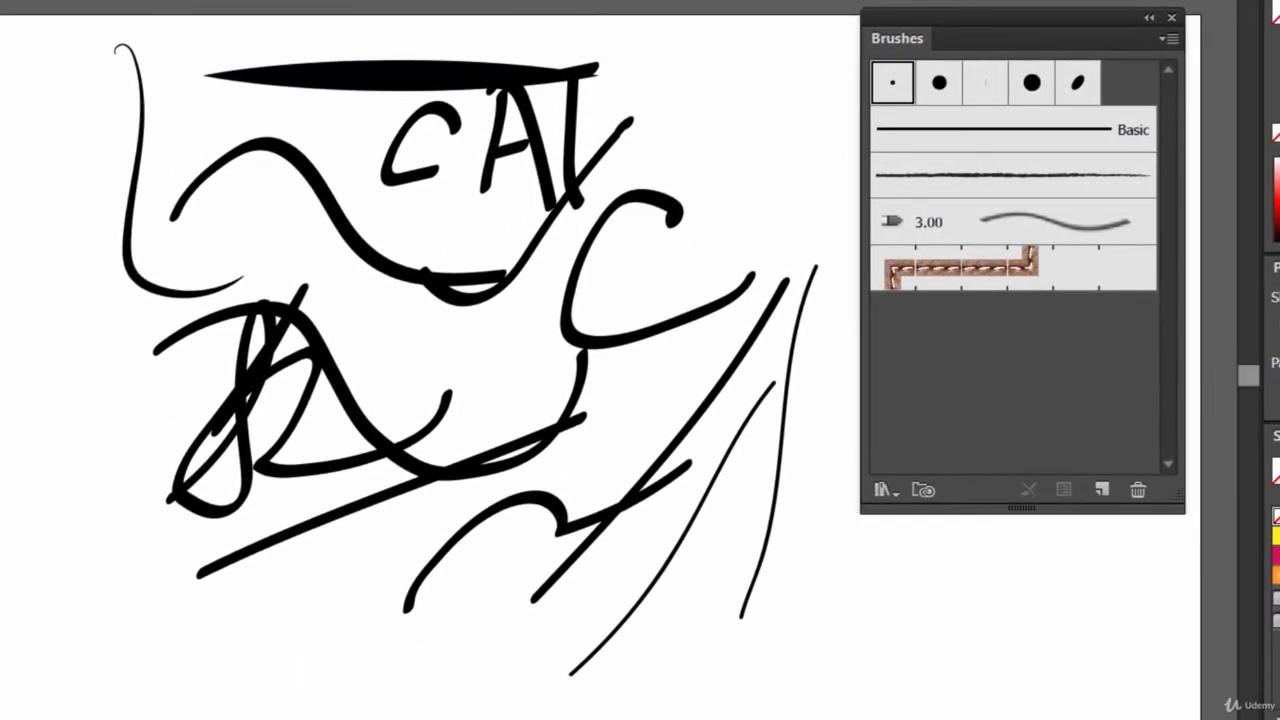
Step: With no stroke selected, switch the brush definition to Basic and return to 3 pt. Round
{"action": "left_click", "coordinate": [459, 7]}
{"action": "left_click", "coordinate": [466, 23]}
{"action": "left_click", "coordinate": [608, 25]}
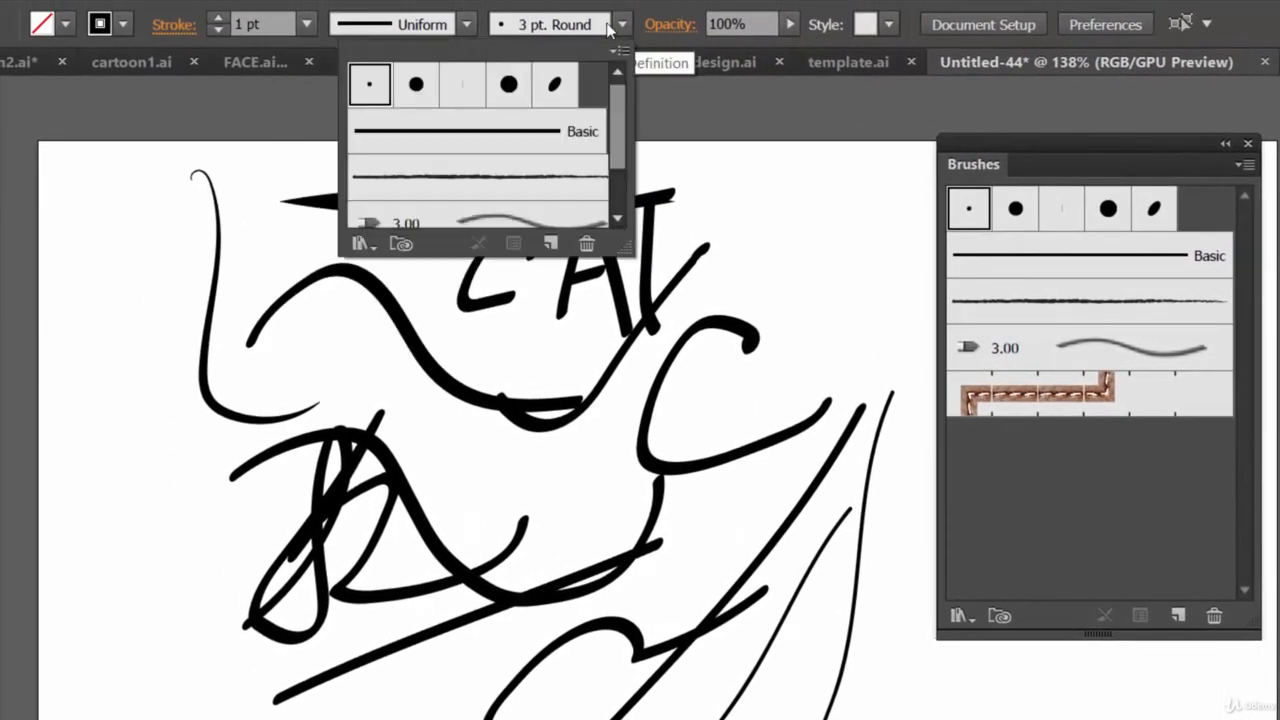
{"action": "left_click", "coordinate": [563, 132]}
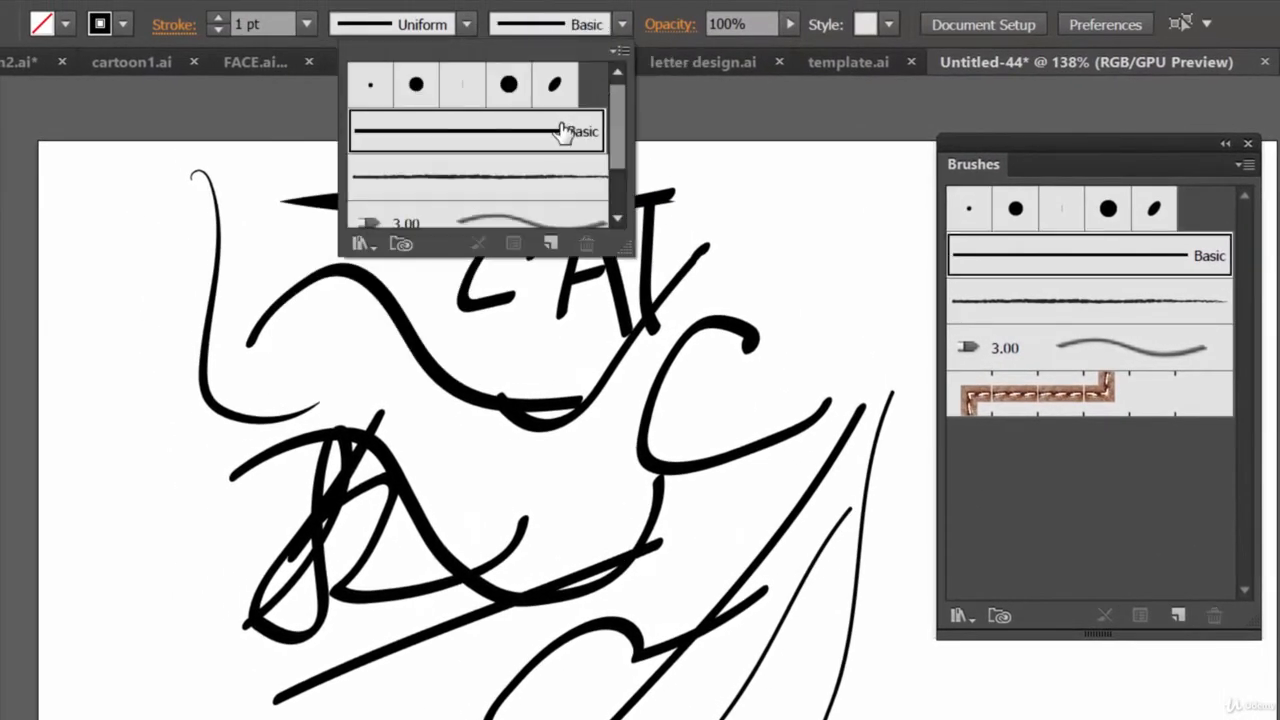
{"action": "left_click", "coordinate": [968, 208]}
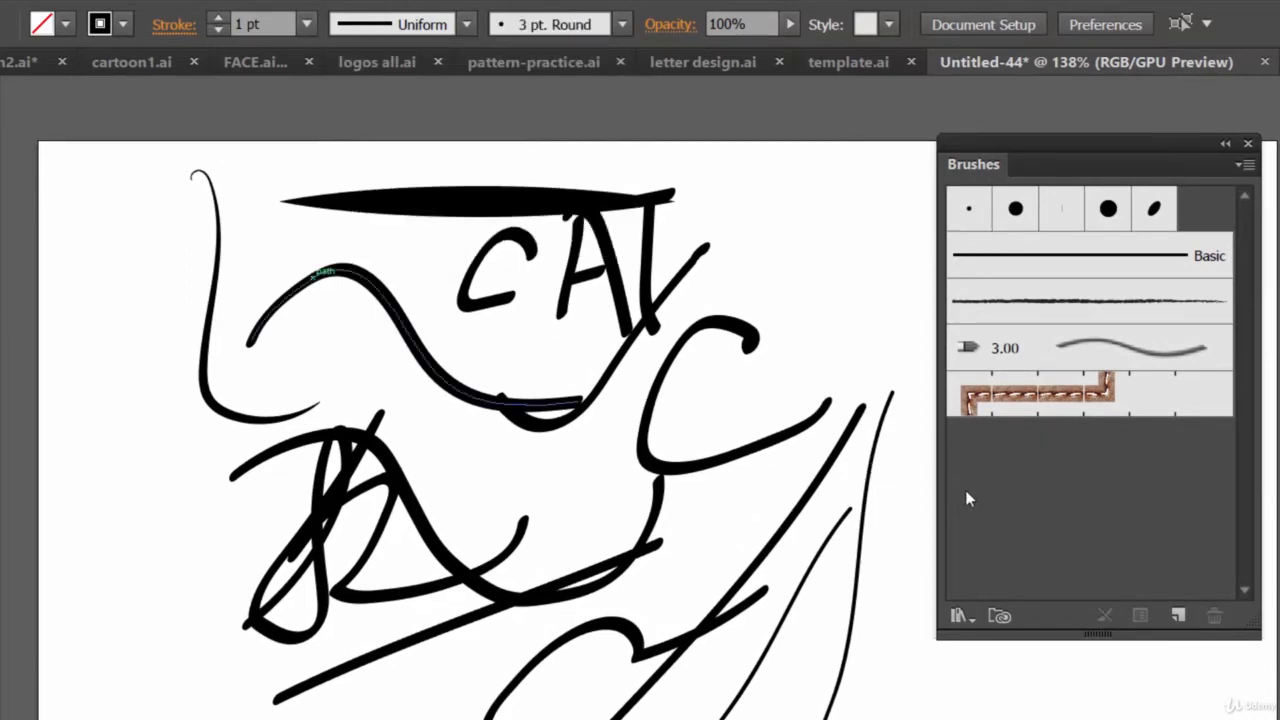
Step: Apply the Basic brush to the steeper of the two thin painted strokes
{"action": "left_click", "coordinate": [868, 484]}
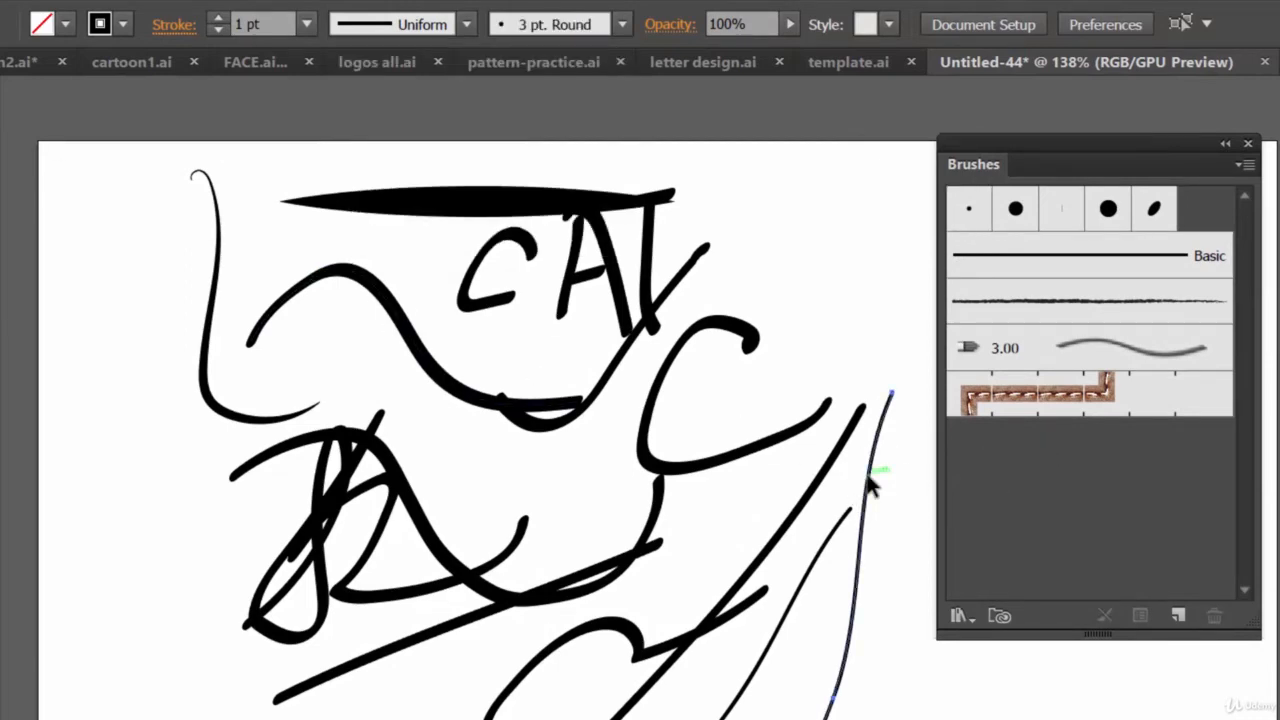
{"action": "left_click", "coordinate": [620, 26]}
{"action": "left_click", "coordinate": [508, 142]}
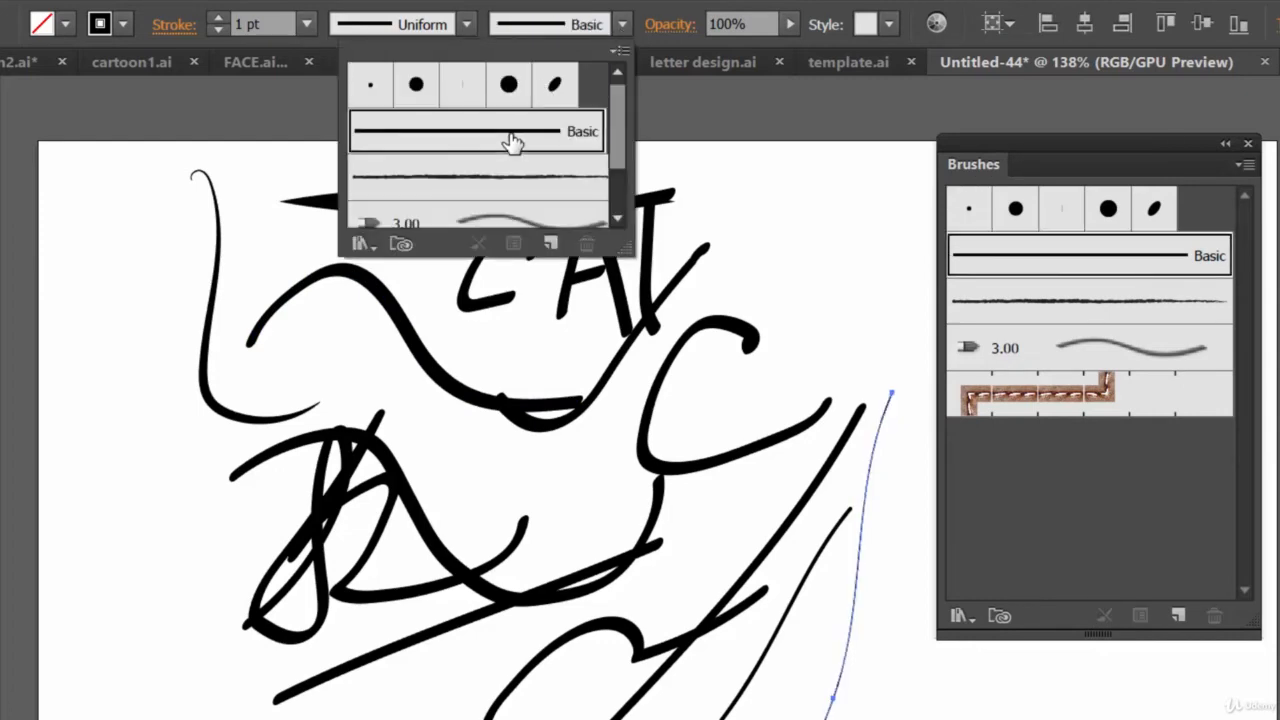
{"action": "left_click", "coordinate": [793, 114]}
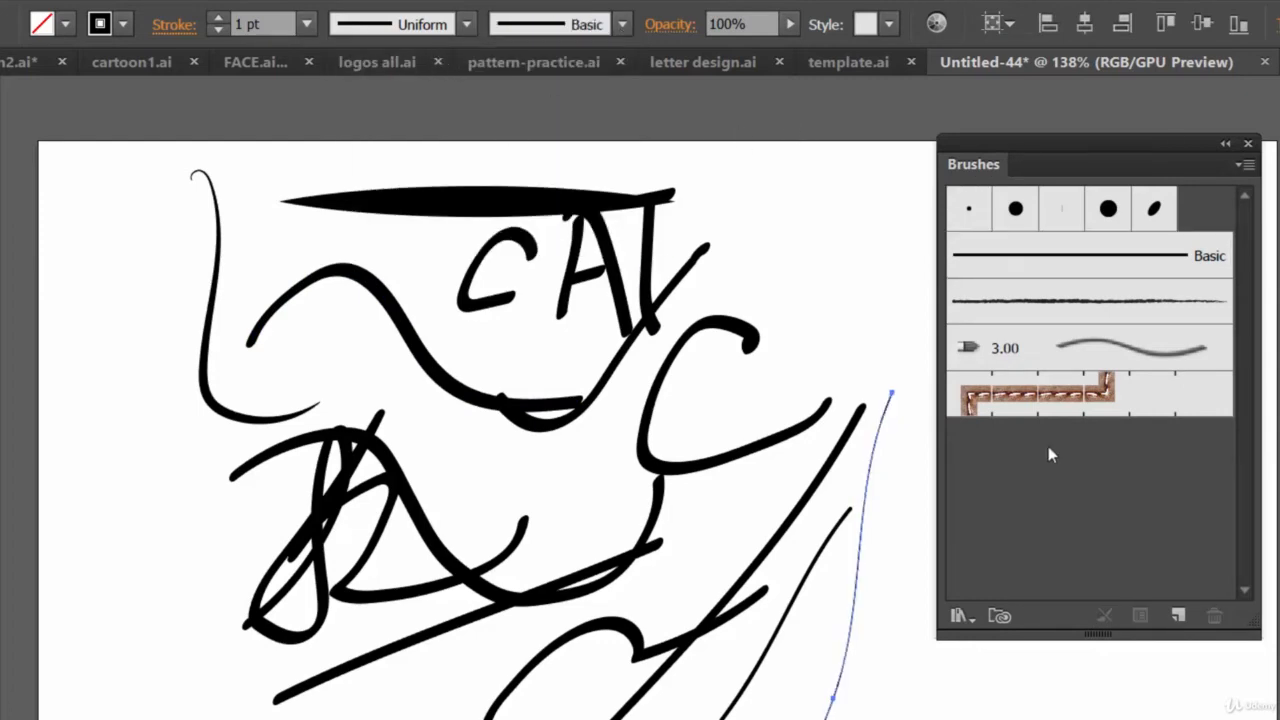
Step: Give the steep thin stroke the symmetrical lens-shaped width profile and a 6 pt stroke weight, and deselect it
{"action": "left_click", "coordinate": [464, 25]}
{"action": "left_click", "coordinate": [436, 118]}
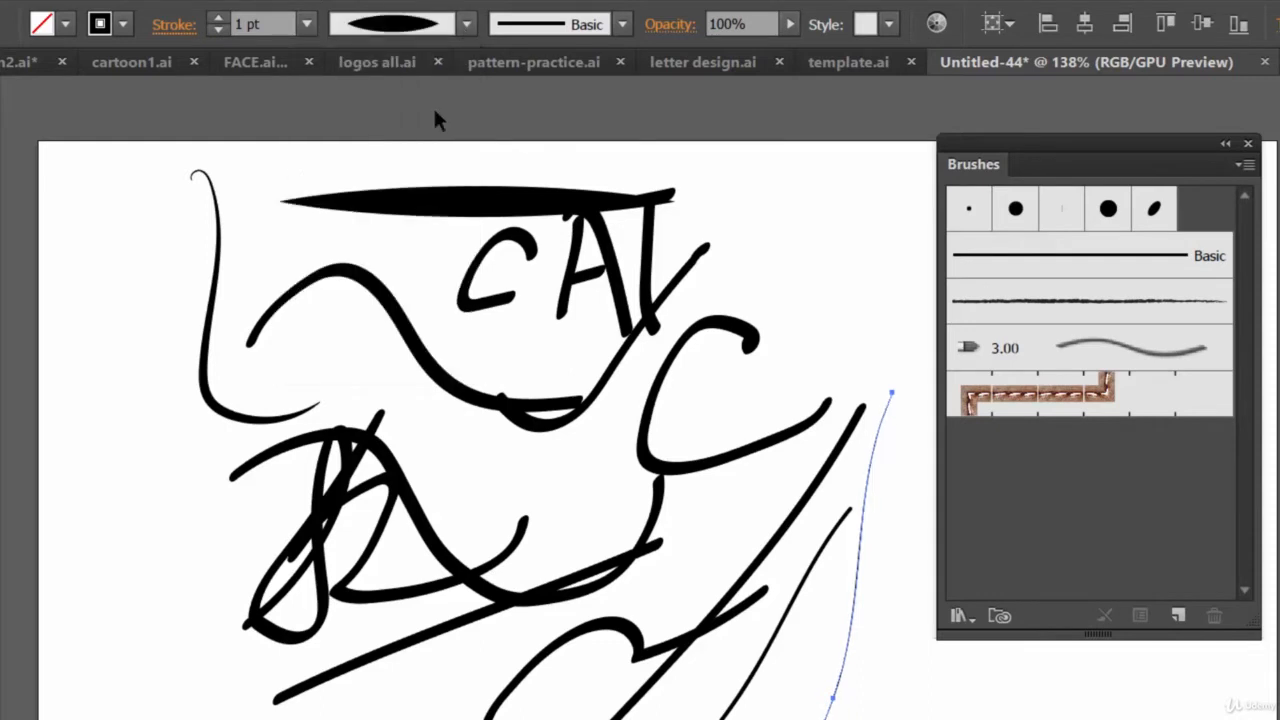
{"action": "left_click", "coordinate": [220, 20]}
{"action": "left_click", "coordinate": [220, 20]}
{"action": "left_click", "coordinate": [220, 20]}
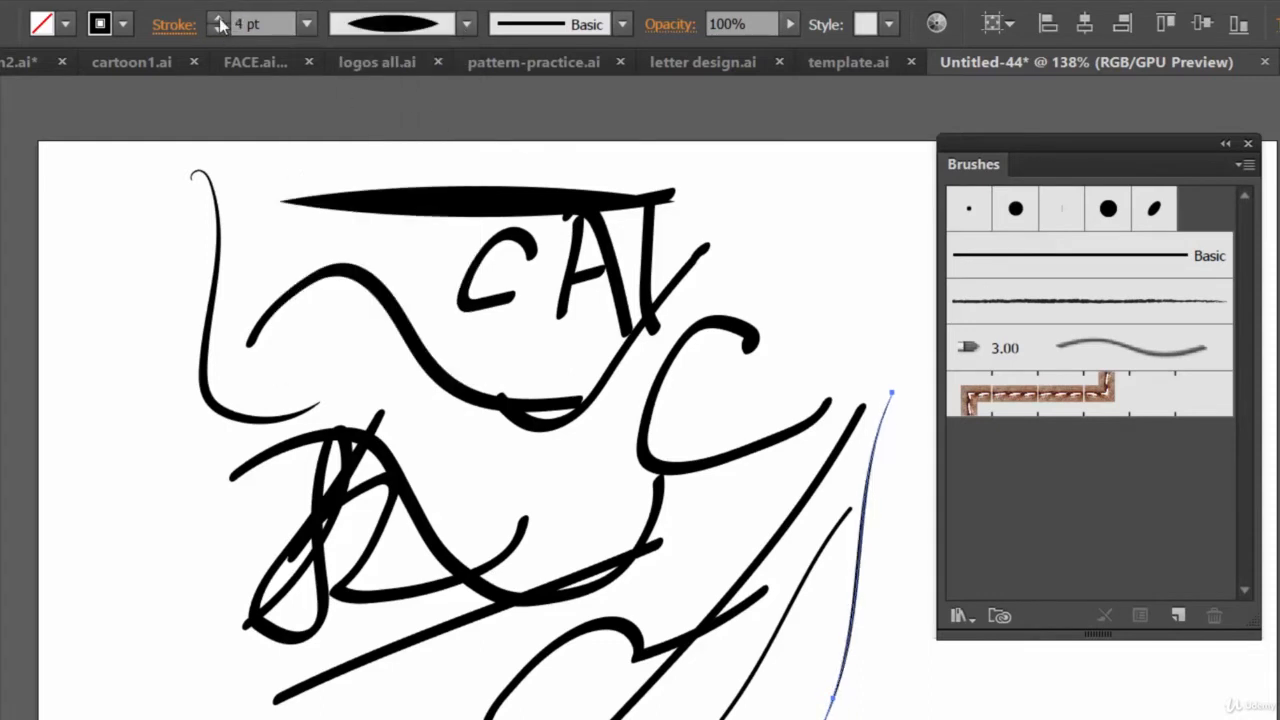
{"action": "left_click", "coordinate": [220, 20]}
{"action": "left_click", "coordinate": [220, 20]}
{"action": "left_click", "coordinate": [917, 503]}
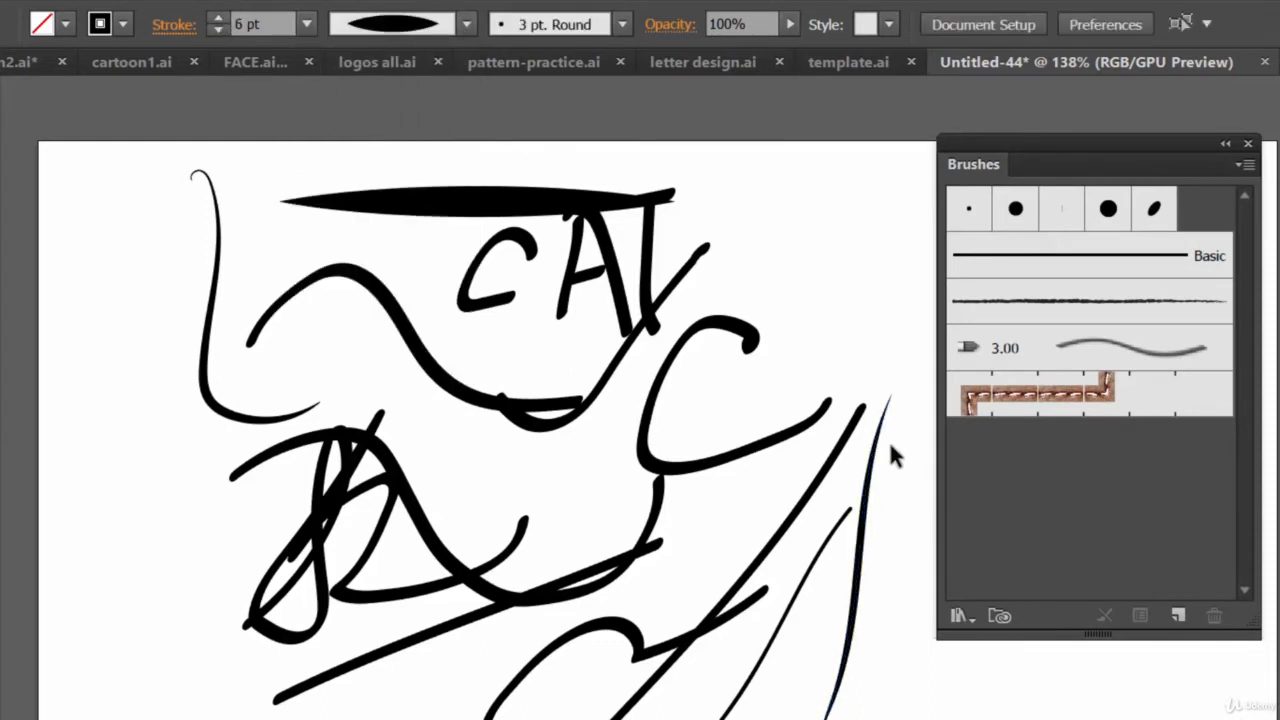
Step: Move the tapered stroke clear of the other artwork and delete the calligraphic strokes, lettering and L-shaped curve
{"action": "left_click_drag", "start_coordinate": [875, 455], "coordinate": [838, 261]}
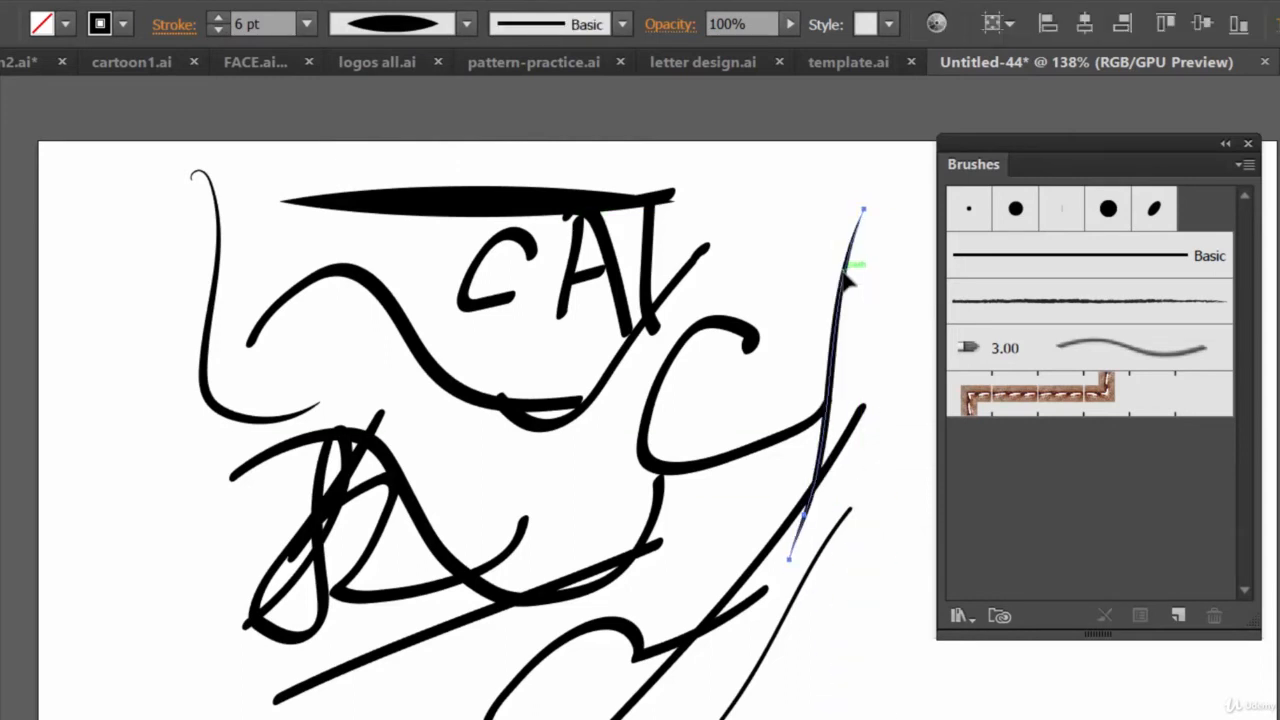
{"action": "left_click_drag", "start_coordinate": [849, 317], "coordinate": [919, 337]}
{"action": "mouse_move", "coordinate": [146, 231]}
{"action": "left_mouse_down"}
{"action": "mouse_move", "coordinate": [623, 491]}
{"action": "mouse_move", "coordinate": [712, 610]}
{"action": "mouse_move", "coordinate": [825, 695]}
{"action": "left_mouse_up"}
{"action": "key", "text": "Delete"}
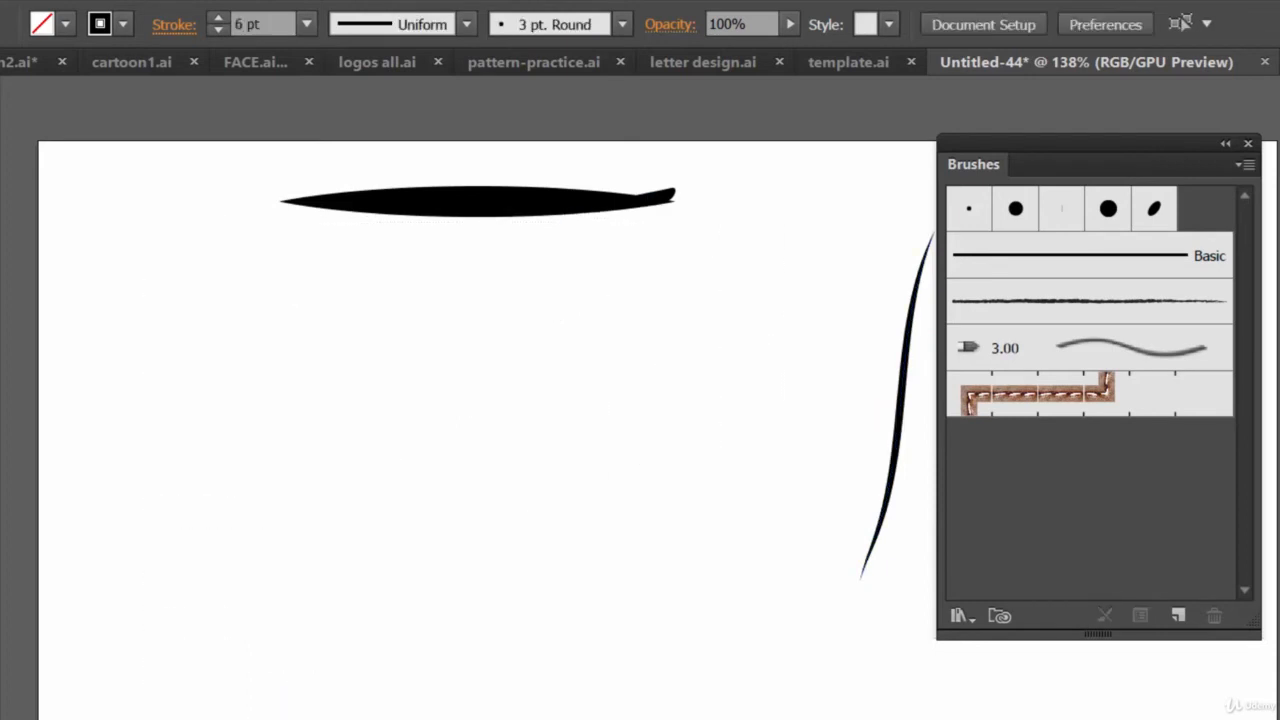
Step: Delete the thick lens-shaped horizontal line and the short calligraphic stroke left at its end
{"action": "left_click", "coordinate": [586, 197]}
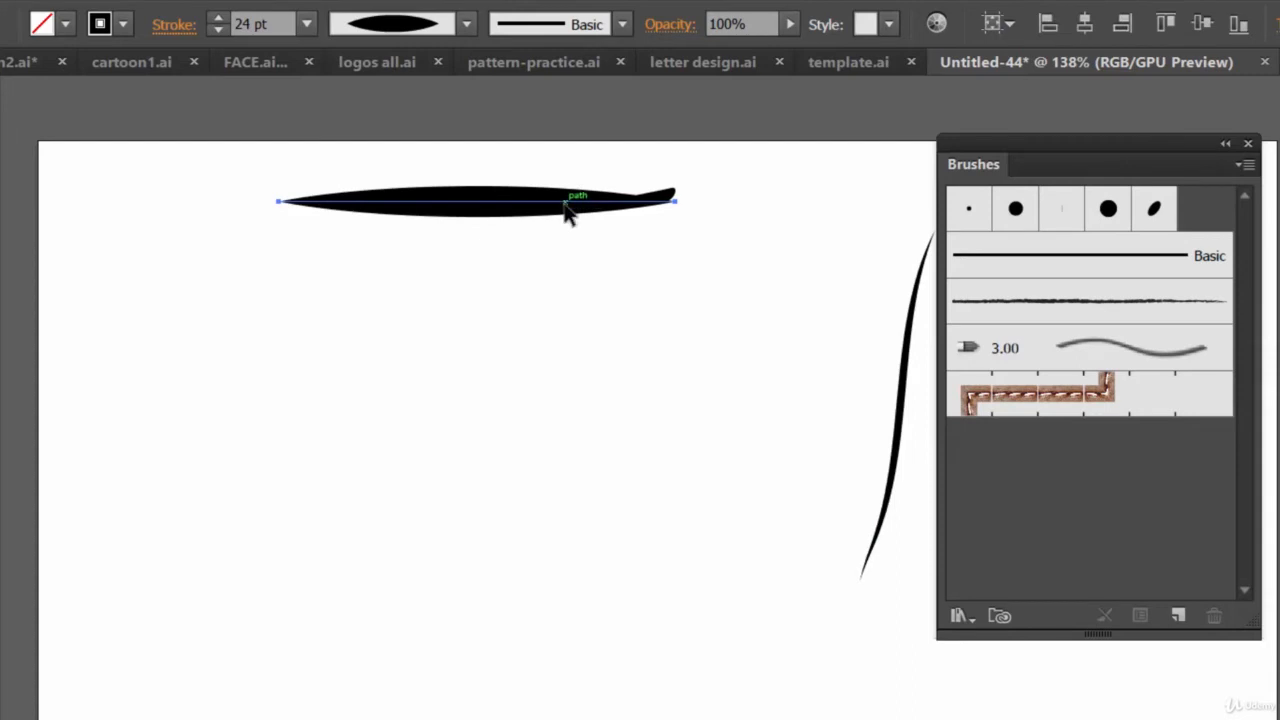
{"action": "key", "text": "Delete"}
{"action": "left_click_drag", "start_coordinate": [711, 231], "coordinate": [546, 158]}
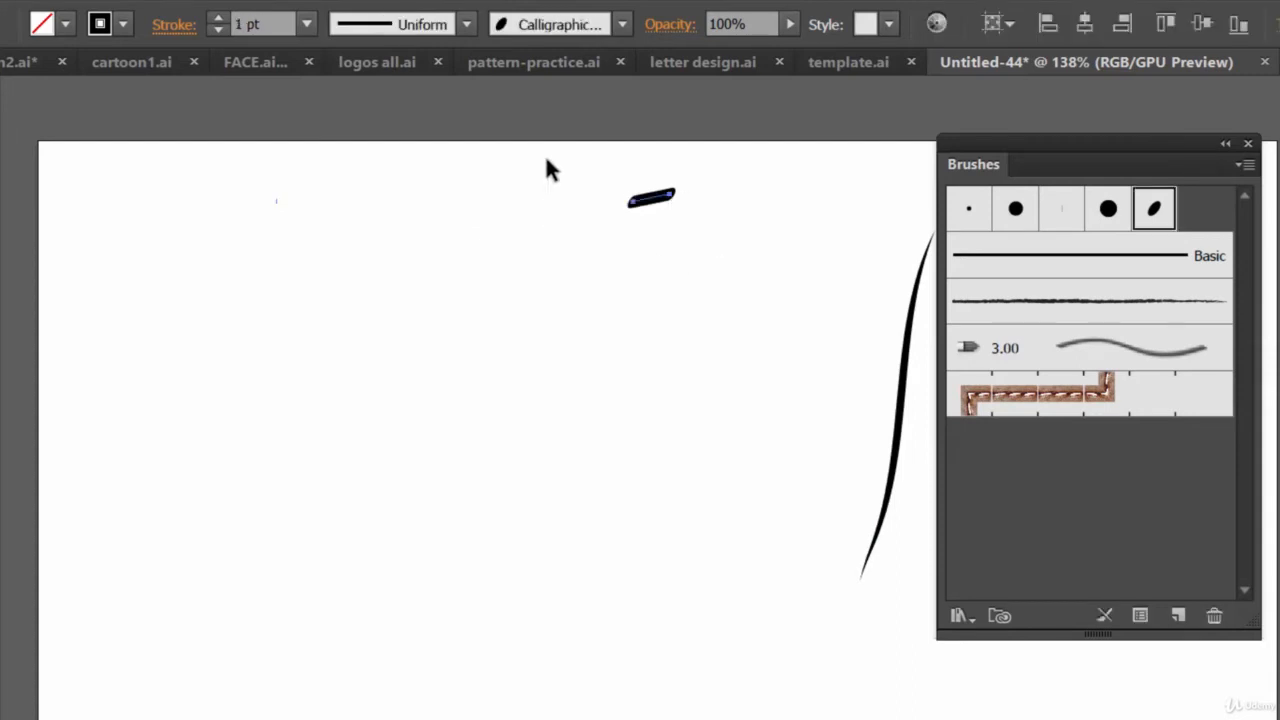
{"action": "key", "text": "Delete"}
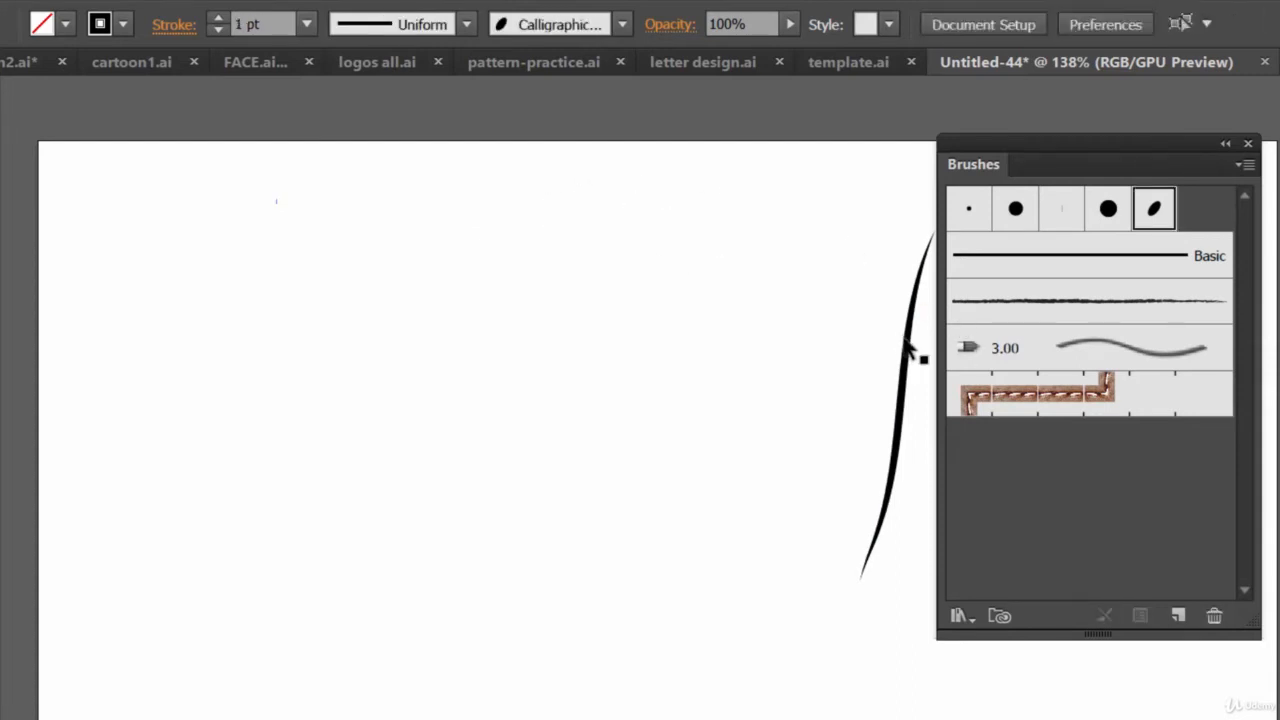
Step: Move the remaining tapered stroke into the open area of the artboard to serve as a stem
{"action": "left_click_drag", "start_coordinate": [903, 347], "coordinate": [430, 352]}
{"action": "left_click", "coordinate": [551, 413]}
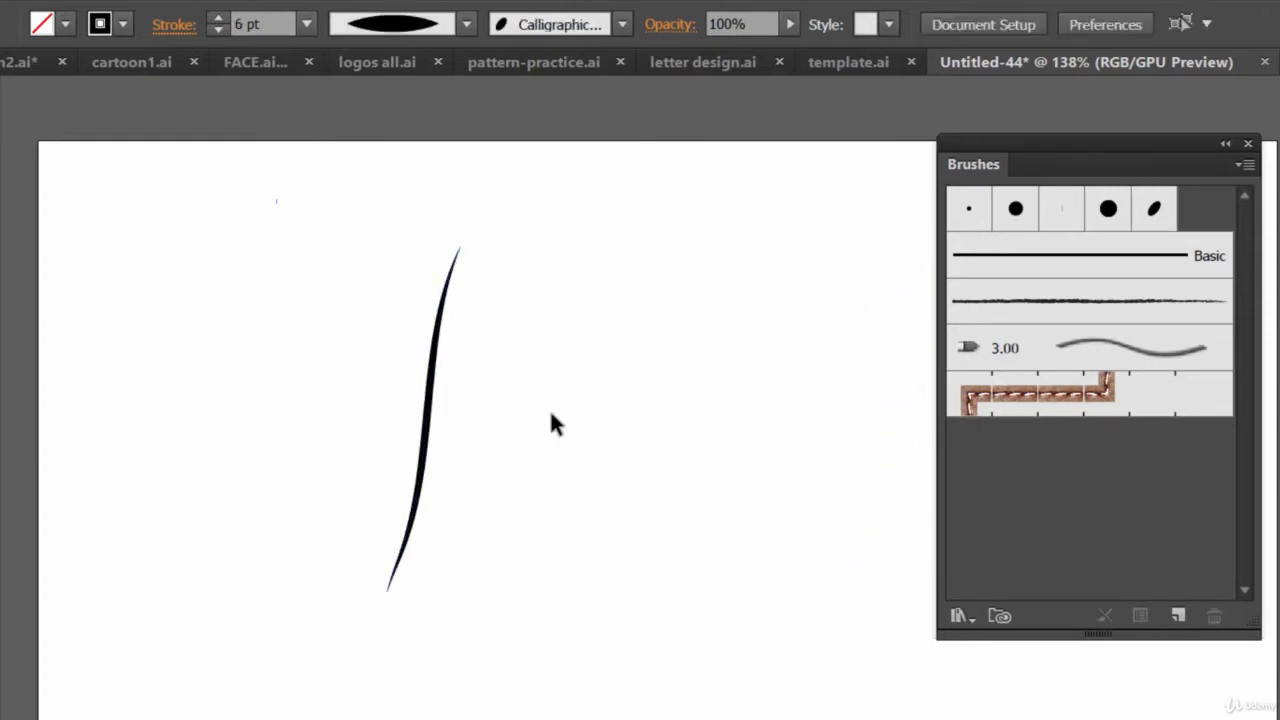
{"action": "left_click", "coordinate": [432, 418]}
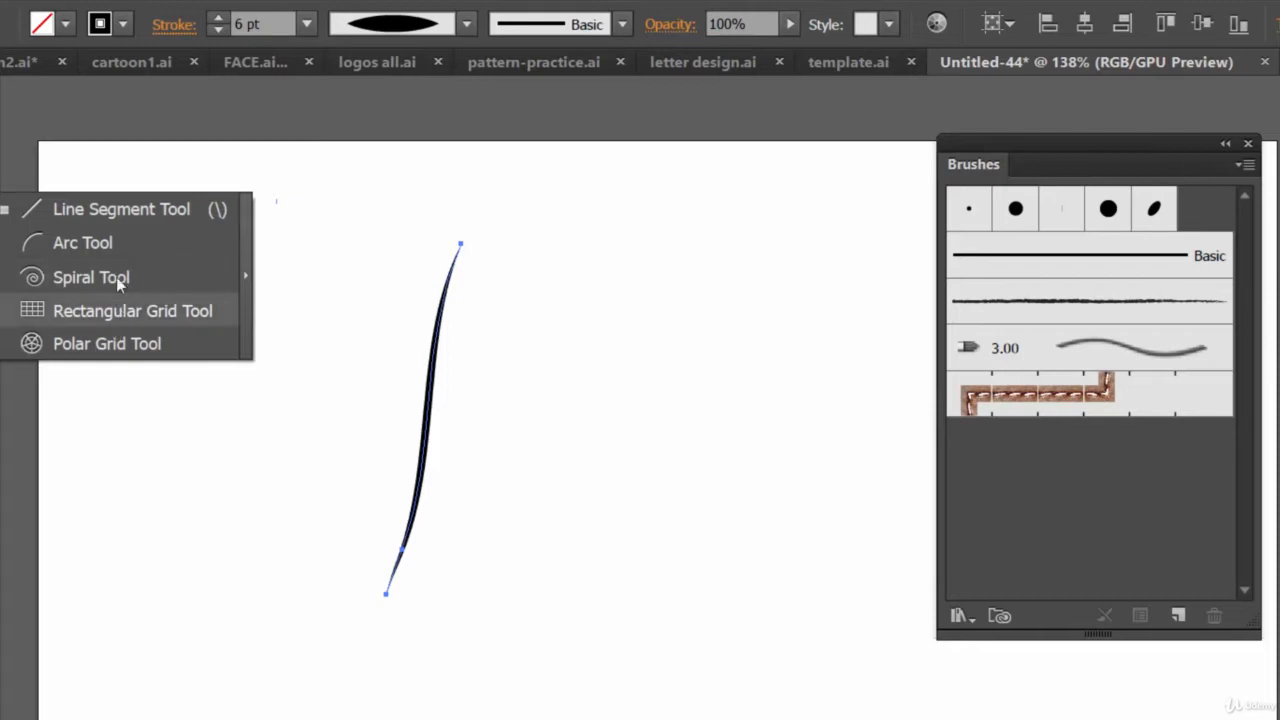
Step: Draw three spirals growing from the stem with the Spiral tool: a large and a small one on its left, a large one on its right
{"action": "left_click", "coordinate": [114, 277]}
{"action": "mouse_move", "coordinate": [456, 349]}
{"action": "left_mouse_down"}
{"action": "mouse_move", "coordinate": [517, 380]}
{"action": "mouse_move", "coordinate": [530, 324]}
{"action": "mouse_move", "coordinate": [437, 310]}
{"action": "mouse_move", "coordinate": [414, 355]}
{"action": "mouse_move", "coordinate": [437, 258]}
{"action": "mouse_move", "coordinate": [435, 340]}
{"action": "left_mouse_up"}
{"action": "mouse_move", "coordinate": [476, 413]}
{"action": "left_mouse_down"}
{"action": "mouse_move", "coordinate": [566, 452]}
{"action": "mouse_move", "coordinate": [526, 428]}
{"action": "left_mouse_up"}
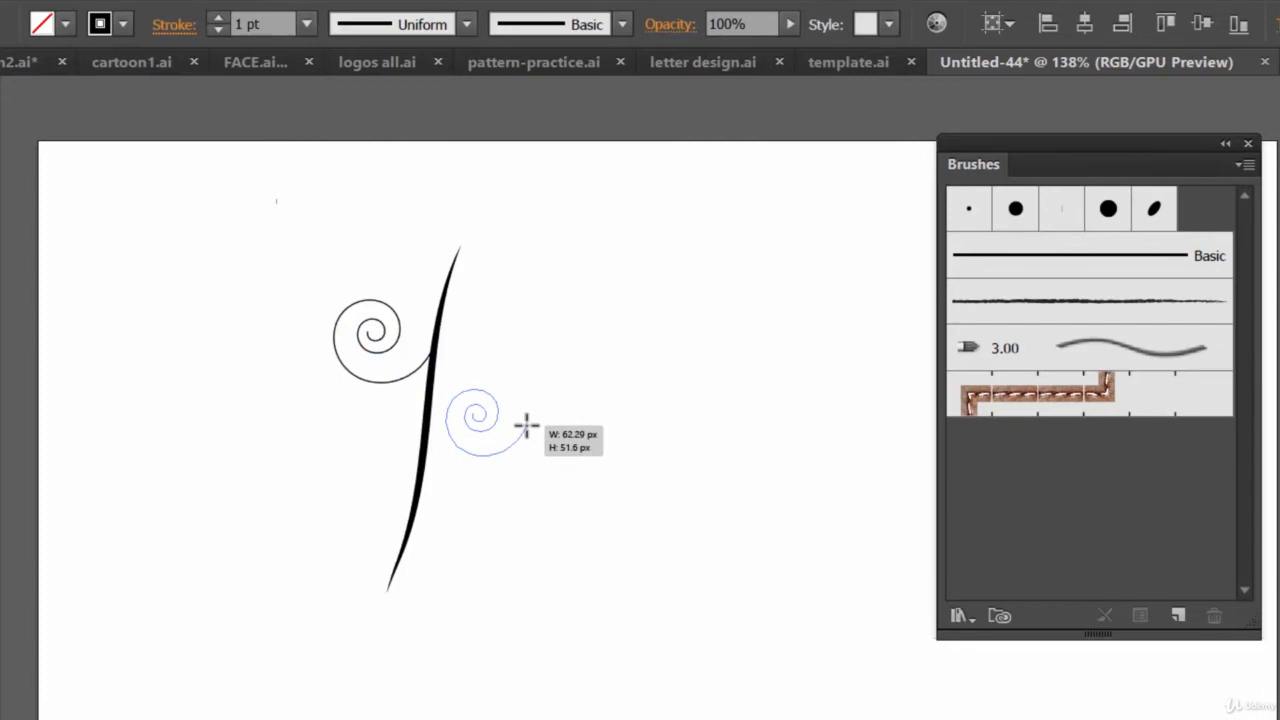
{"action": "left_click_drag", "start_coordinate": [526, 428], "coordinate": [421, 453]}
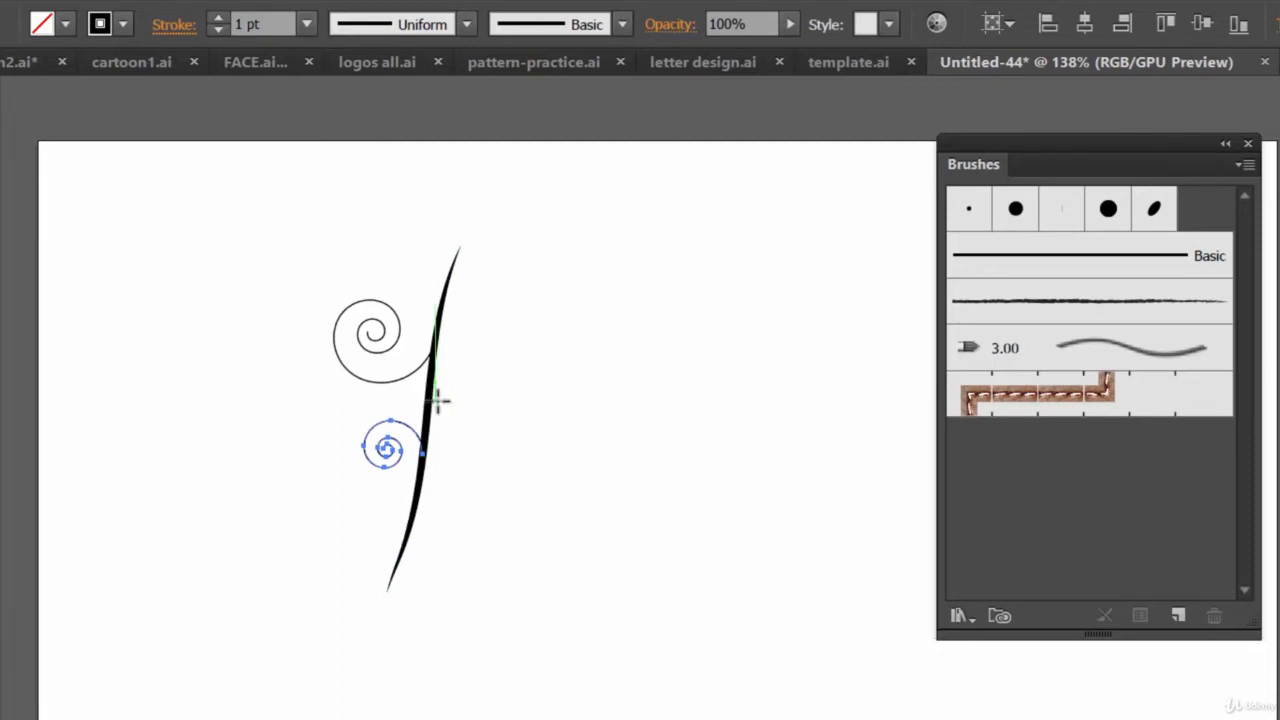
{"action": "mouse_move", "coordinate": [439, 400]}
{"action": "left_mouse_down"}
{"action": "mouse_move", "coordinate": [477, 413]}
{"action": "mouse_move", "coordinate": [454, 431]}
{"action": "mouse_move", "coordinate": [386, 436]}
{"action": "mouse_move", "coordinate": [486, 417]}
{"action": "mouse_move", "coordinate": [429, 409]}
{"action": "left_mouse_up"}
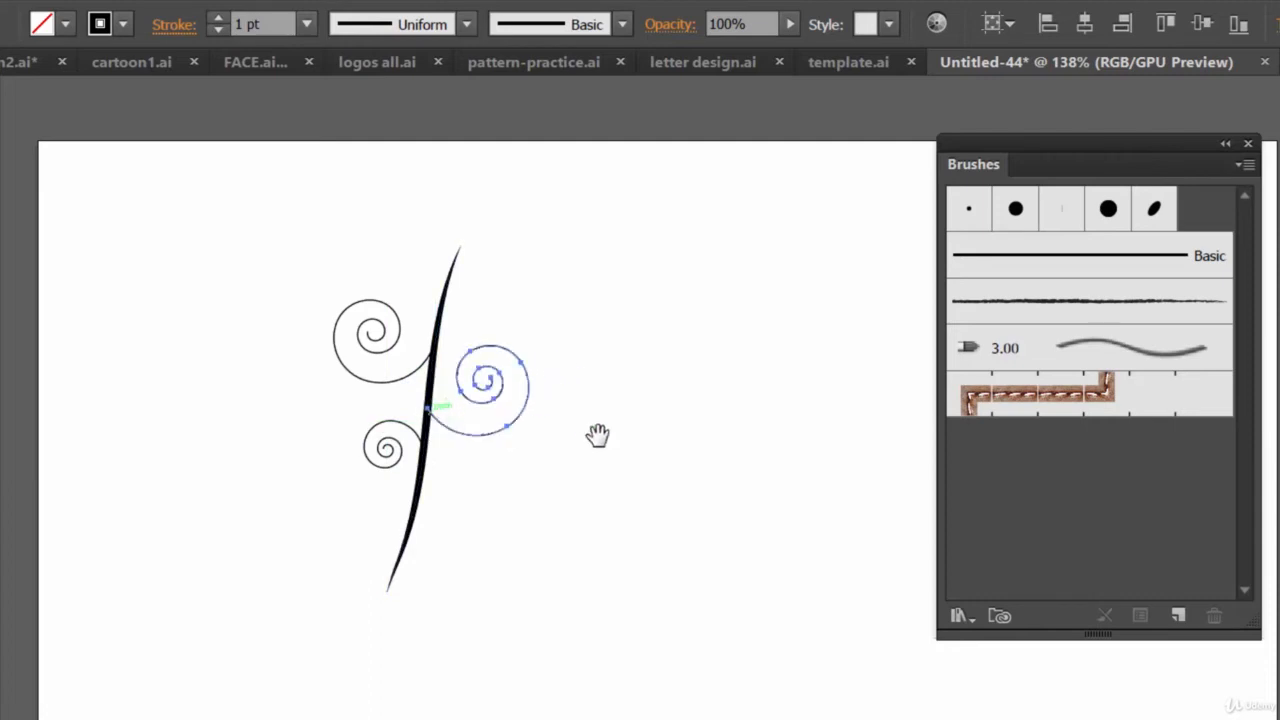
Step: Give the spiral right of the stem a 3 pt stroke weight and the triangular tapering width profile, and deselect it
{"action": "left_click", "coordinate": [218, 20]}
{"action": "left_click", "coordinate": [218, 20]}
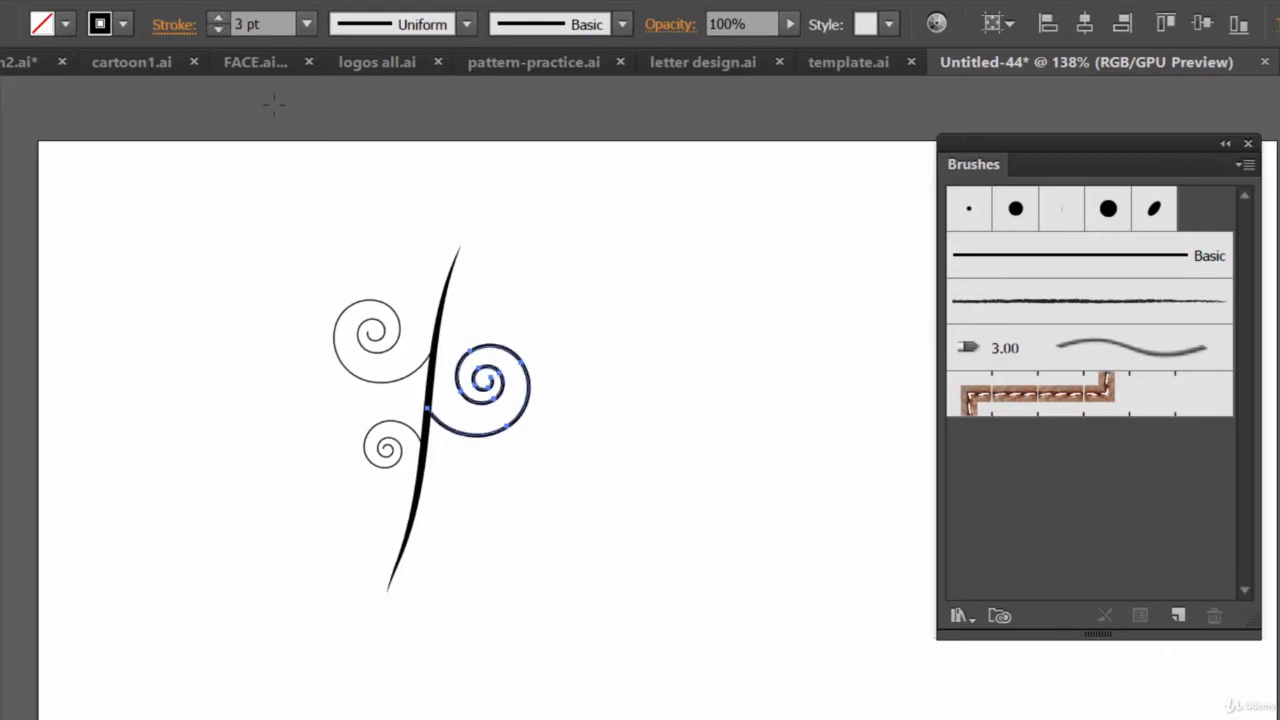
{"action": "left_click", "coordinate": [466, 24]}
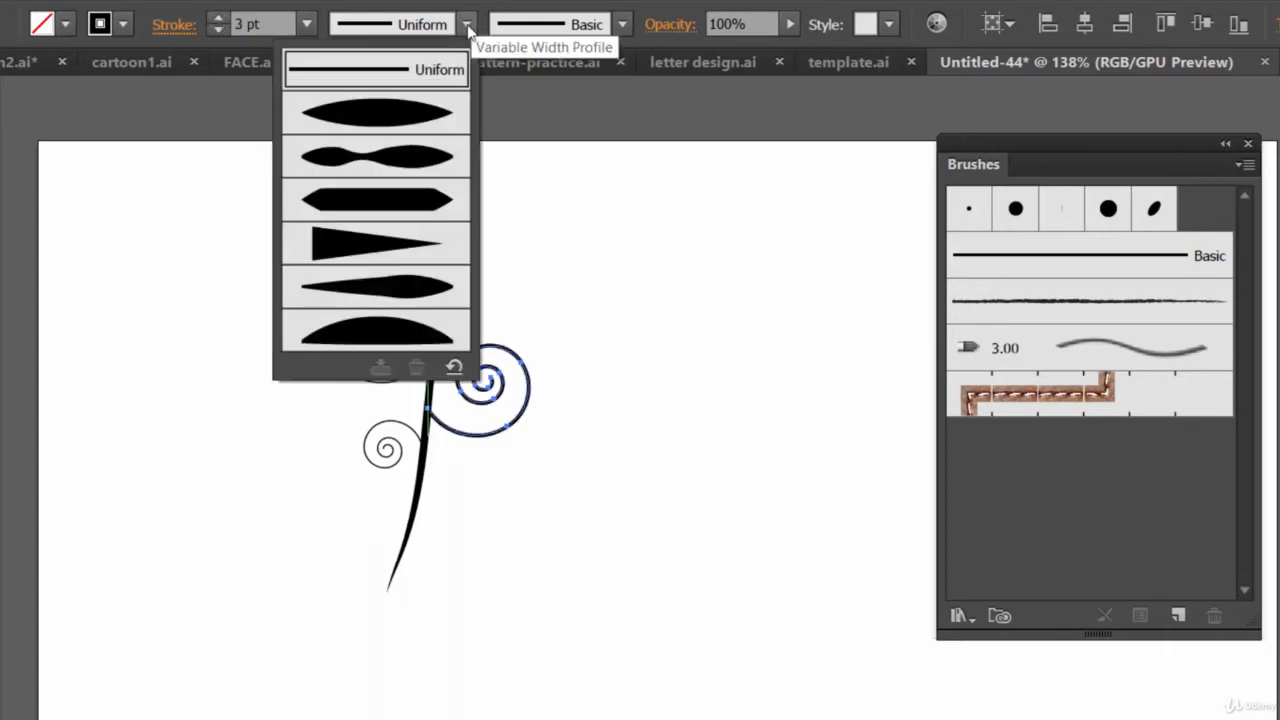
{"action": "left_click", "coordinate": [421, 257]}
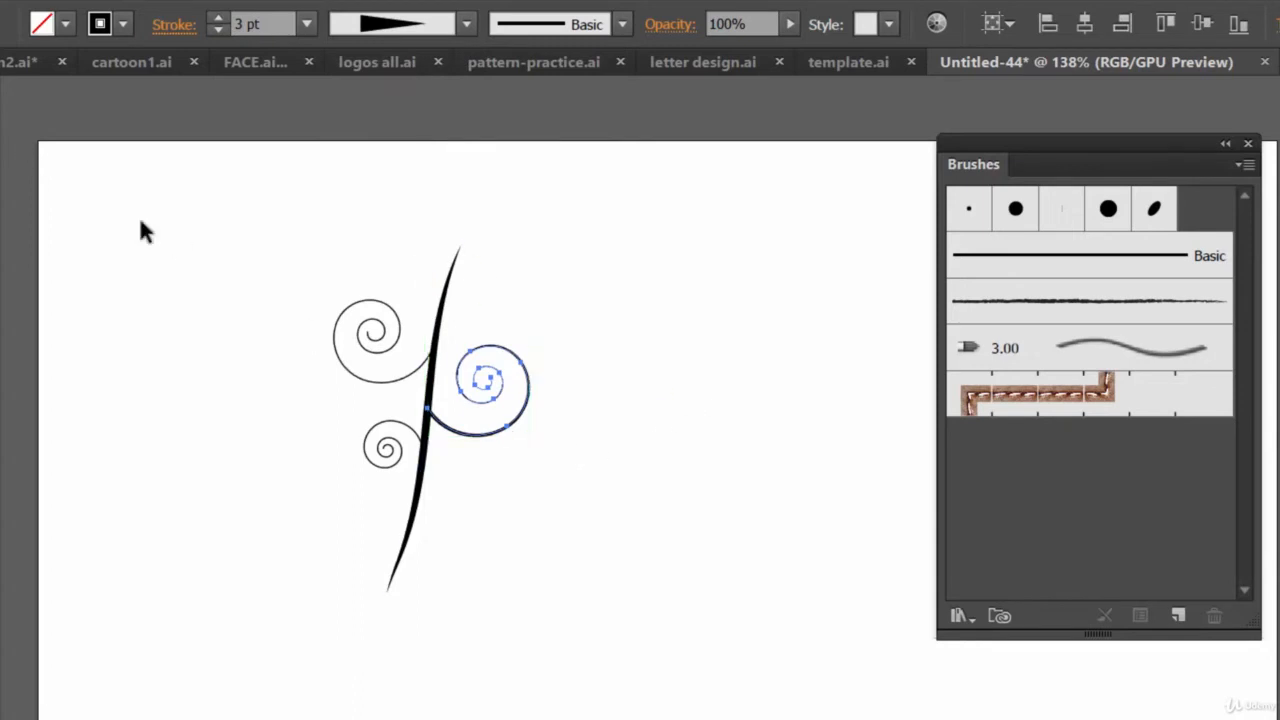
{"action": "left_click", "coordinate": [605, 338]}
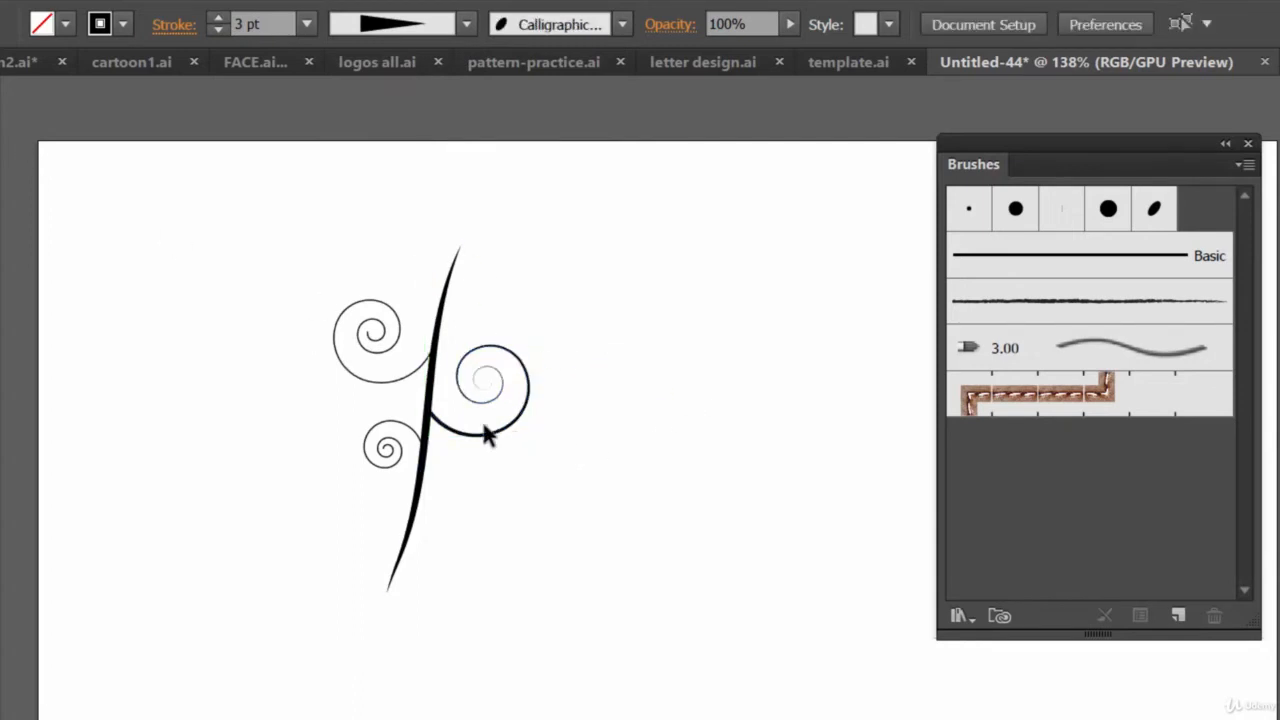
Step: Apply the triangular tapering width profile to the large spiral left of the stem and set its stroke weight to 5 pt
{"action": "left_click", "coordinate": [403, 373]}
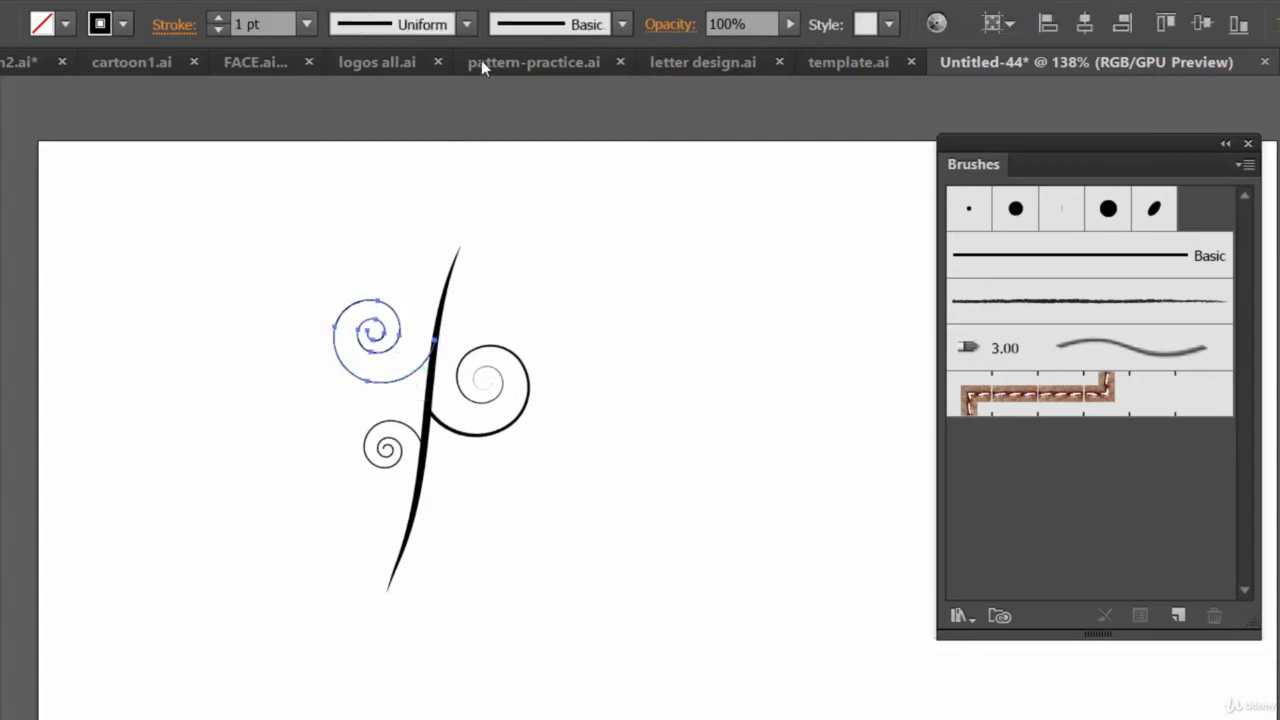
{"action": "left_click", "coordinate": [466, 24]}
{"action": "left_click", "coordinate": [435, 243]}
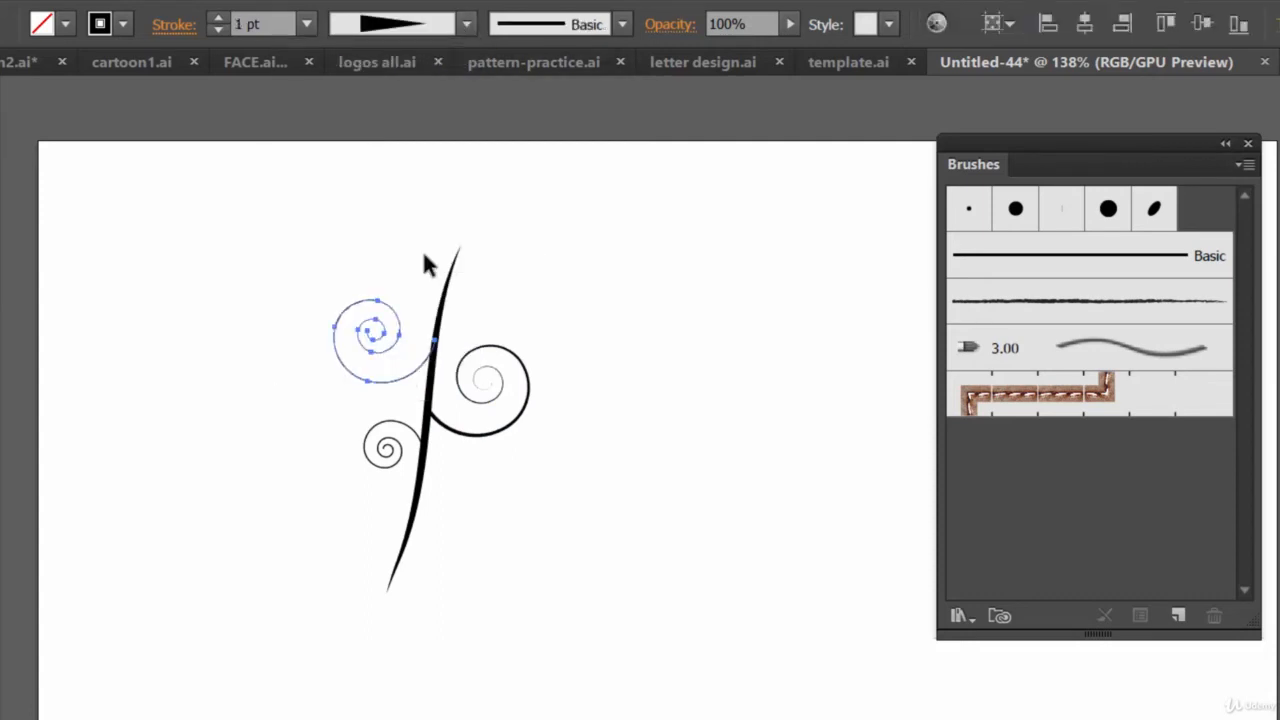
{"action": "left_click", "coordinate": [220, 19]}
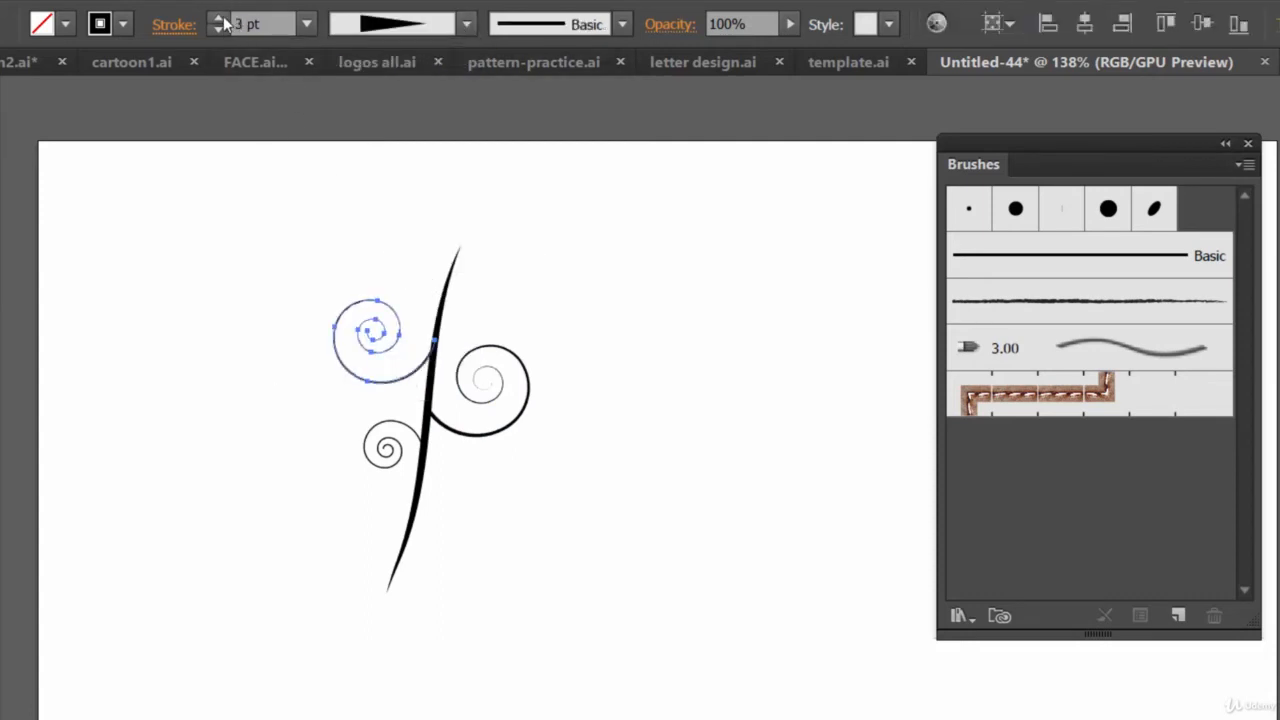
{"action": "left_click", "coordinate": [220, 19]}
{"action": "left_click", "coordinate": [220, 19]}
{"action": "left_click", "coordinate": [220, 19]}
{"action": "left_click", "coordinate": [220, 19]}
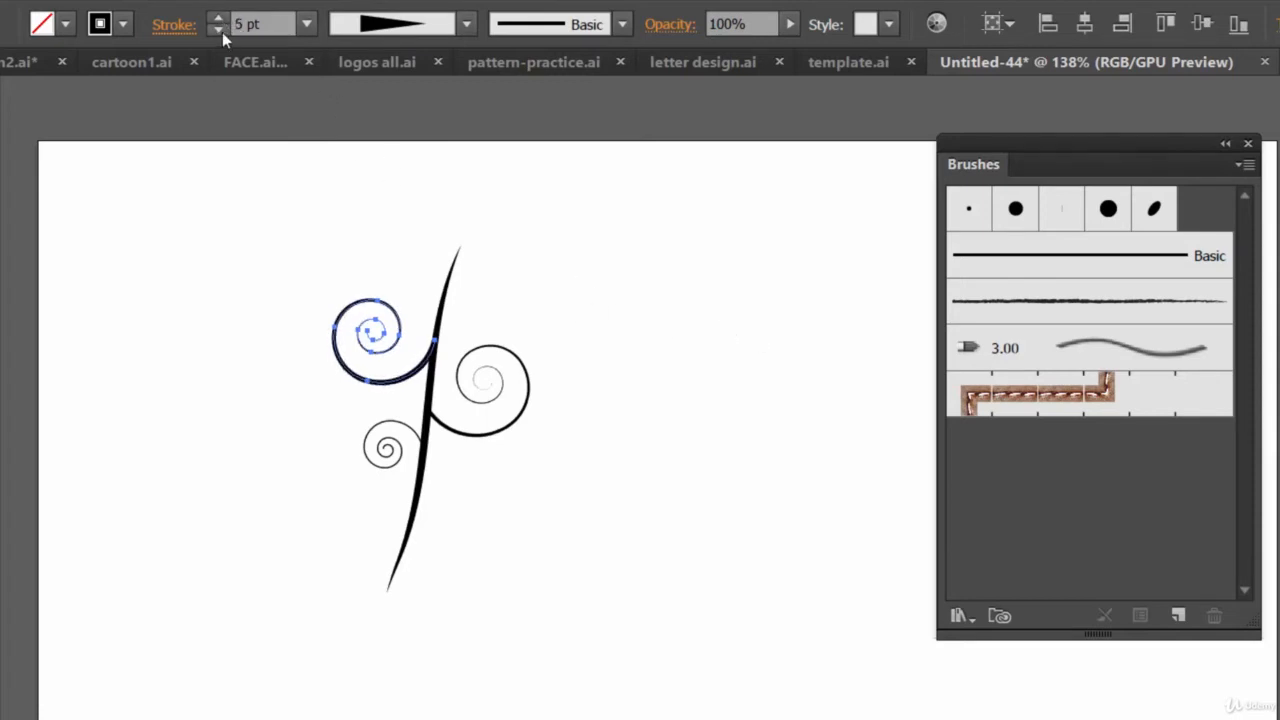
Step: Reduce the stroke weight of the large spiral left of the stem to 3 pt, matching the right spiral, and deselect it
{"action": "left_click", "coordinate": [499, 343]}
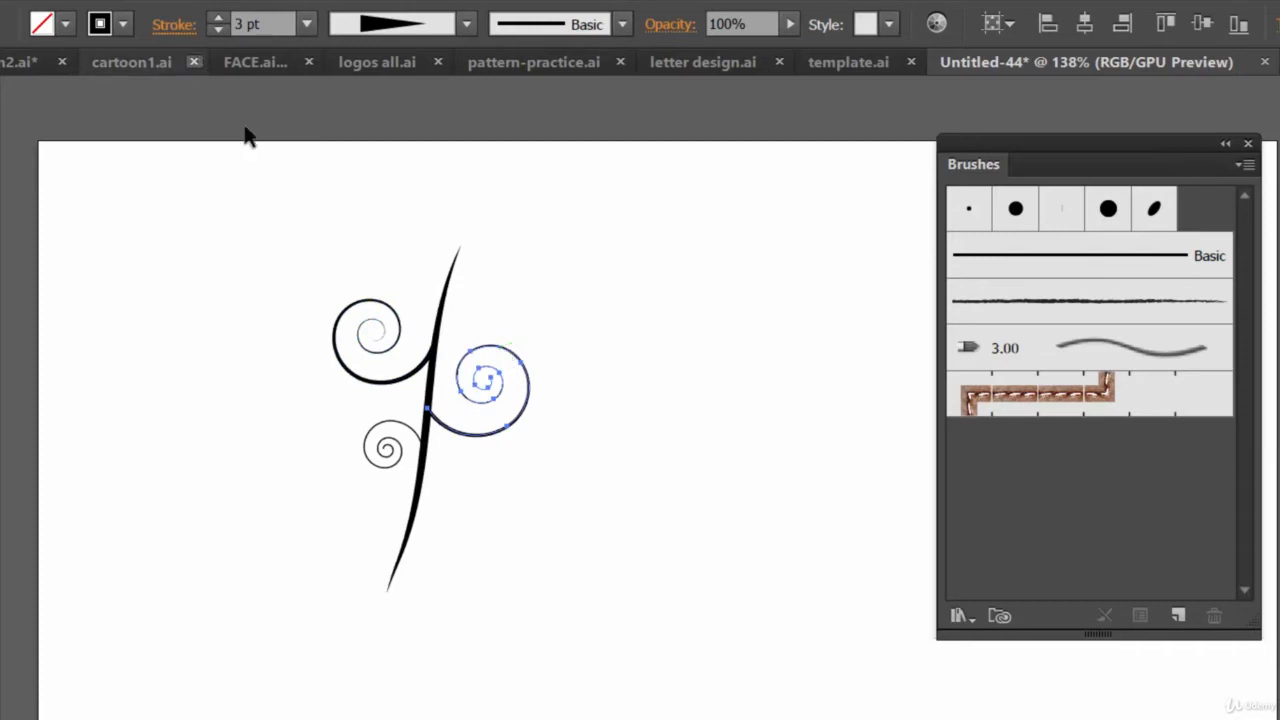
{"action": "left_click", "coordinate": [392, 311]}
{"action": "left_click", "coordinate": [217, 30]}
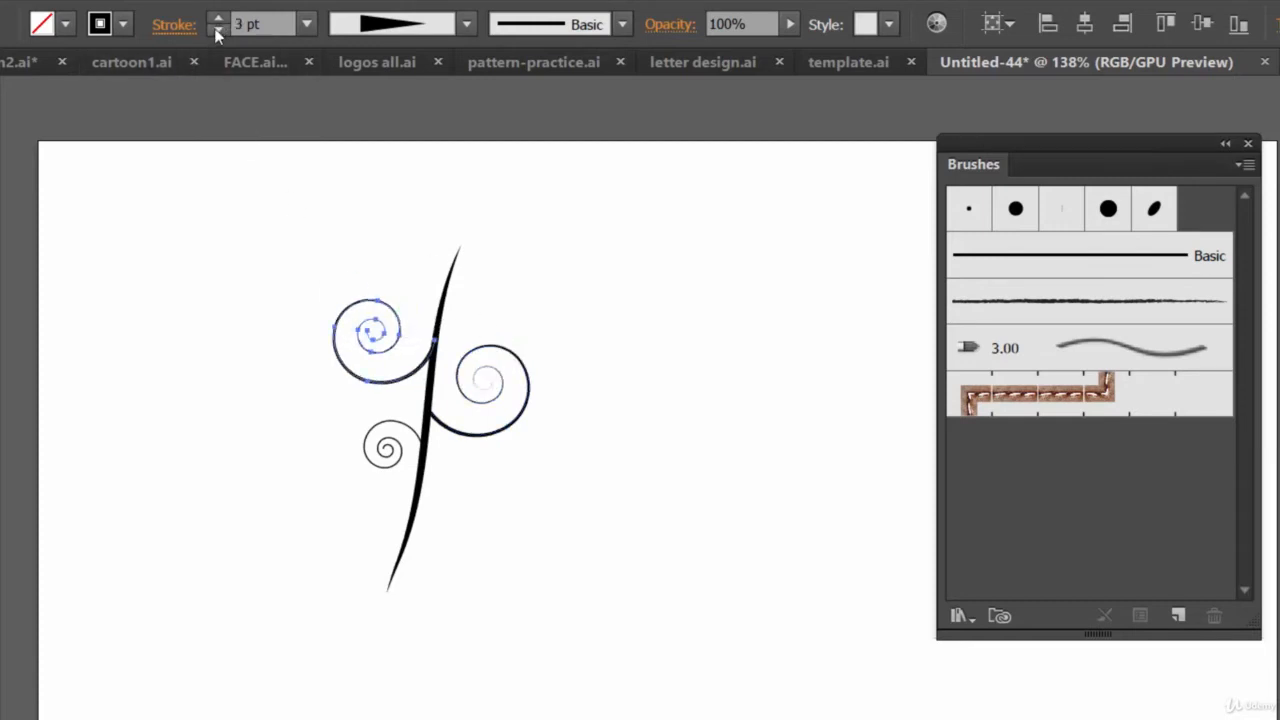
{"action": "left_click", "coordinate": [446, 501]}
Step: Give the small spiral left of the stem a 3 pt stroke weight and the triangular tapering width profile, and deselect it
{"action": "left_click", "coordinate": [403, 432]}
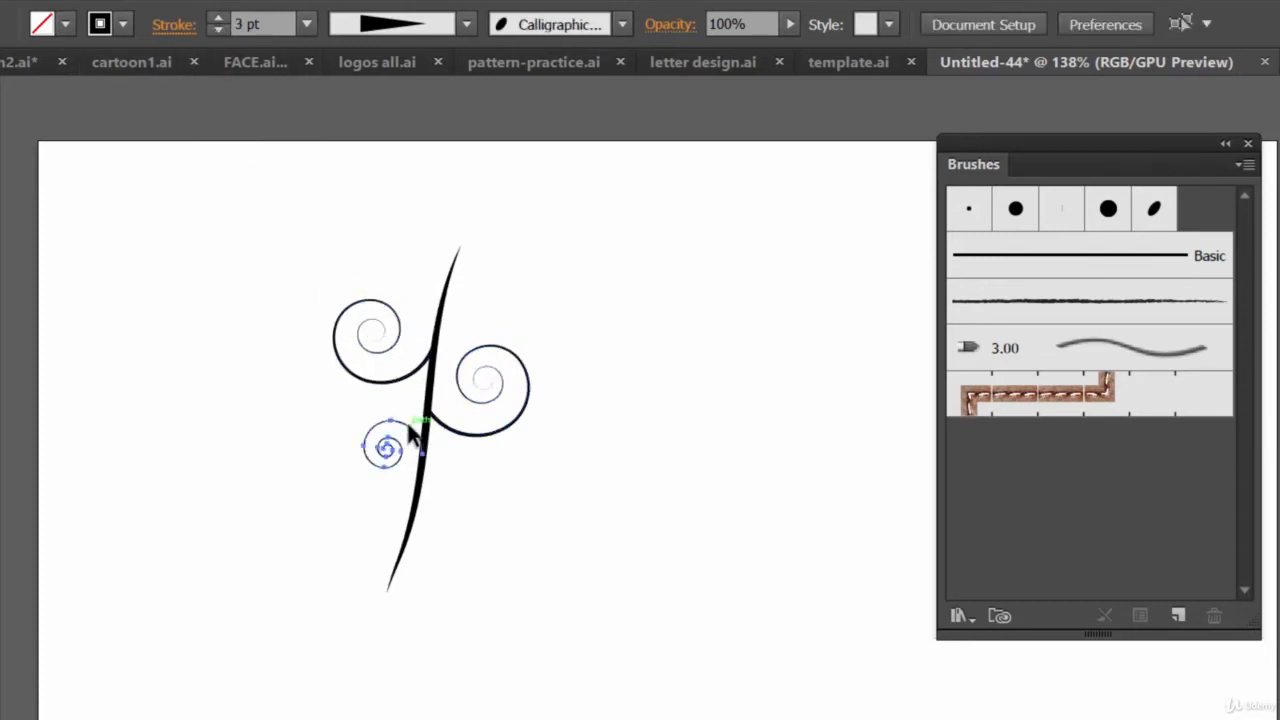
{"action": "left_click", "coordinate": [218, 19]}
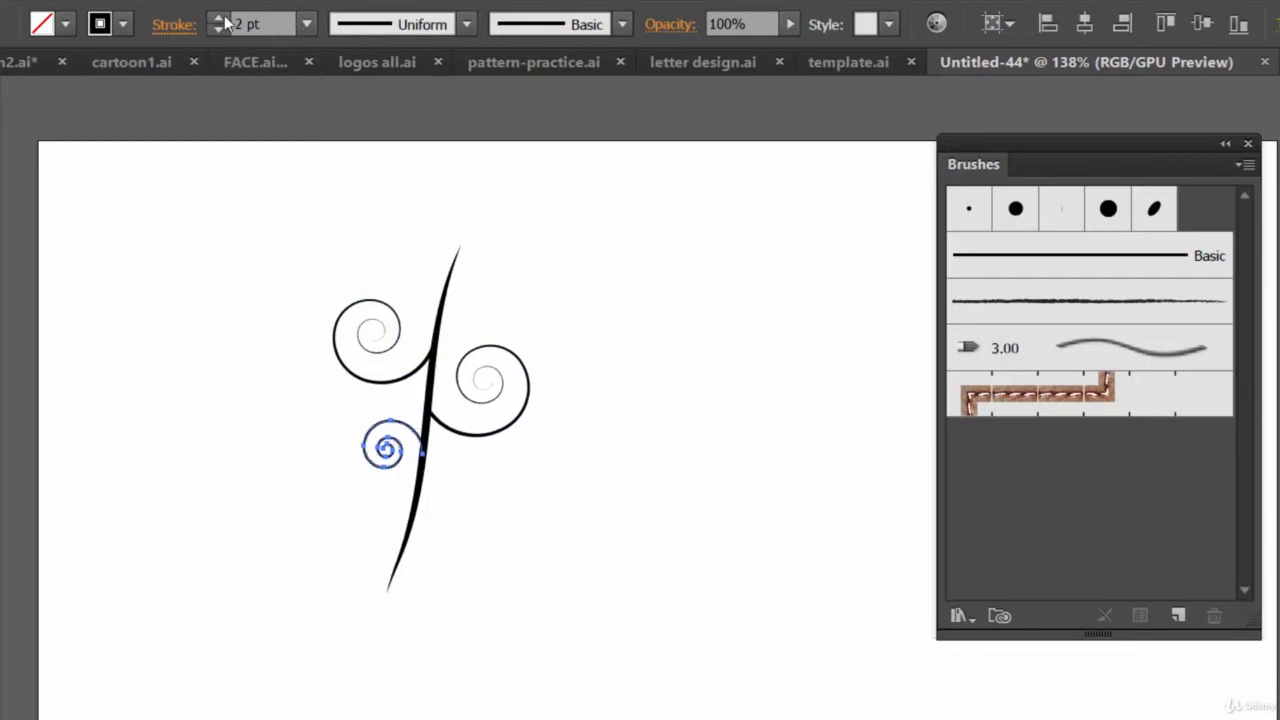
{"action": "left_click", "coordinate": [218, 19]}
{"action": "left_click", "coordinate": [466, 28]}
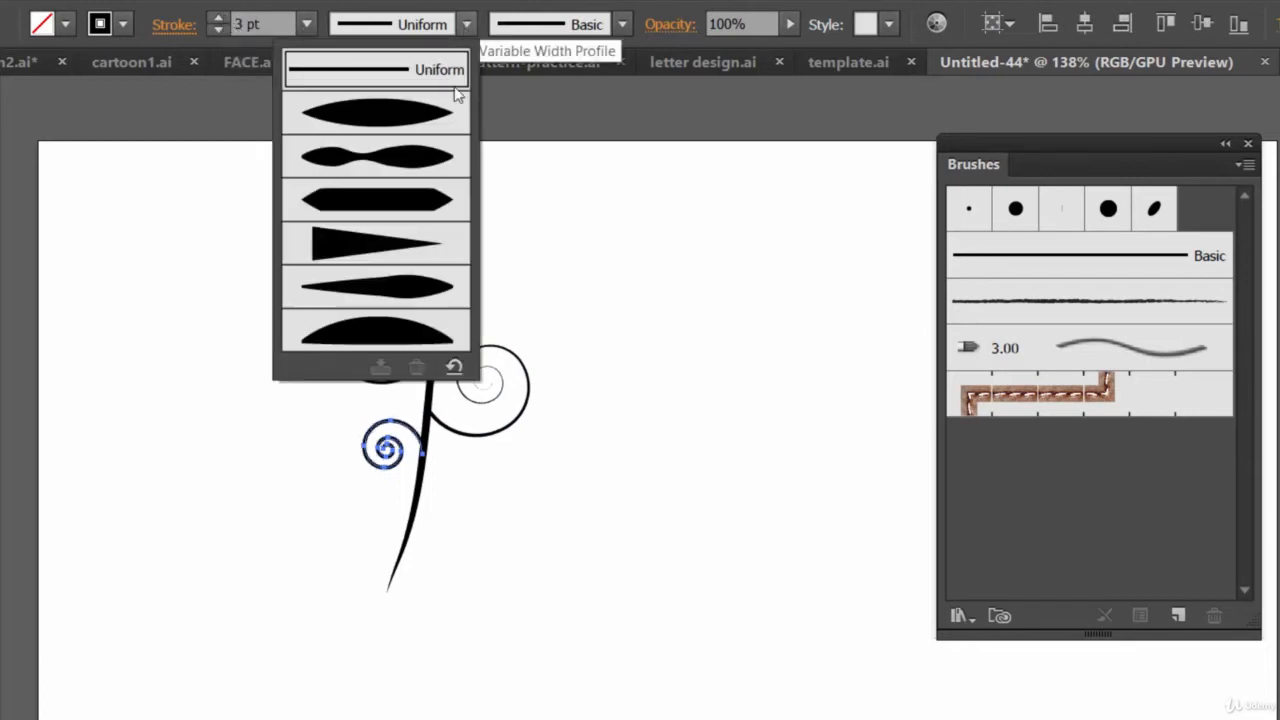
{"action": "left_click", "coordinate": [410, 255]}
{"action": "left_click", "coordinate": [697, 332]}
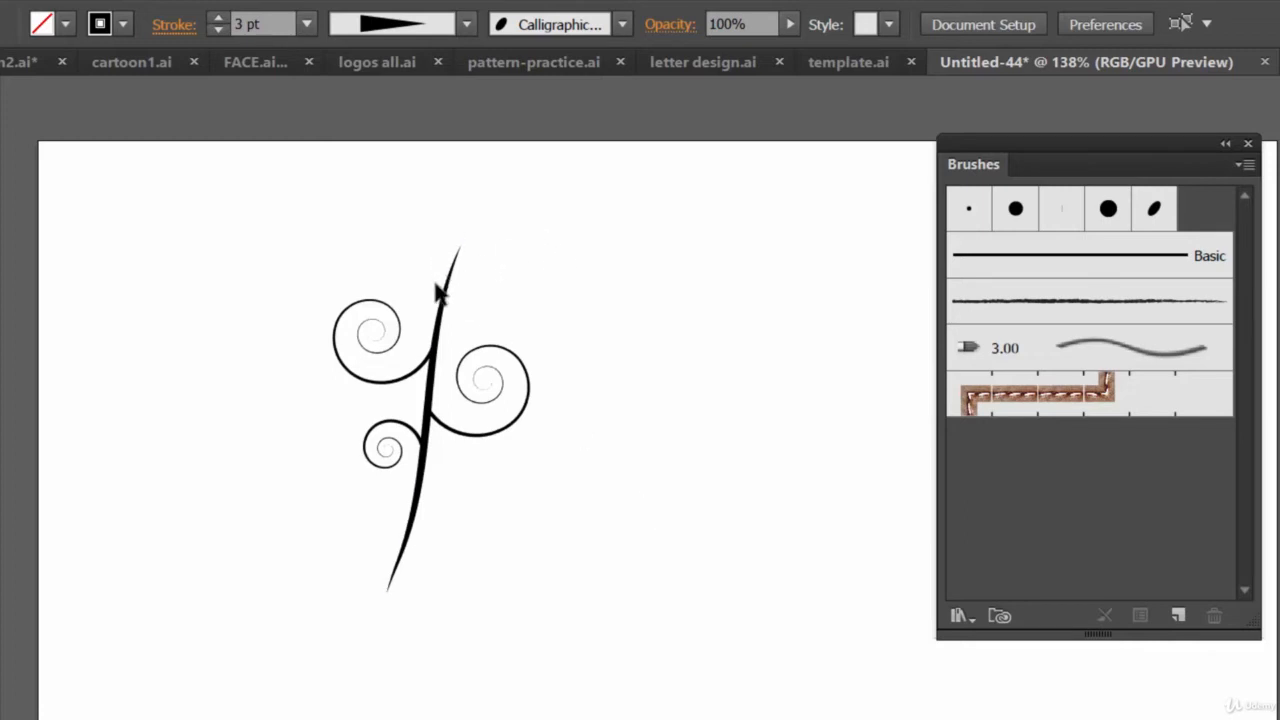
Step: Paint a pointed leaf outline at the stem's tip with the Paintbrush tool and the calligraphic brush
{"action": "key", "text": "b"}
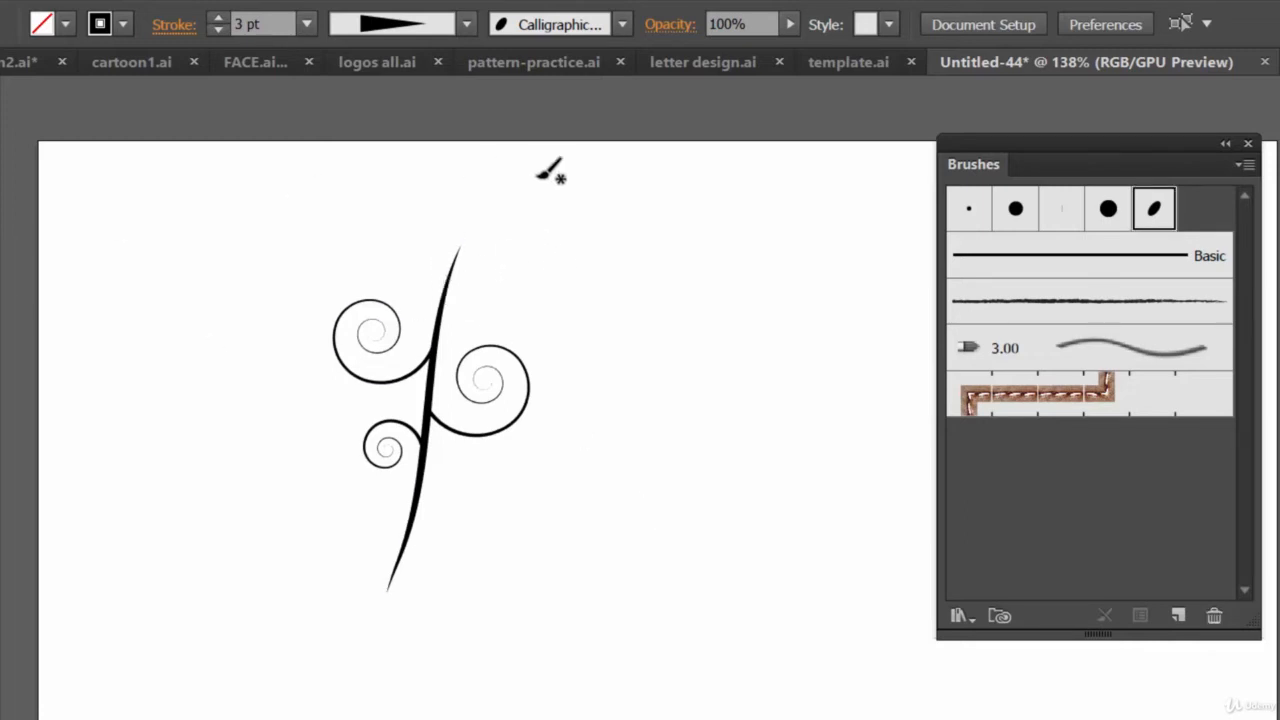
{"action": "mouse_move", "coordinate": [445, 276]}
{"action": "left_mouse_down"}
{"action": "mouse_move", "coordinate": [443, 246]}
{"action": "mouse_move", "coordinate": [524, 231]}
{"action": "mouse_move", "coordinate": [447, 297]}
{"action": "left_mouse_up"}
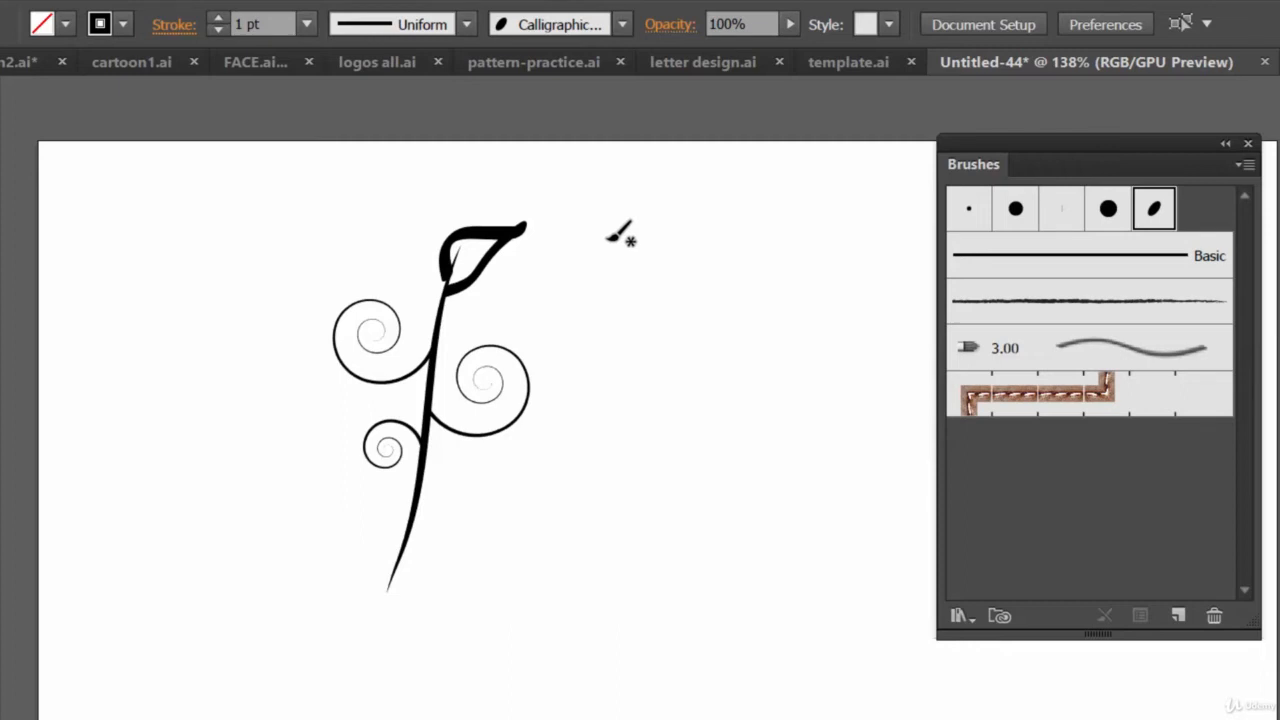
Step: Paint six freehand test strokes right of the ornament with the calligraphic brush and one thin curved stroke with the 3 pt. Round brush
{"action": "left_click_drag", "start_coordinate": [648, 197], "coordinate": [680, 358]}
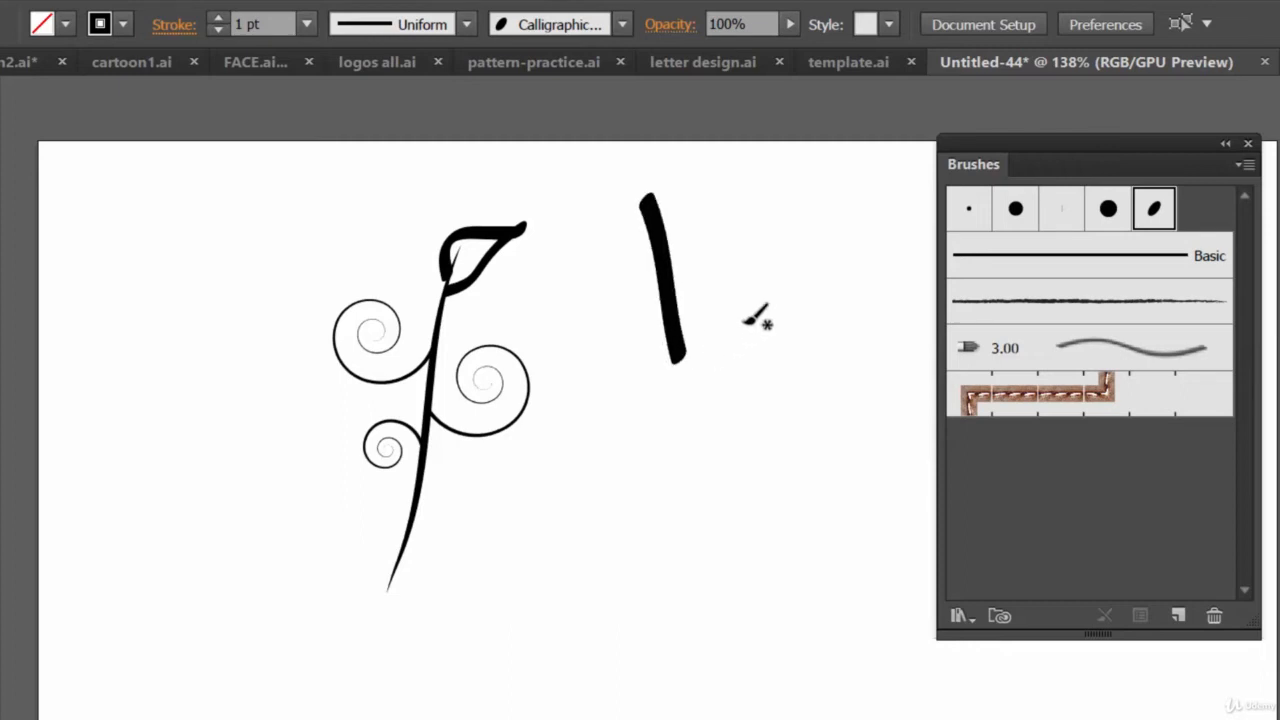
{"action": "left_click_drag", "start_coordinate": [735, 205], "coordinate": [762, 355]}
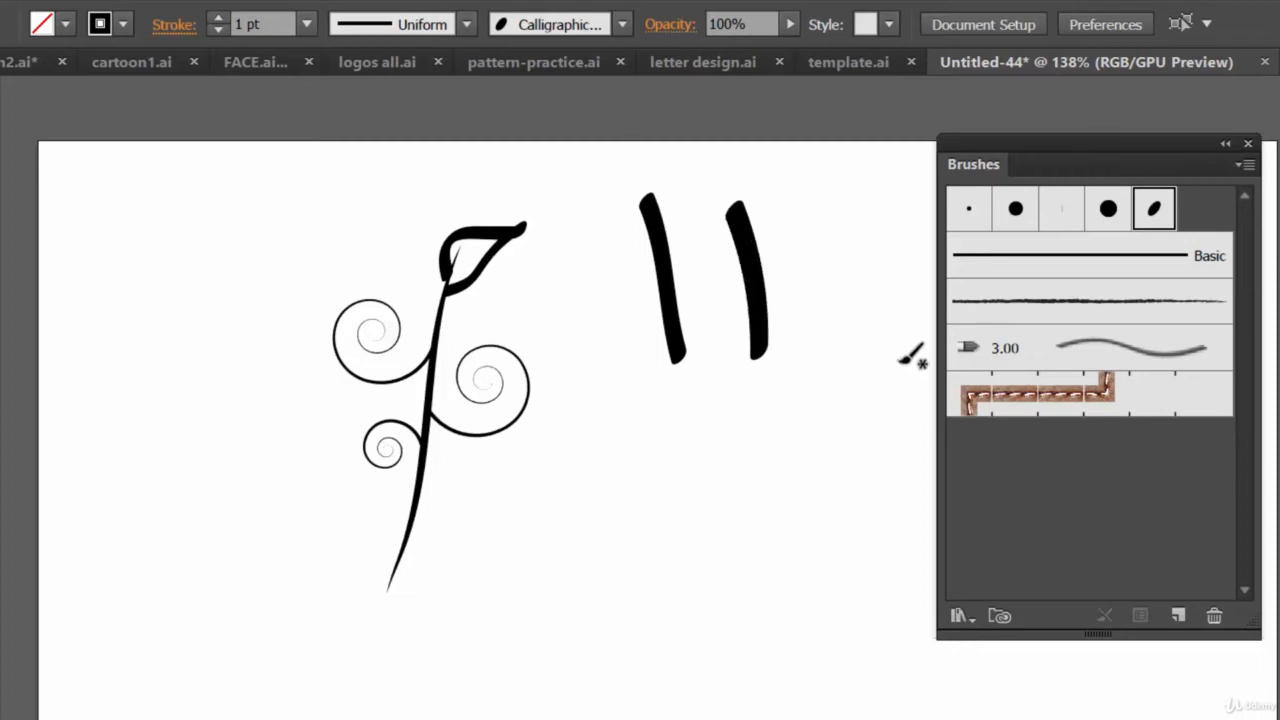
{"action": "left_click_drag", "start_coordinate": [802, 160], "coordinate": [806, 176]}
{"action": "left_click_drag", "start_coordinate": [844, 320], "coordinate": [746, 505]}
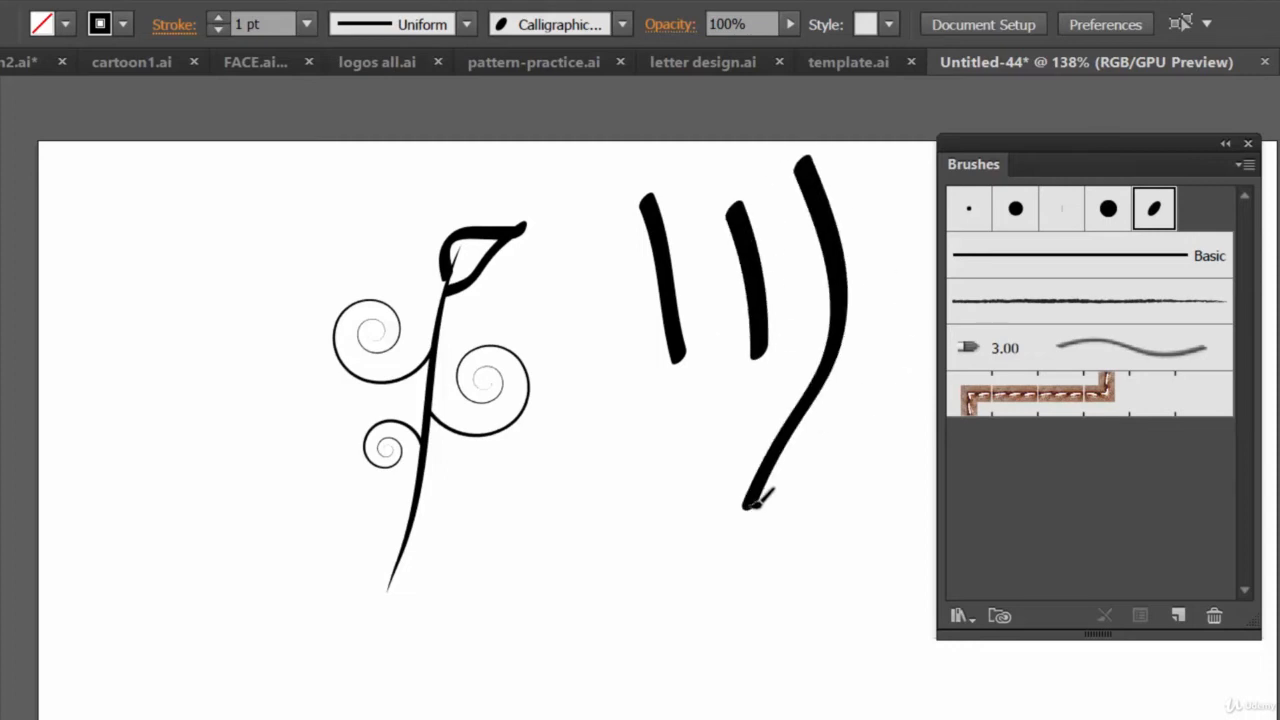
{"action": "left_click_drag", "start_coordinate": [697, 435], "coordinate": [748, 695]}
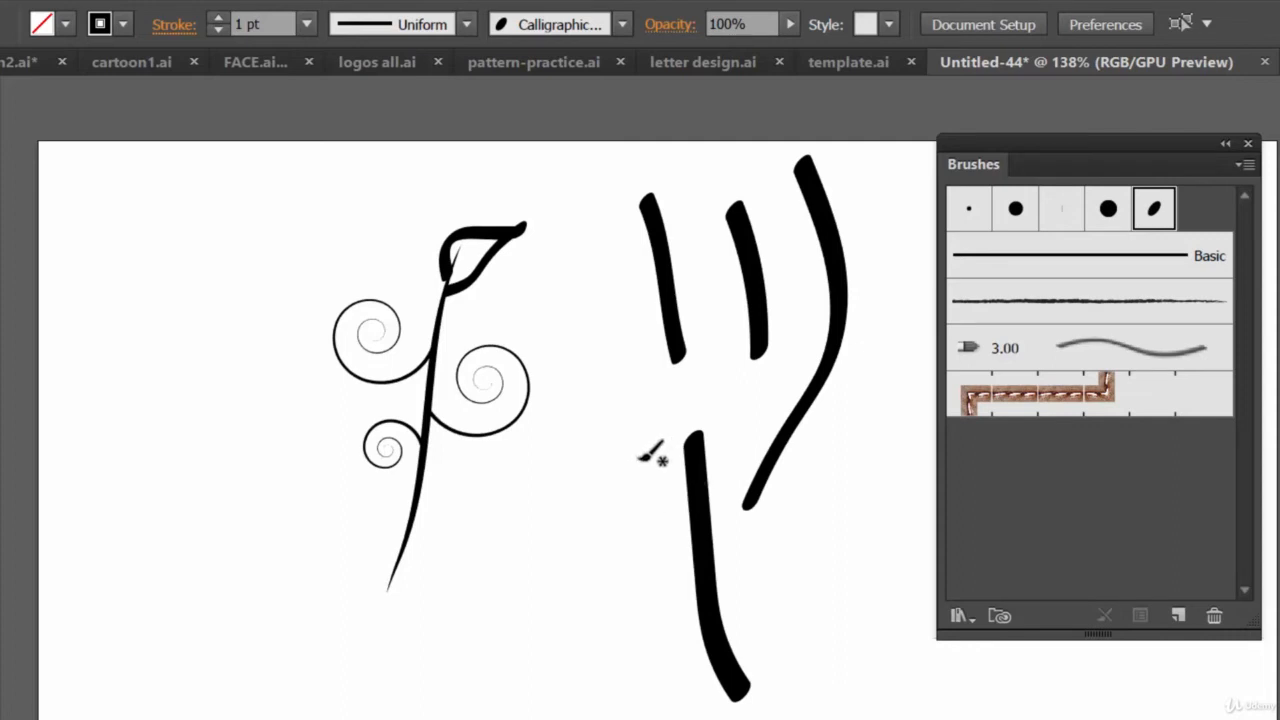
{"action": "left_click_drag", "start_coordinate": [640, 450], "coordinate": [646, 668]}
{"action": "left_click_drag", "start_coordinate": [658, 512], "coordinate": [716, 710]}
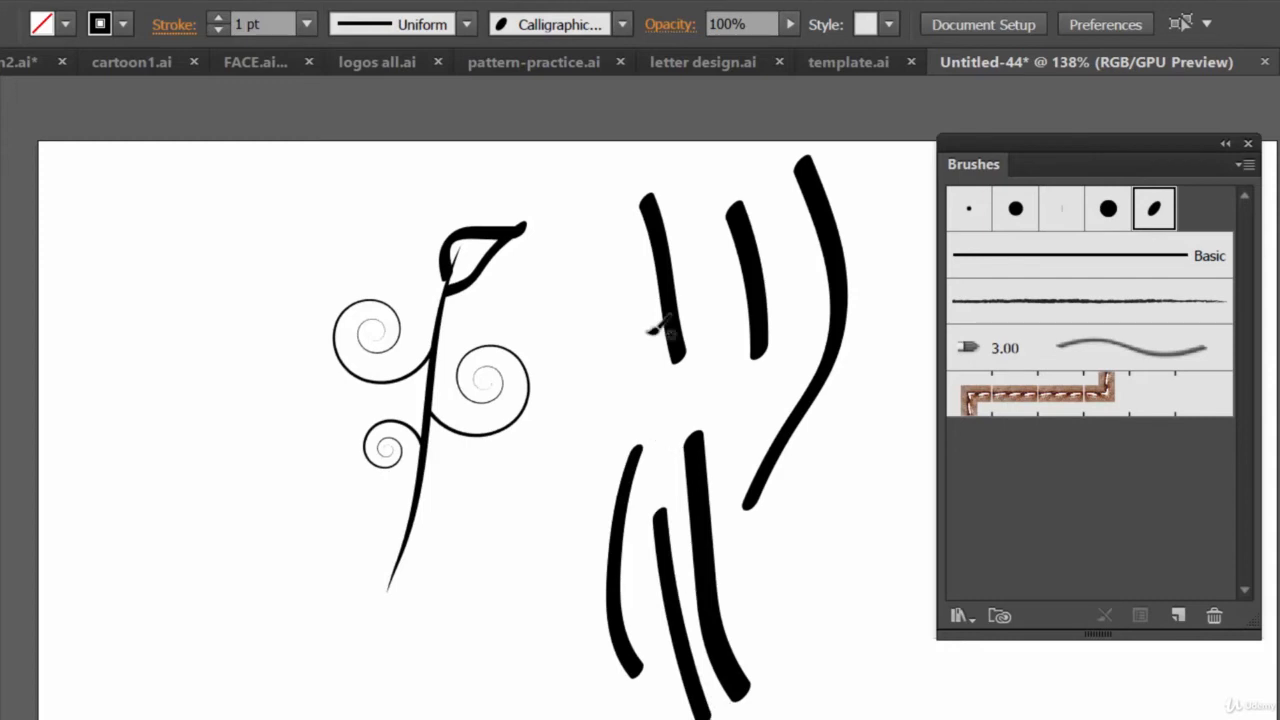
{"action": "left_click", "coordinate": [968, 208]}
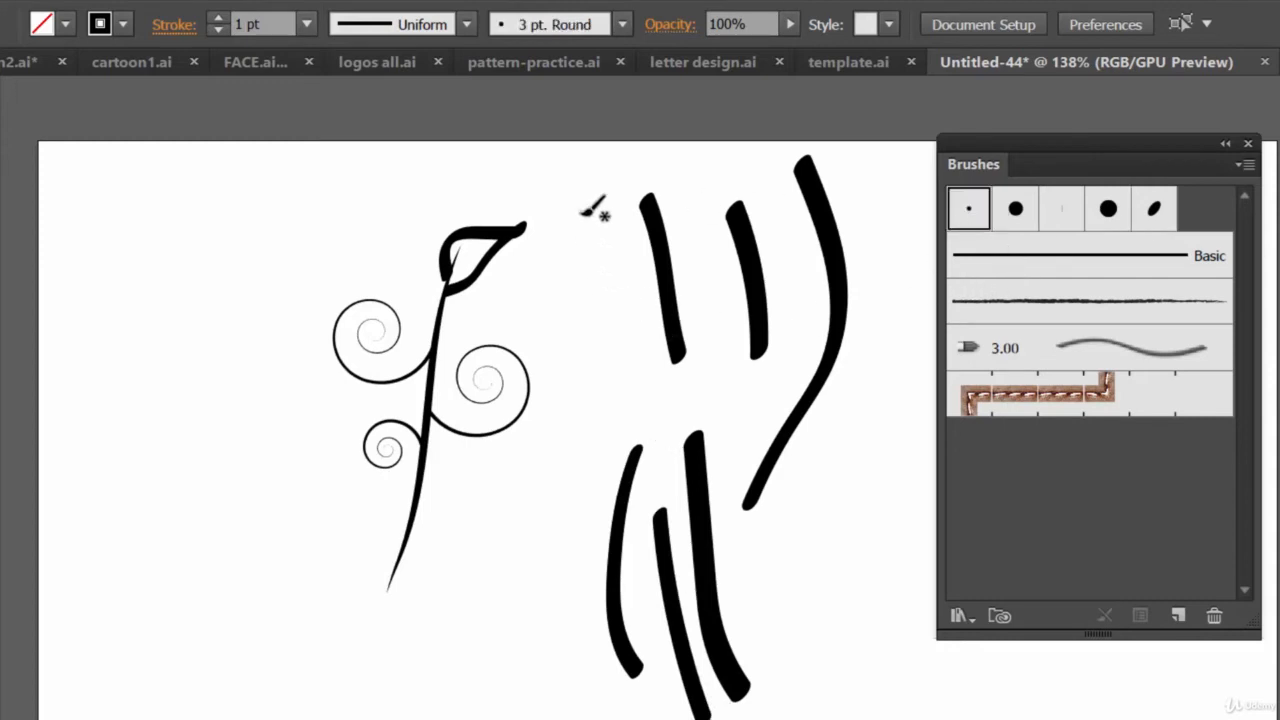
{"action": "left_click_drag", "start_coordinate": [578, 188], "coordinate": [612, 348]}
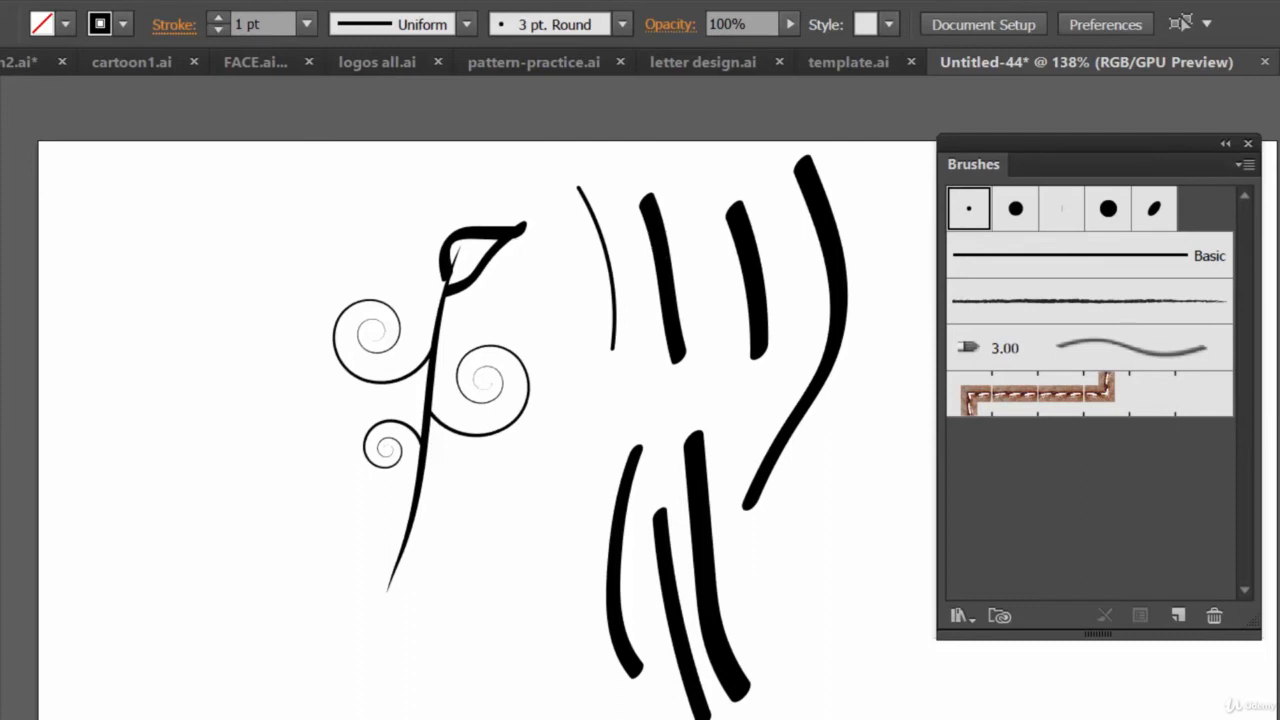
Step: Delete the leaf outline at the stem's tip, try repainting it with the calligraphic and 3 pt. Round brushes, and undo both attempts
{"action": "left_click", "coordinate": [506, 238]}
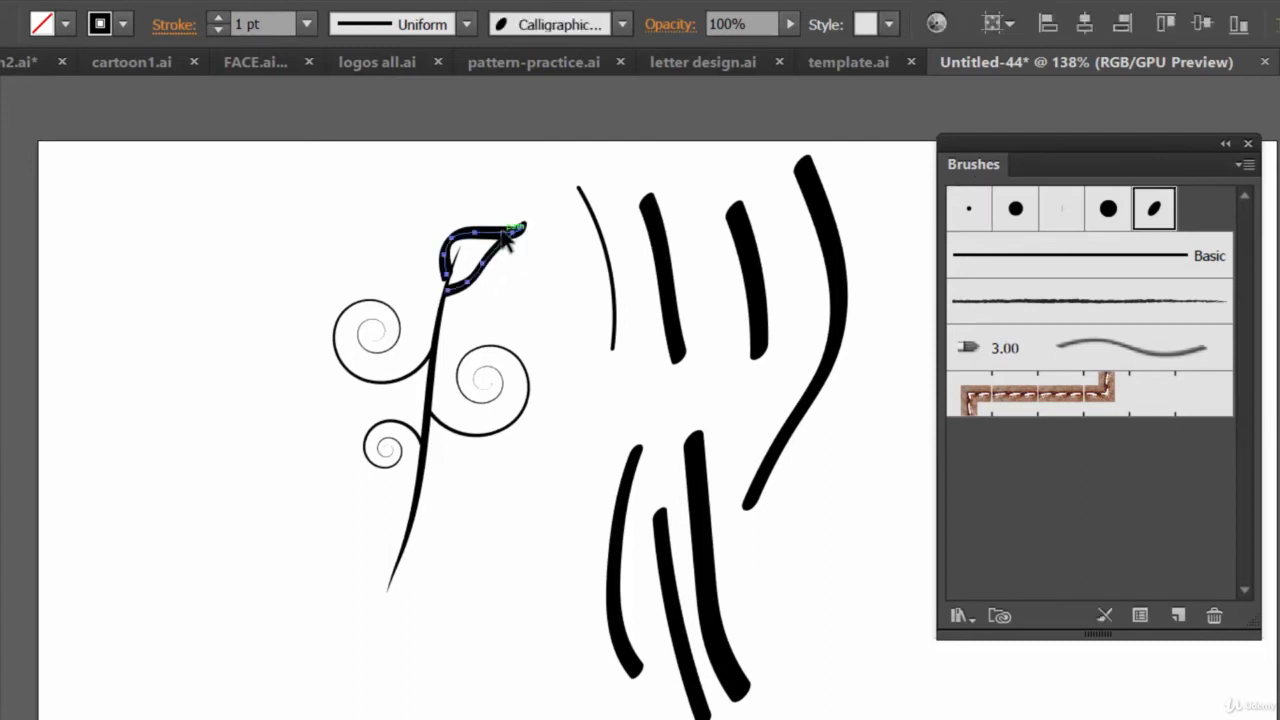
{"action": "key", "text": "Delete"}
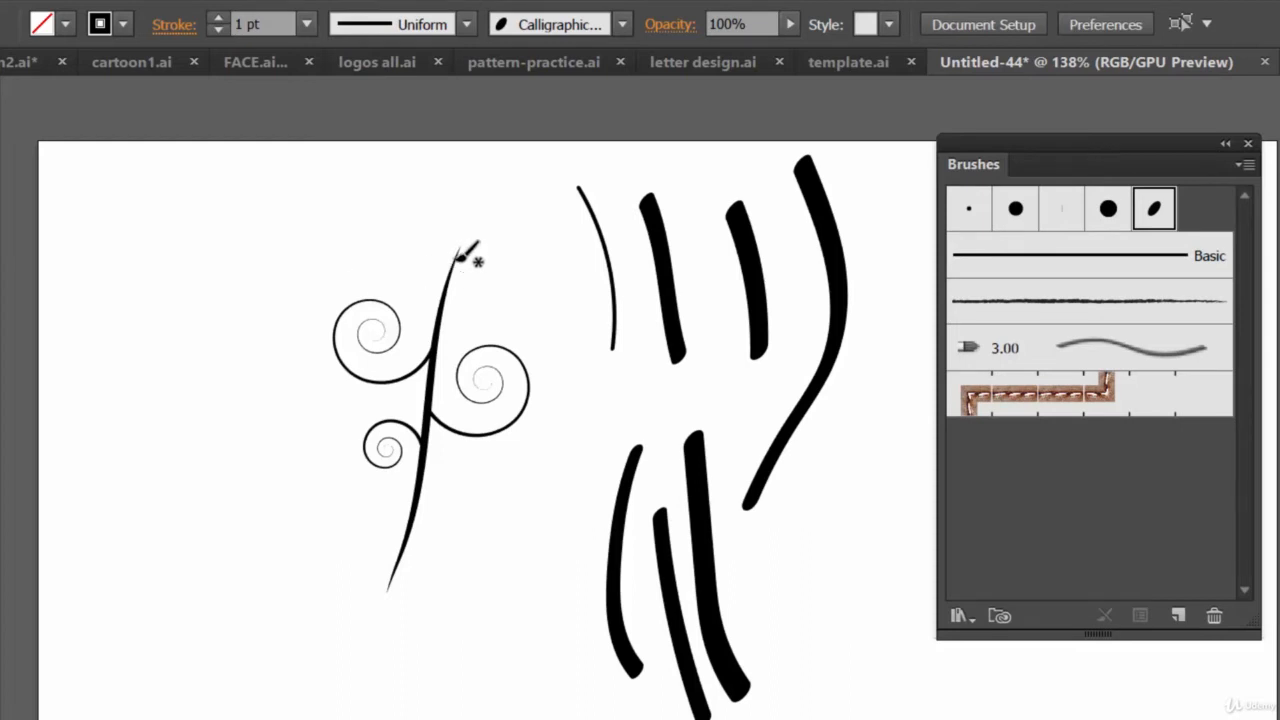
{"action": "left_click_drag", "start_coordinate": [452, 260], "coordinate": [513, 226]}
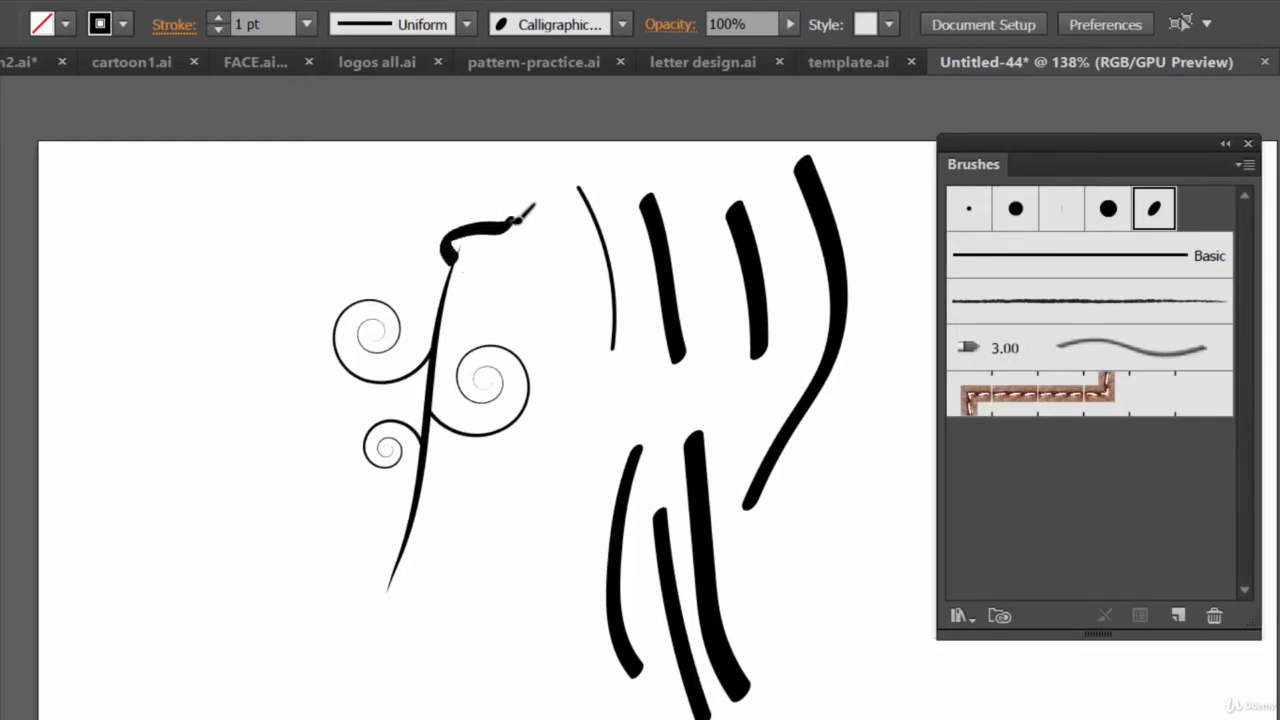
{"action": "key", "text": "ctrl+z"}
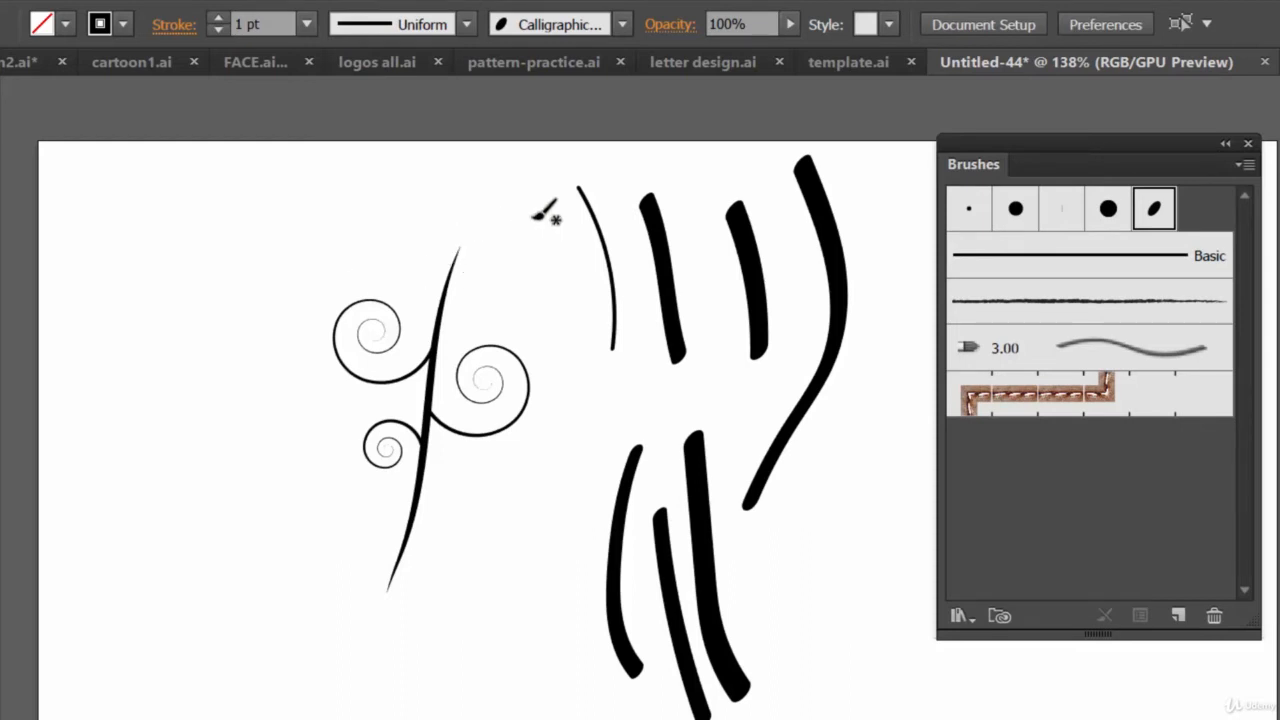
{"action": "left_click", "coordinate": [970, 212]}
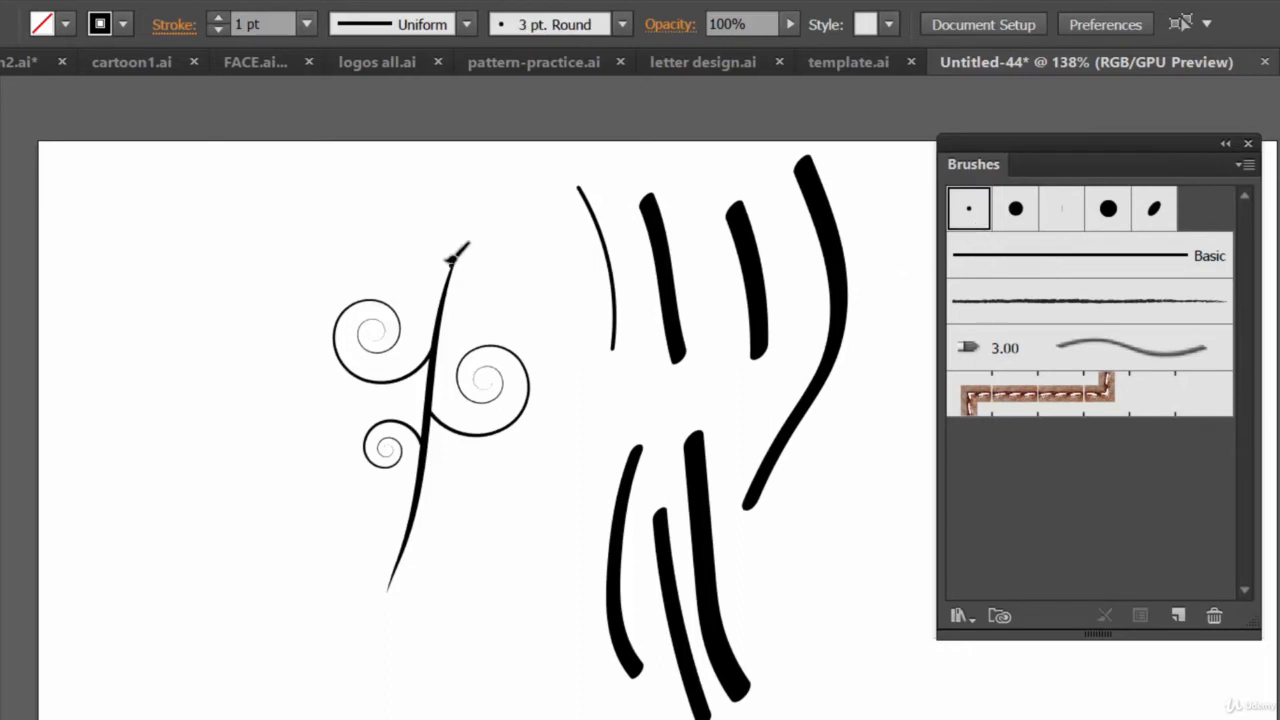
{"action": "left_click_drag", "start_coordinate": [450, 262], "coordinate": [515, 224]}
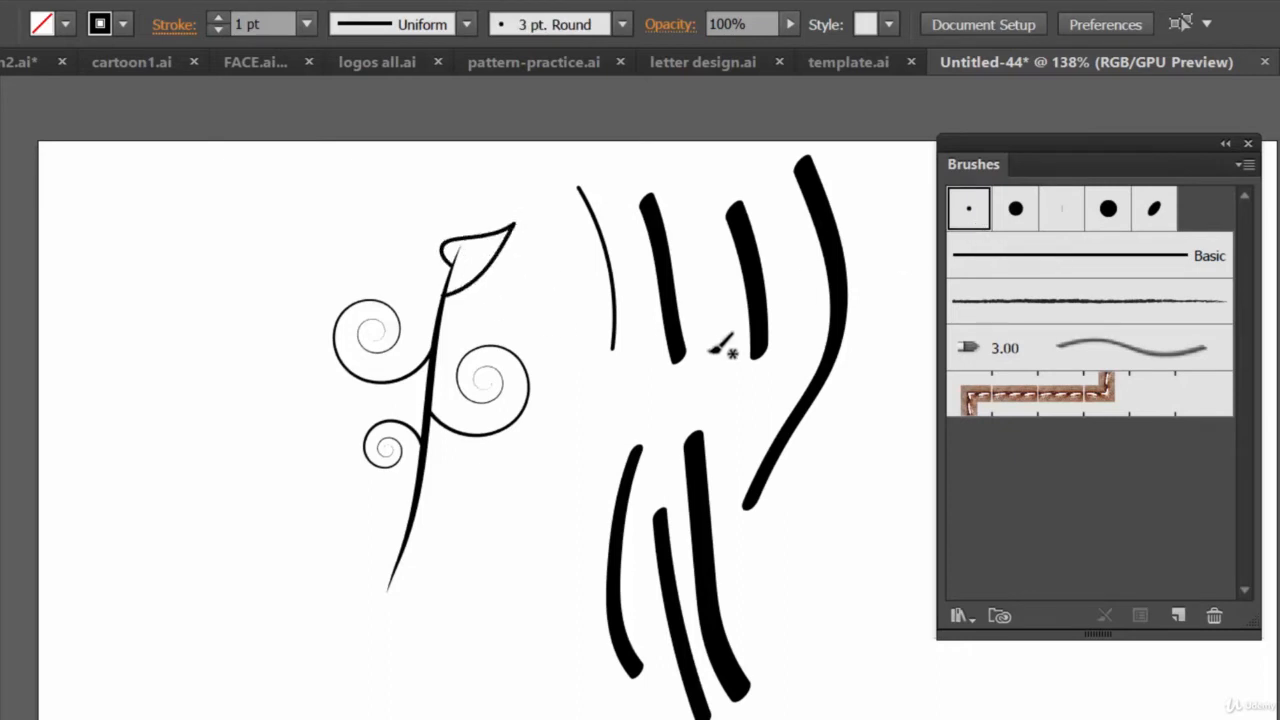
{"action": "key", "text": "ctrl+z"}
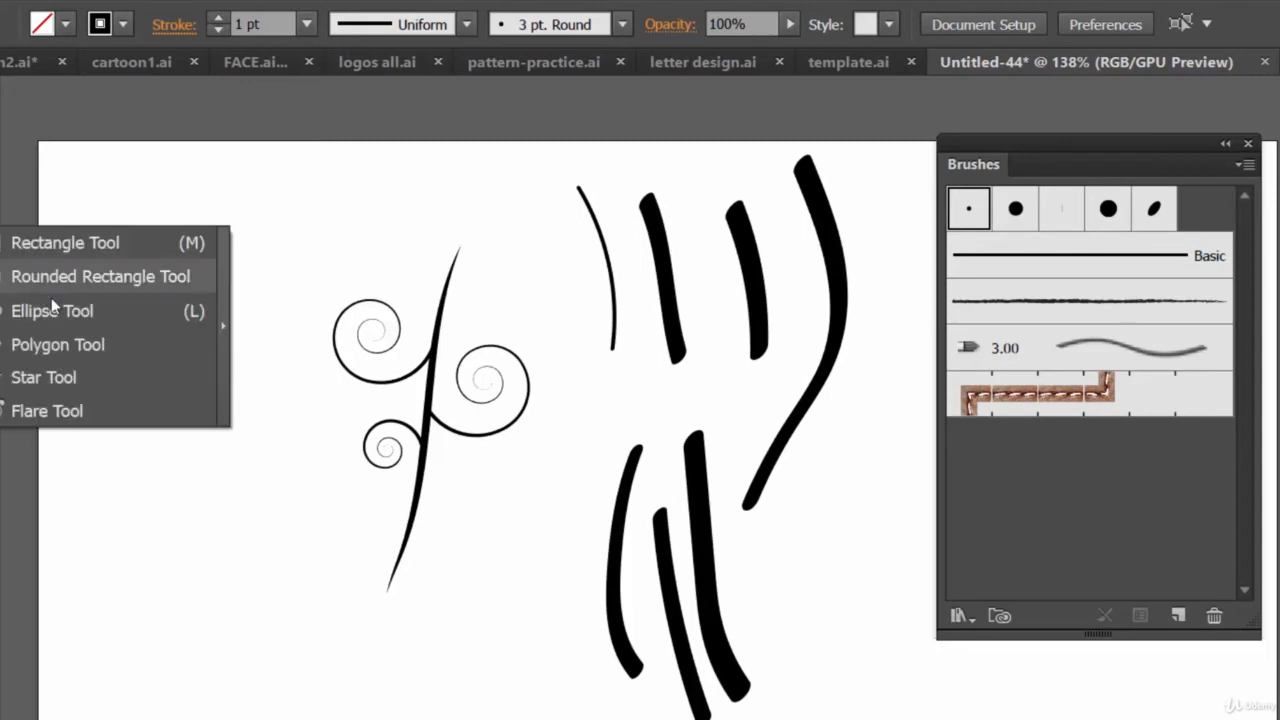
Step: Draw a tall narrow ellipse just right of the stem's tip with the Ellipse tool and fill it with bright green
{"action": "left_click", "coordinate": [52, 307]}
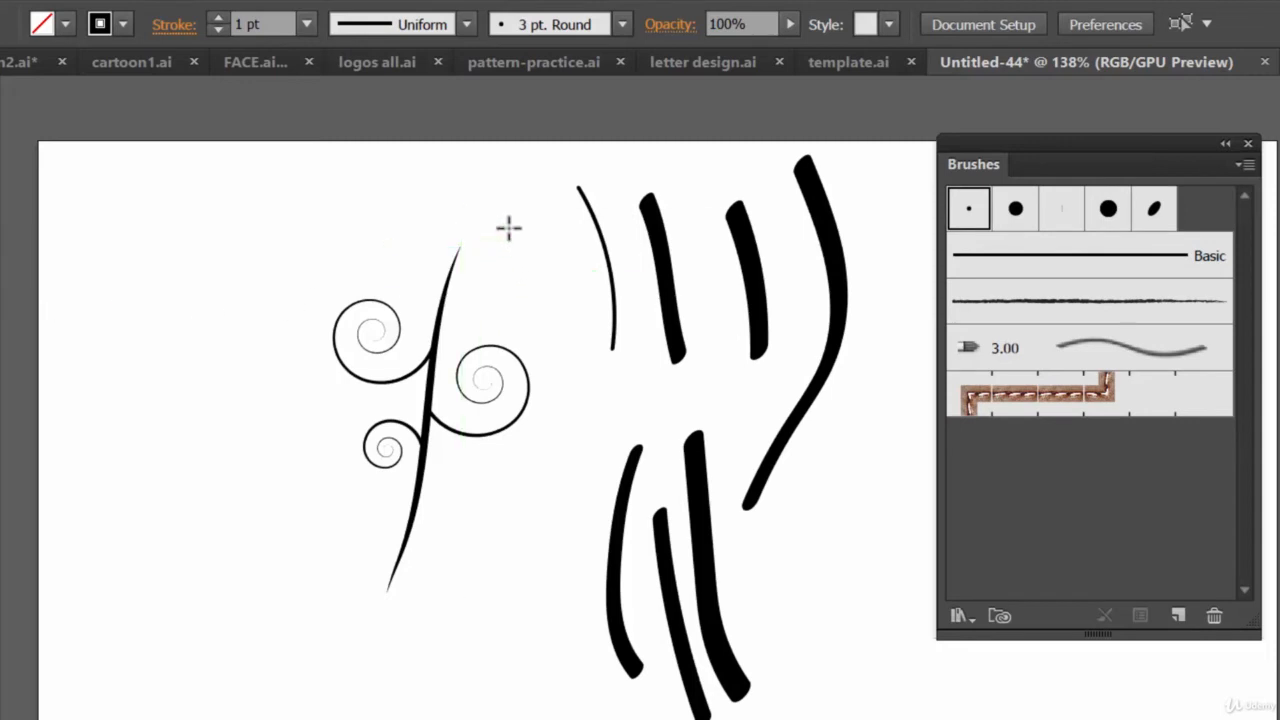
{"action": "left_click_drag", "start_coordinate": [502, 200], "coordinate": [568, 303]}
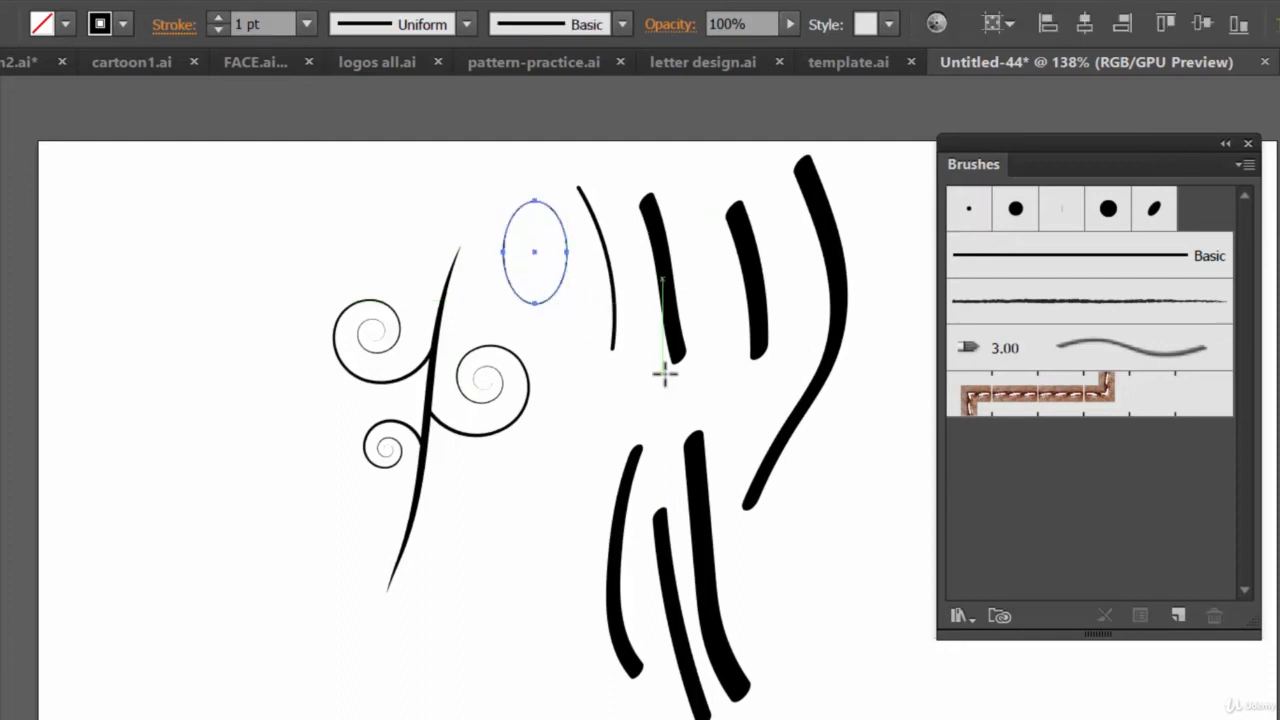
{"action": "left_click", "coordinate": [66, 25]}
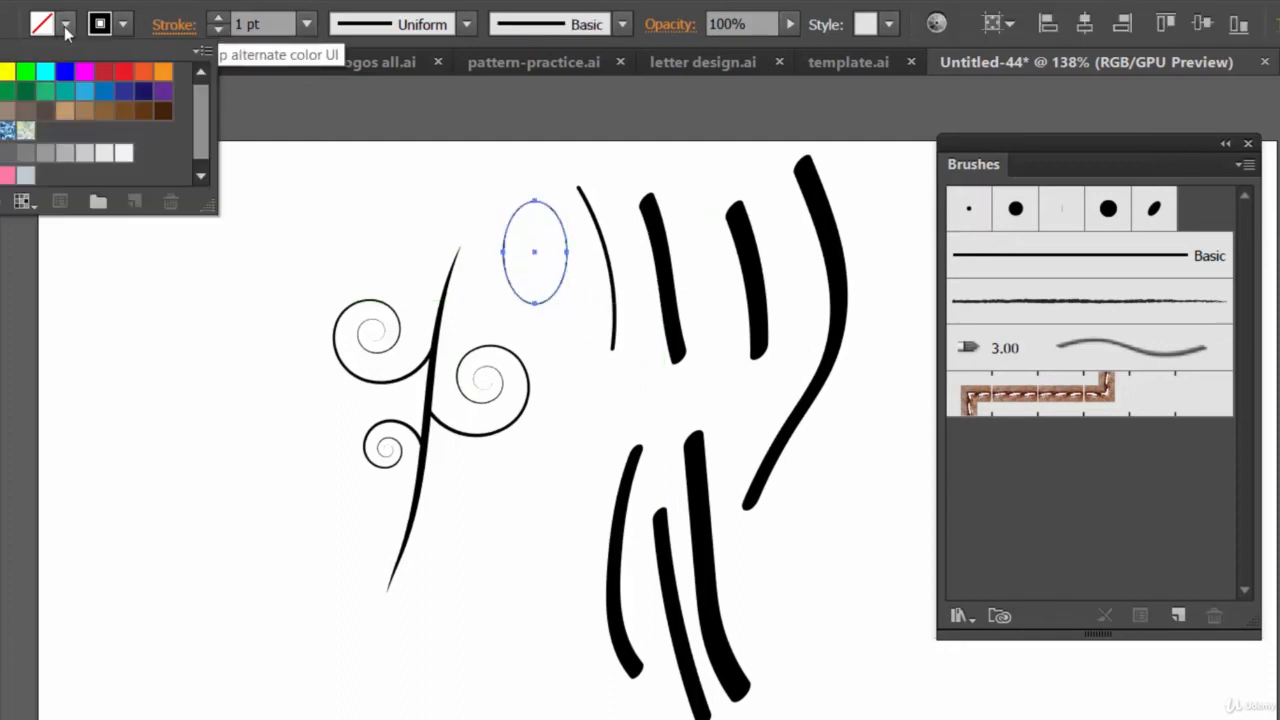
{"action": "left_click", "coordinate": [27, 75]}
{"action": "key", "text": "Escape"}
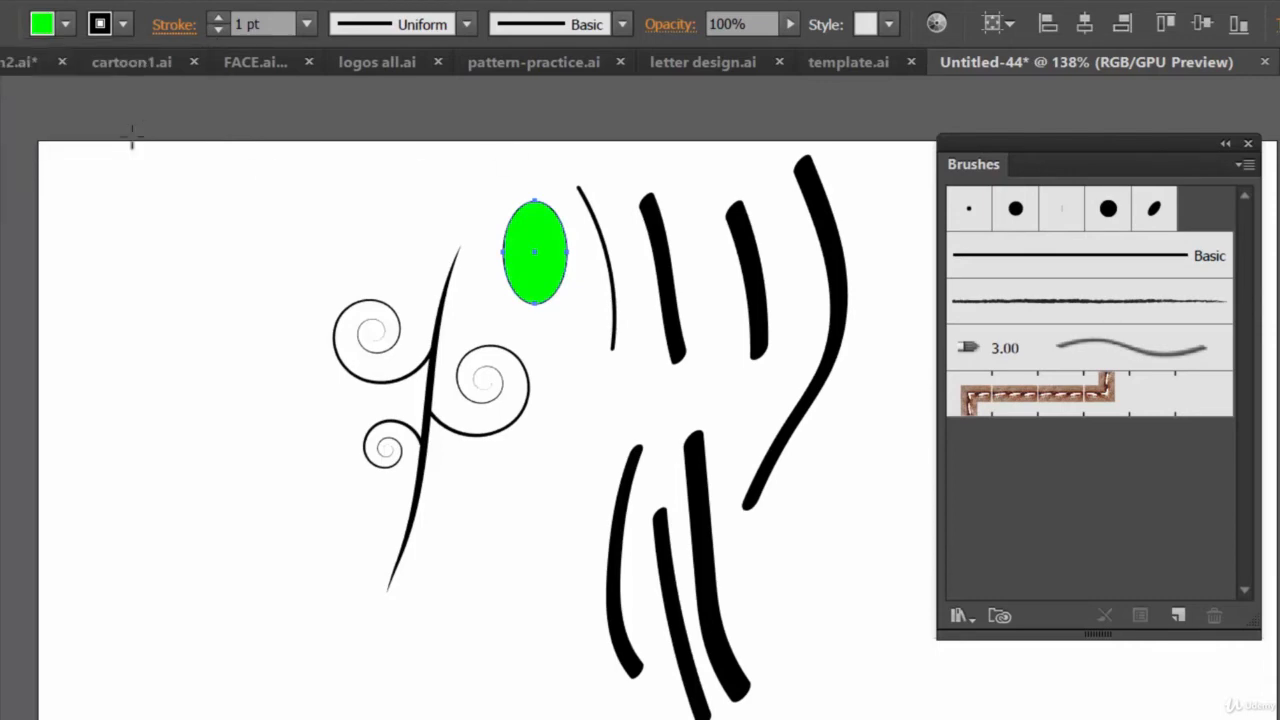
Step: Convert the green ellipse's top anchor point to a corner and nudge it upward in three large increments to form a teardrop leaf
{"action": "left_click", "coordinate": [13, 181]}
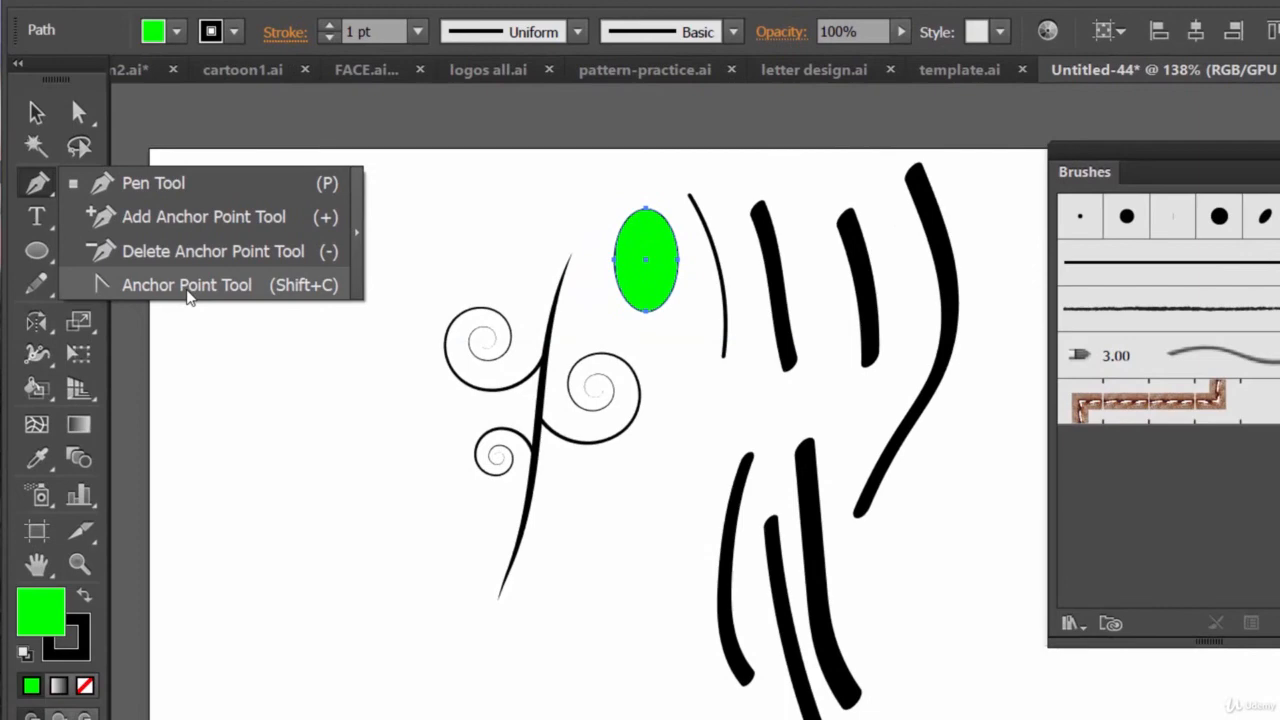
{"action": "left_click", "coordinate": [187, 285]}
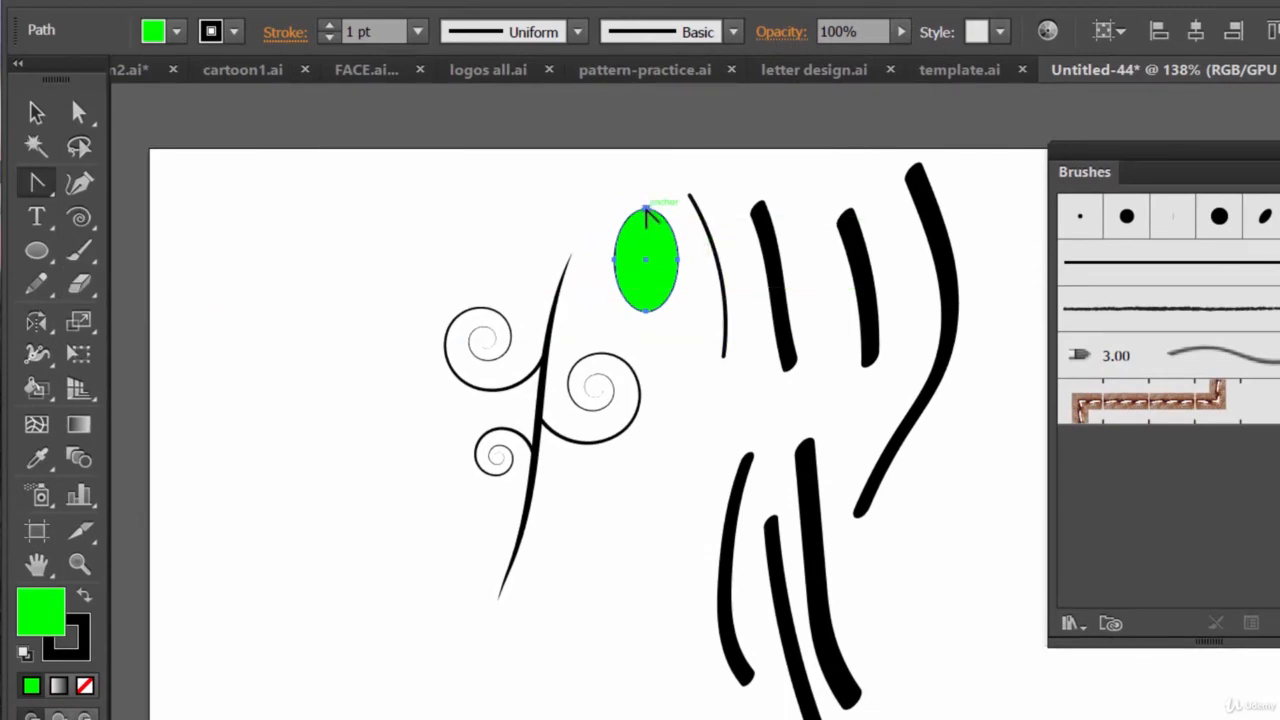
{"action": "left_click", "coordinate": [646, 210]}
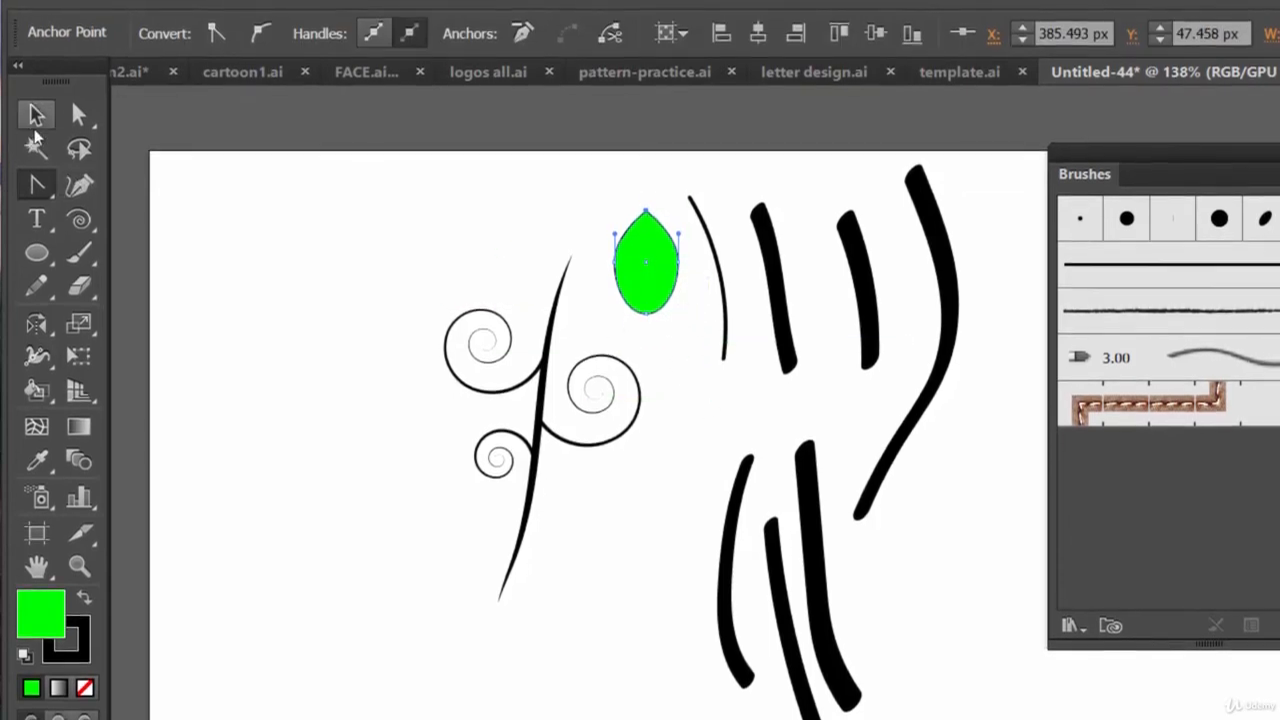
{"action": "left_click", "coordinate": [79, 116]}
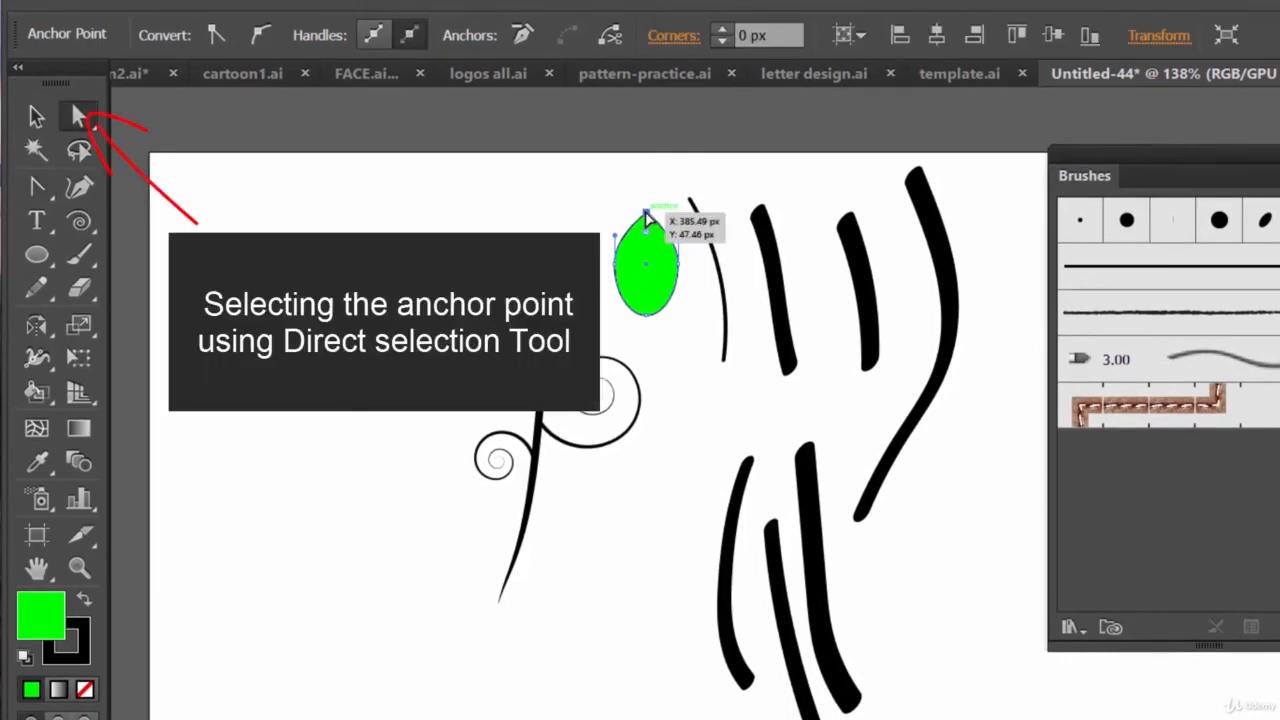
{"action": "key", "text": "shift+Up"}
{"action": "key", "text": "shift+Up"}
{"action": "key", "text": "shift+Up"}
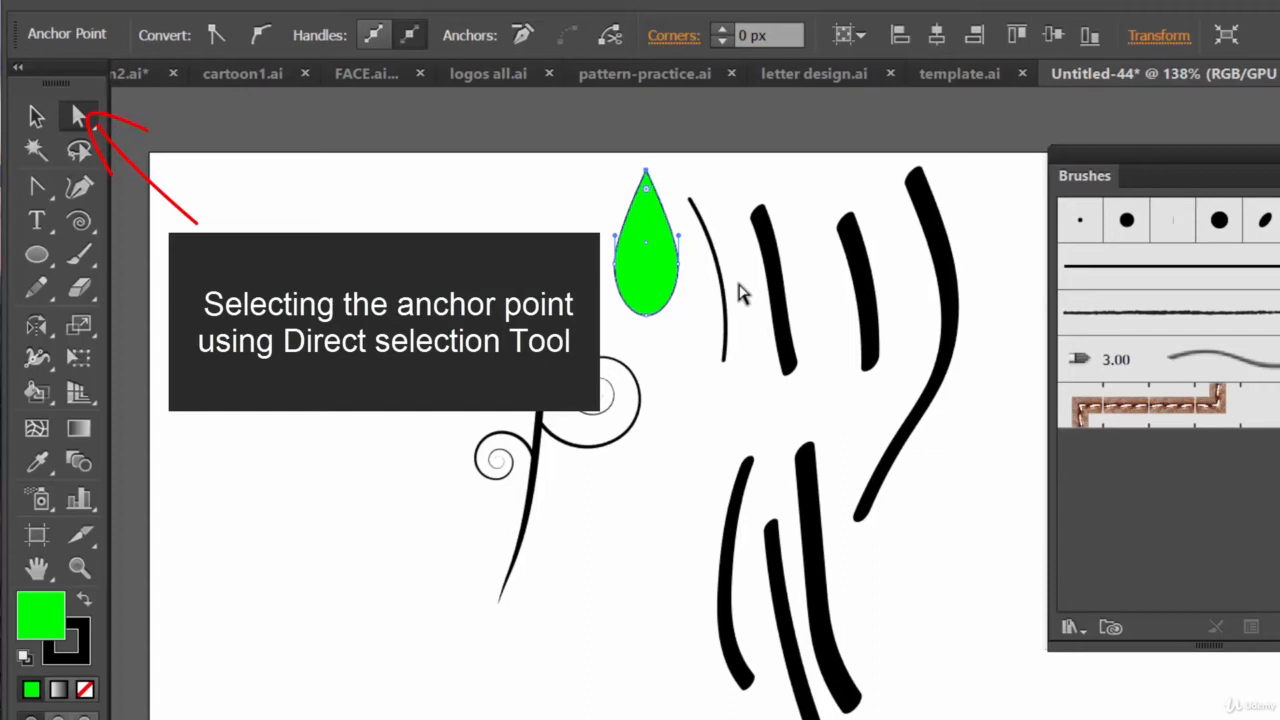
Step: Select the whole green teardrop leaf as an object and turn on the bounding box display
{"action": "left_click", "coordinate": [647, 316]}
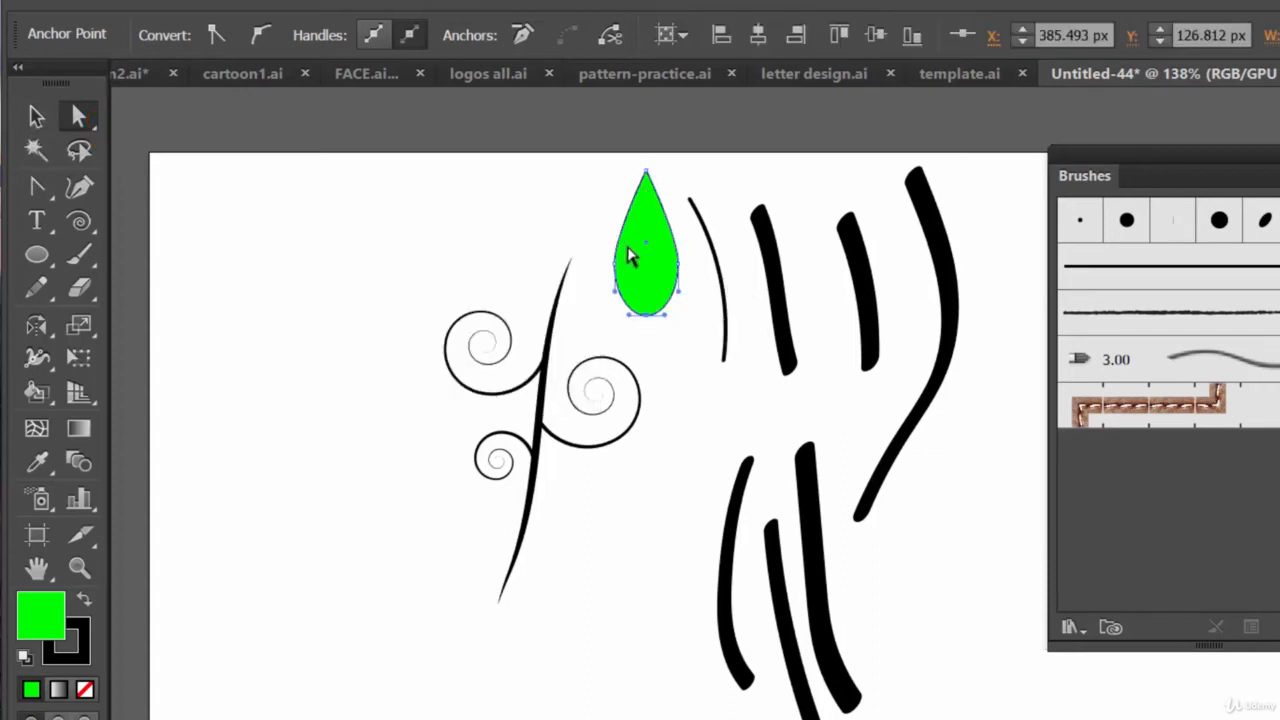
{"action": "left_click", "coordinate": [36, 117]}
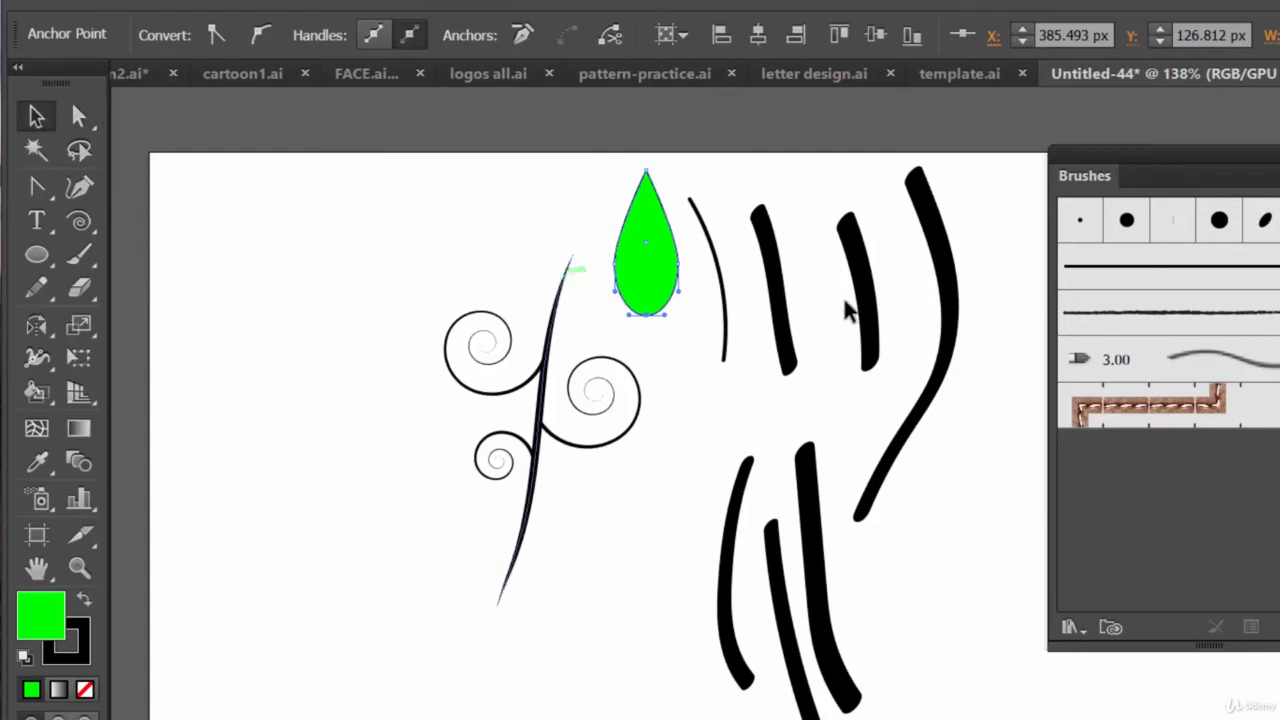
{"action": "left_click", "coordinate": [676, 250]}
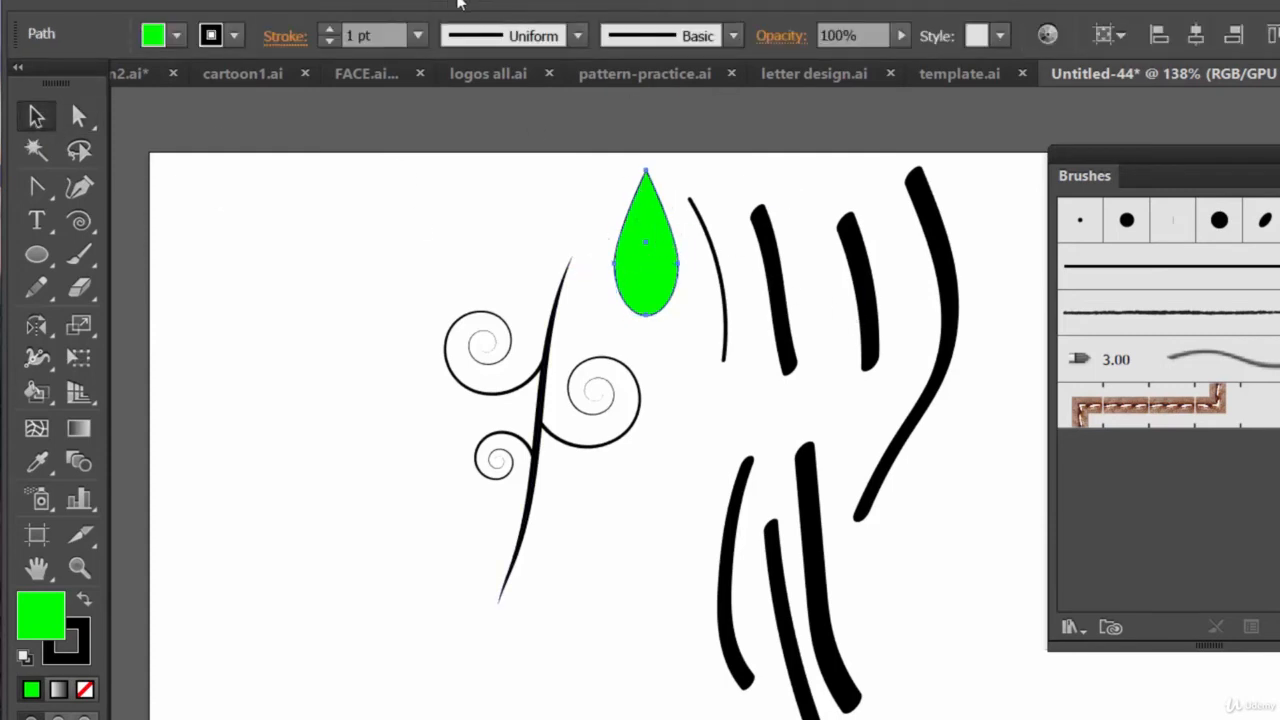
{"action": "left_click", "coordinate": [459, 3]}
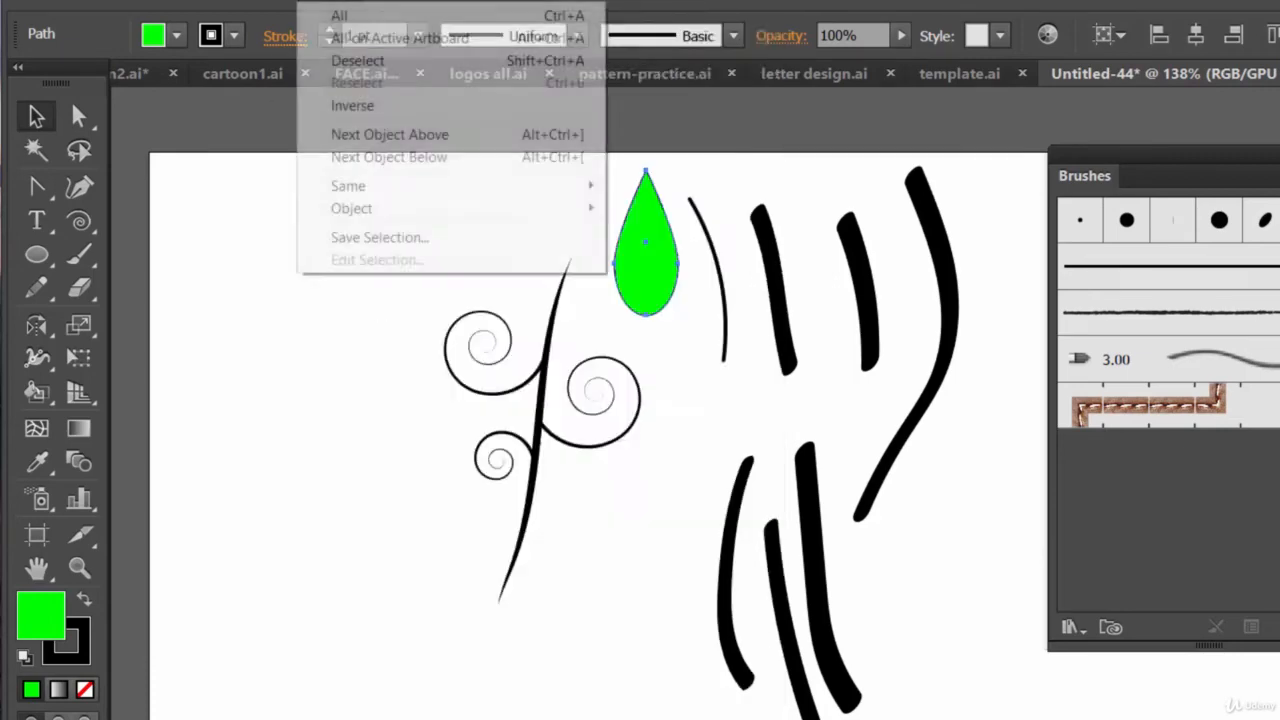
{"action": "left_click", "coordinate": [459, 5]}
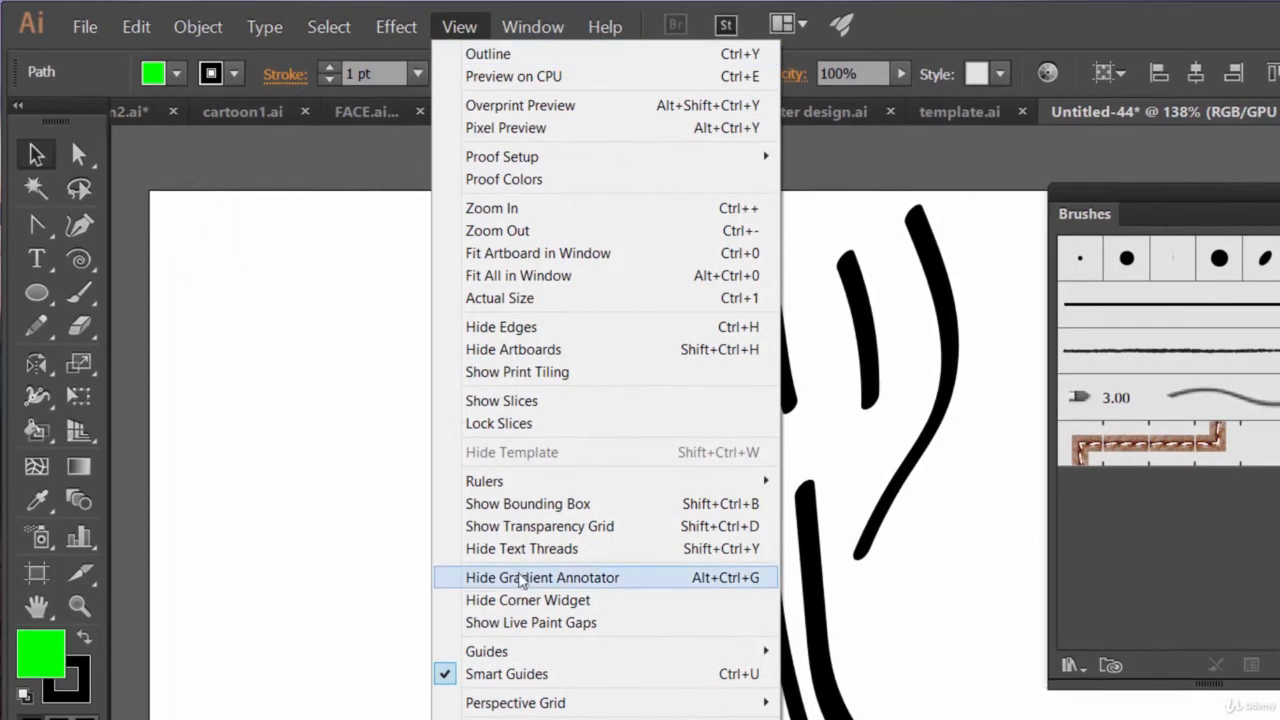
{"action": "left_click", "coordinate": [517, 504]}
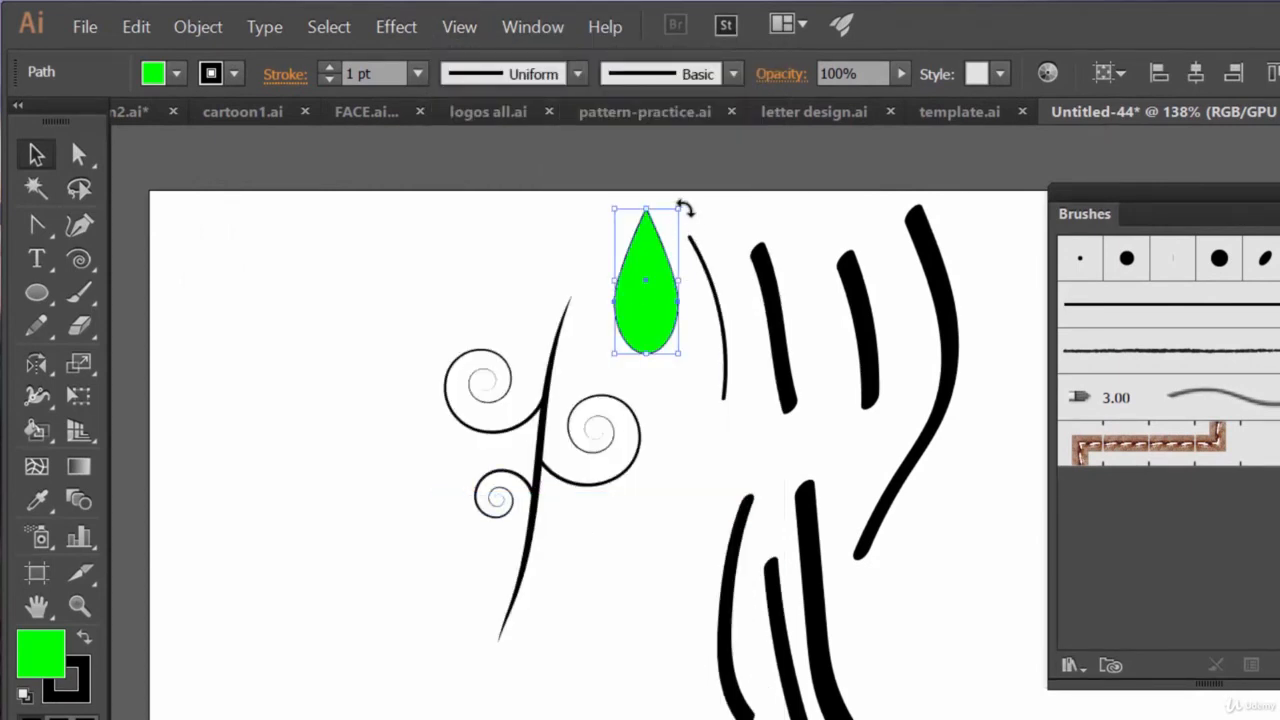
Step: Move the leaf to the right side of the lower stem and rotate it clockwise so its tip points diagonally up and outward
{"action": "left_click_drag", "start_coordinate": [683, 208], "coordinate": [608, 536]}
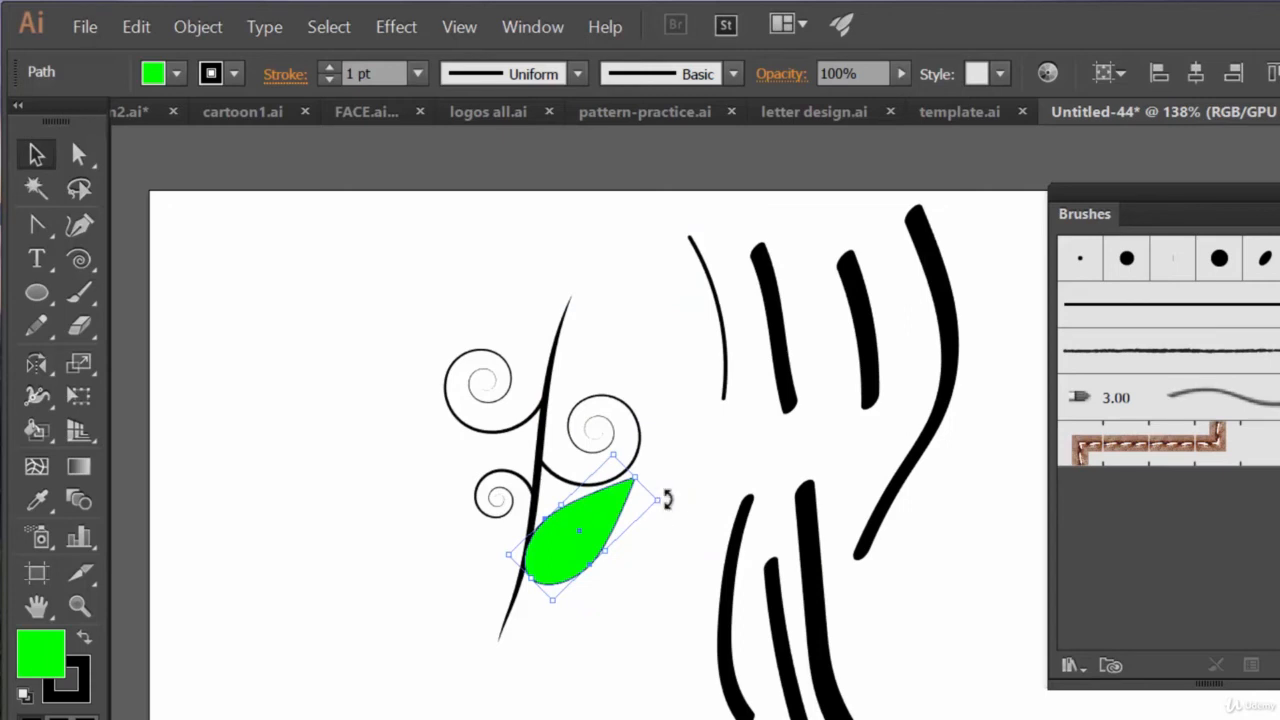
{"action": "left_click_drag", "start_coordinate": [663, 500], "coordinate": [682, 518]}
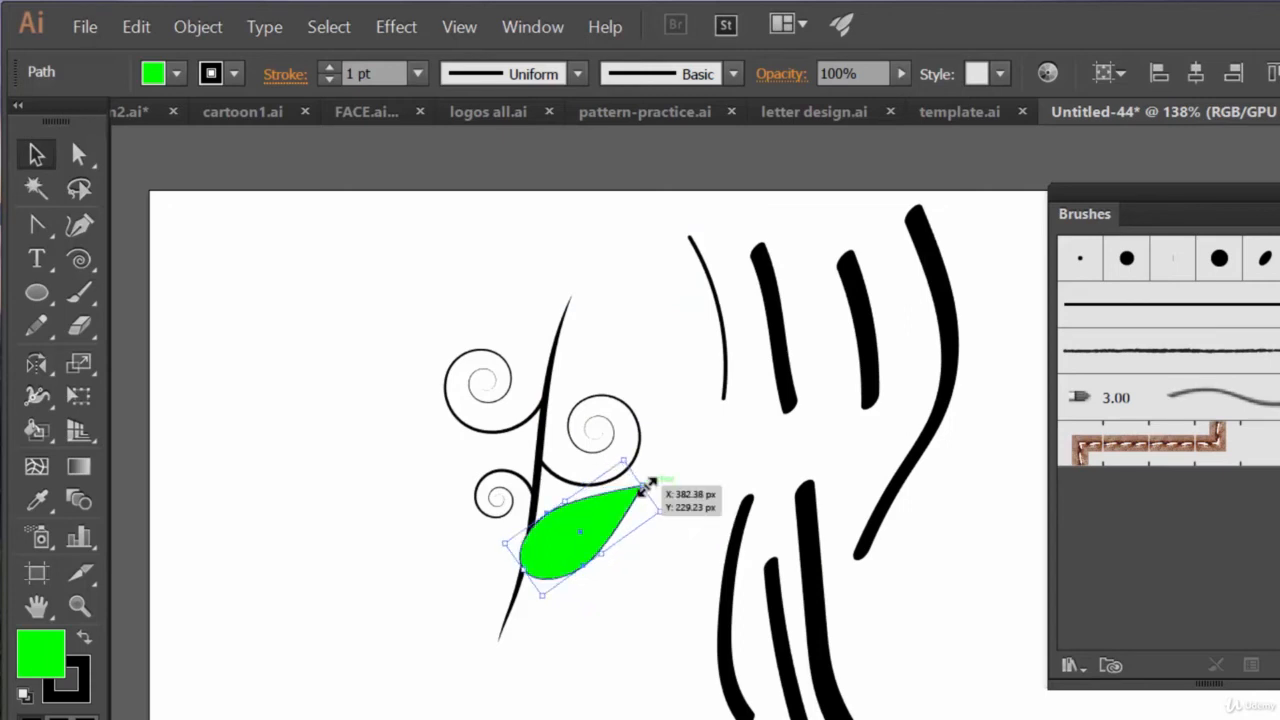
{"action": "left_click", "coordinate": [630, 507]}
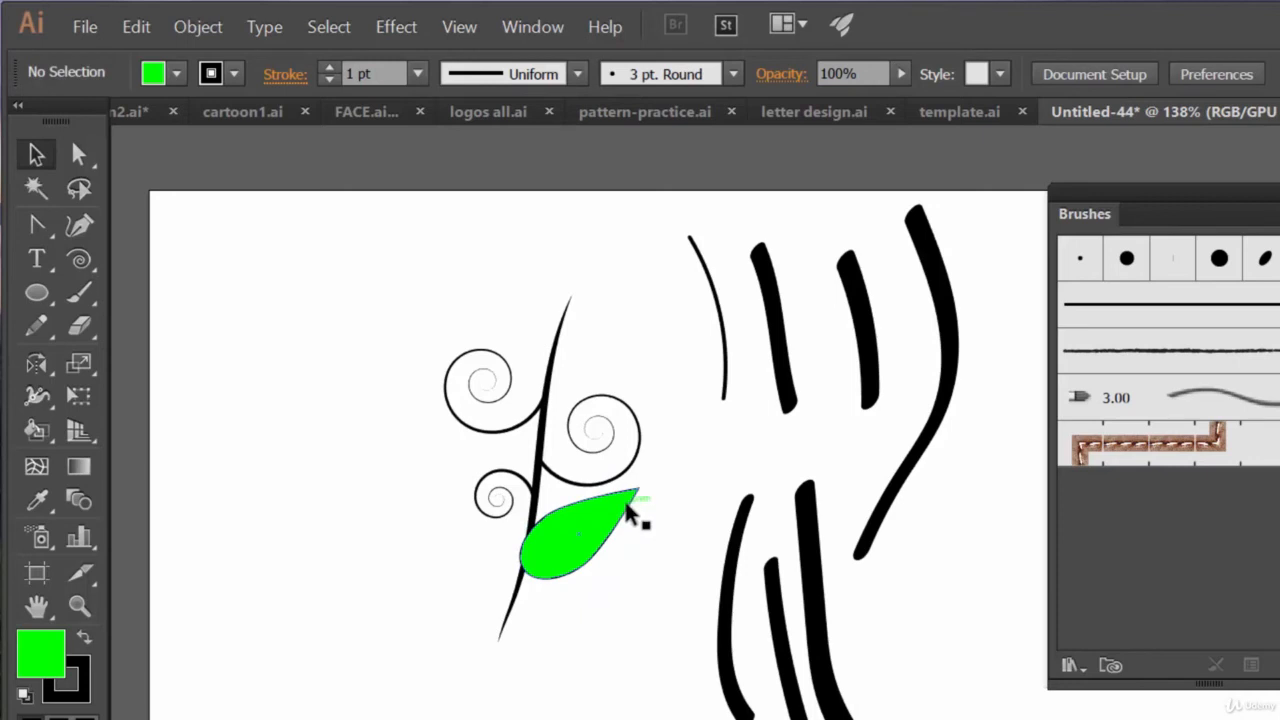
Step: Scale the leaf on the stem down proportionally toward its lower rounded end
{"action": "left_click", "coordinate": [628, 507]}
{"action": "key", "text": "ctrl+plus"}
{"action": "key", "text": "ctrl+plus"}
{"action": "key", "text": "ctrl+plus"}
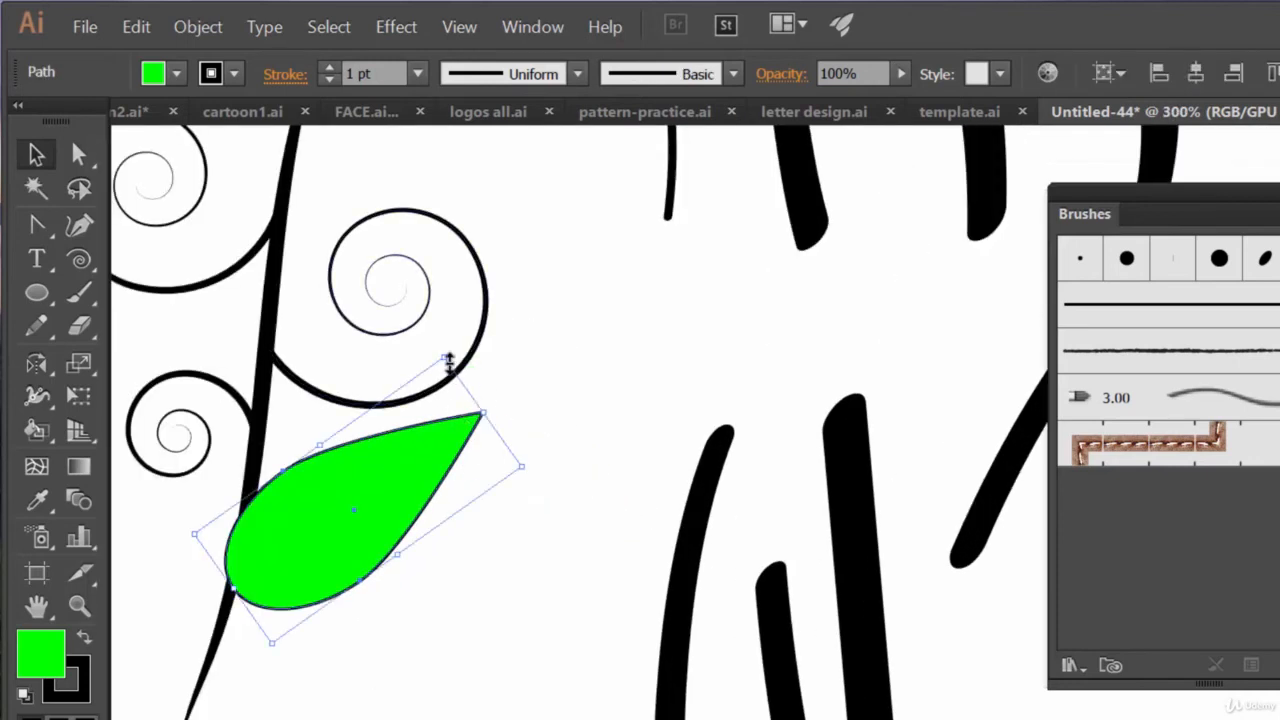
{"action": "left_click_drag", "start_coordinate": [447, 358], "coordinate": [440, 415]}
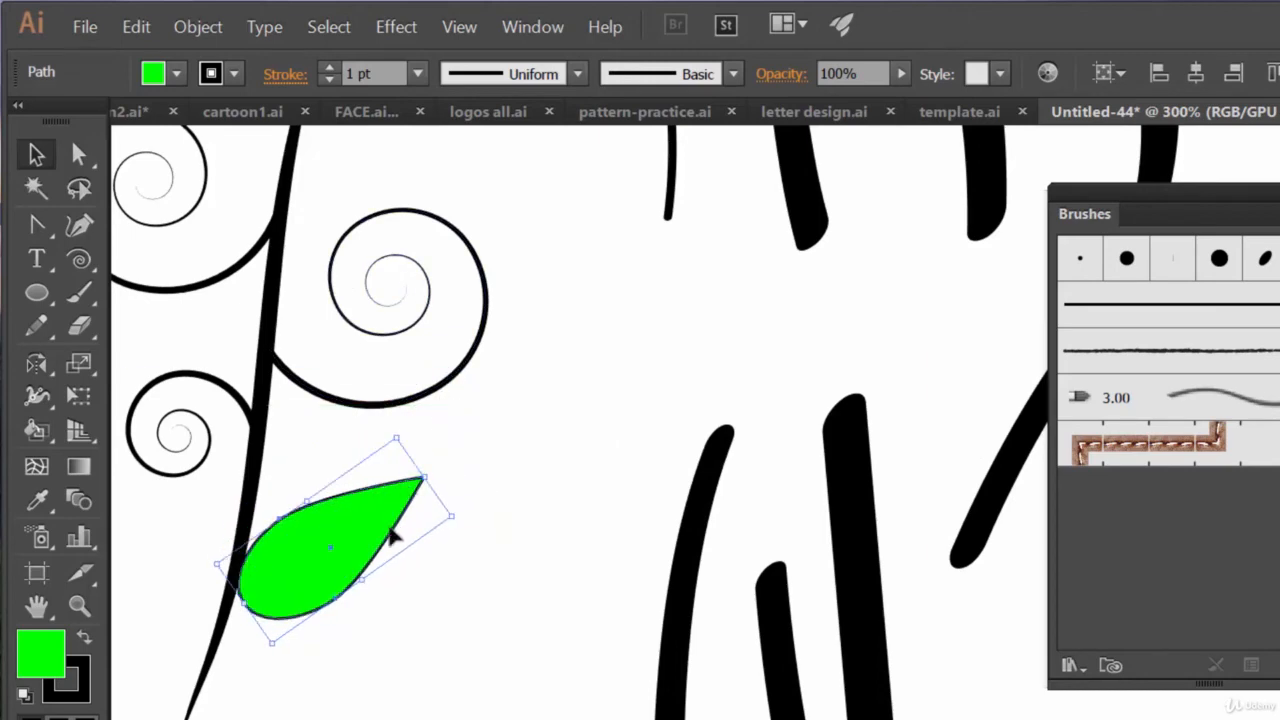
{"action": "left_click", "coordinate": [471, 543]}
Step: Rotate the leaf slightly further clockwise and reposition its rounded base against the right edge of the stem
{"action": "left_click", "coordinate": [395, 520]}
{"action": "left_click_drag", "start_coordinate": [457, 517], "coordinate": [466, 551]}
{"action": "left_click_drag", "start_coordinate": [362, 550], "coordinate": [373, 515]}
{"action": "left_click", "coordinate": [489, 604]}
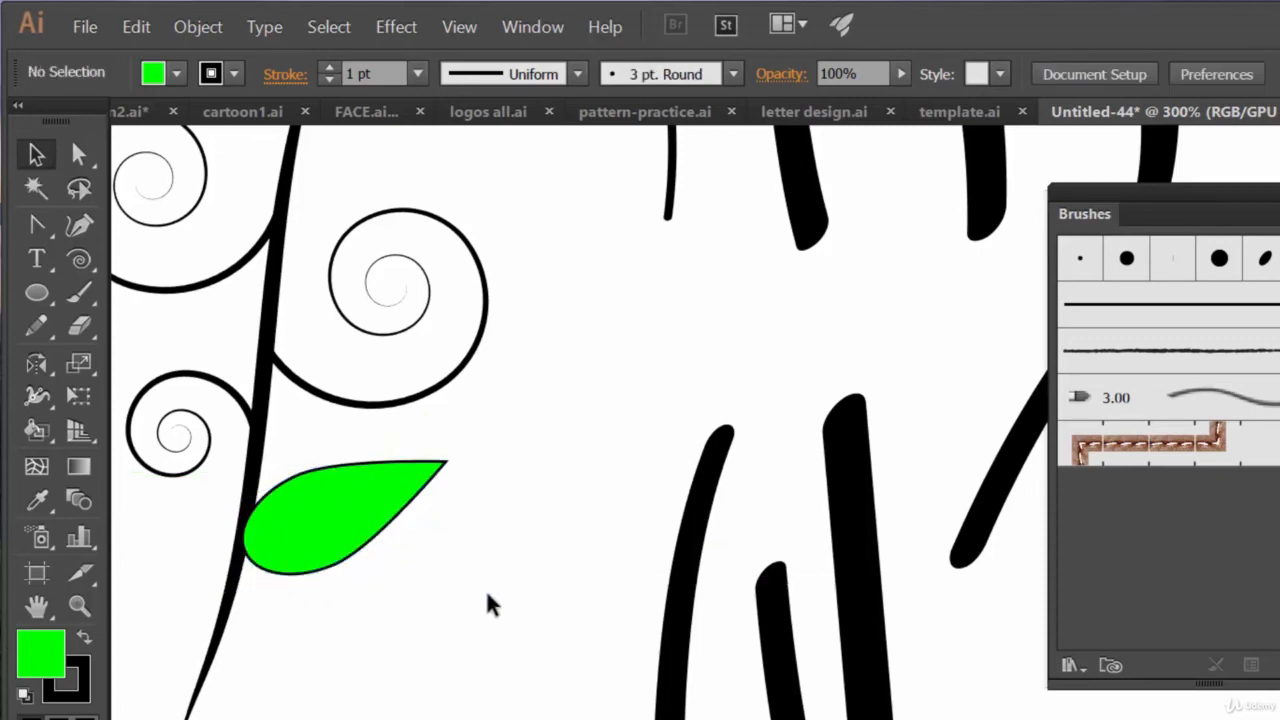
Step: Duplicate the leaf toward the left side of the stem and reflect the copy across the vertical axis
{"action": "left_click", "coordinate": [370, 545]}
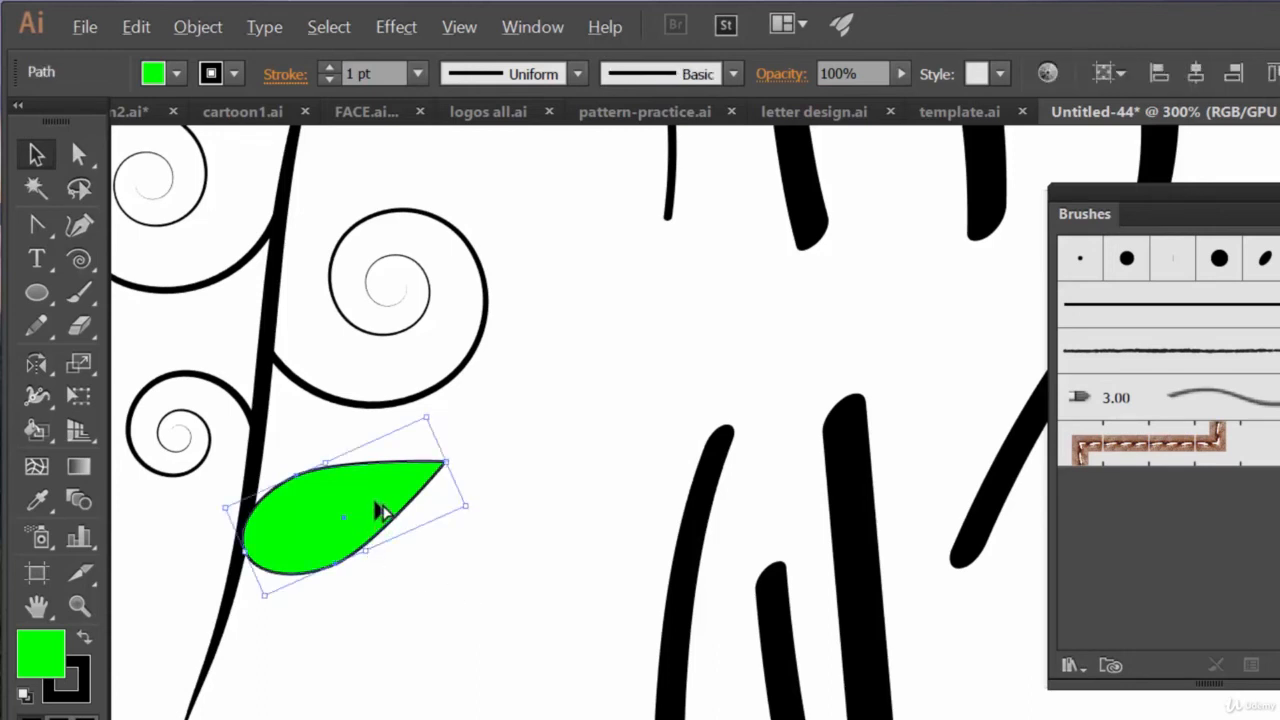
{"action": "left_click_drag", "start_coordinate": [378, 512], "coordinate": [251, 531]}
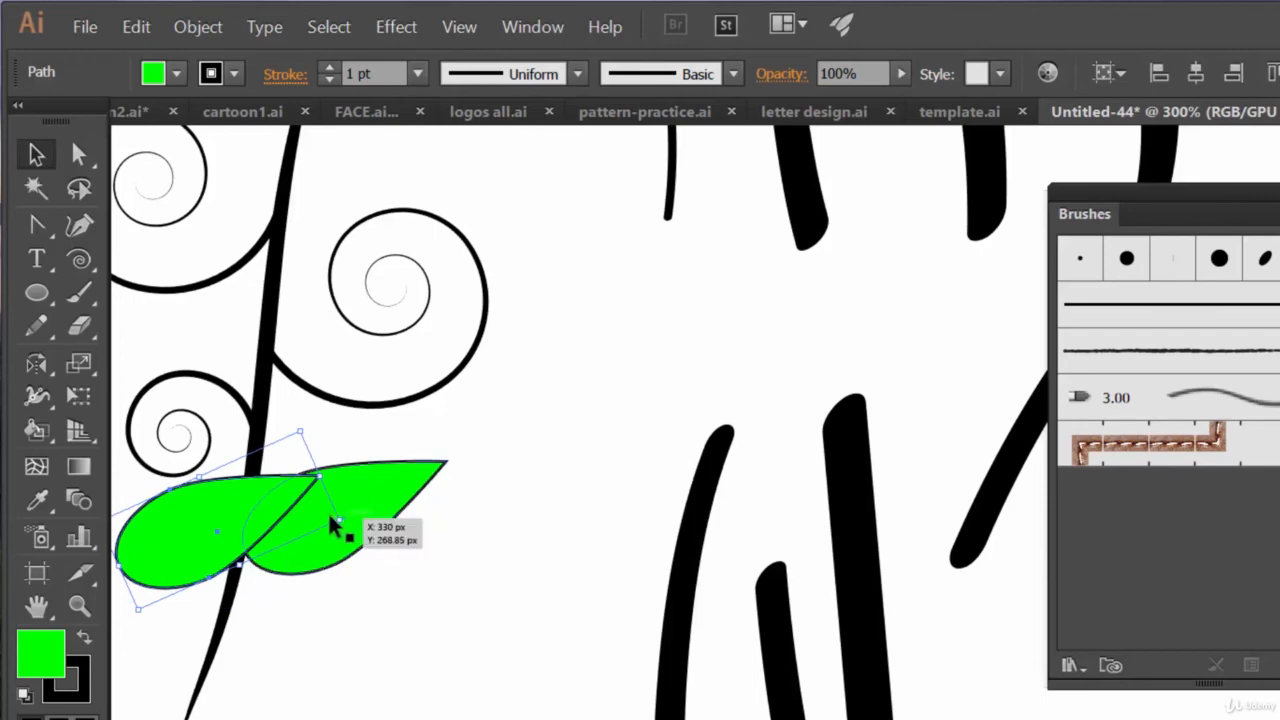
{"action": "right_click", "coordinate": [238, 522]}
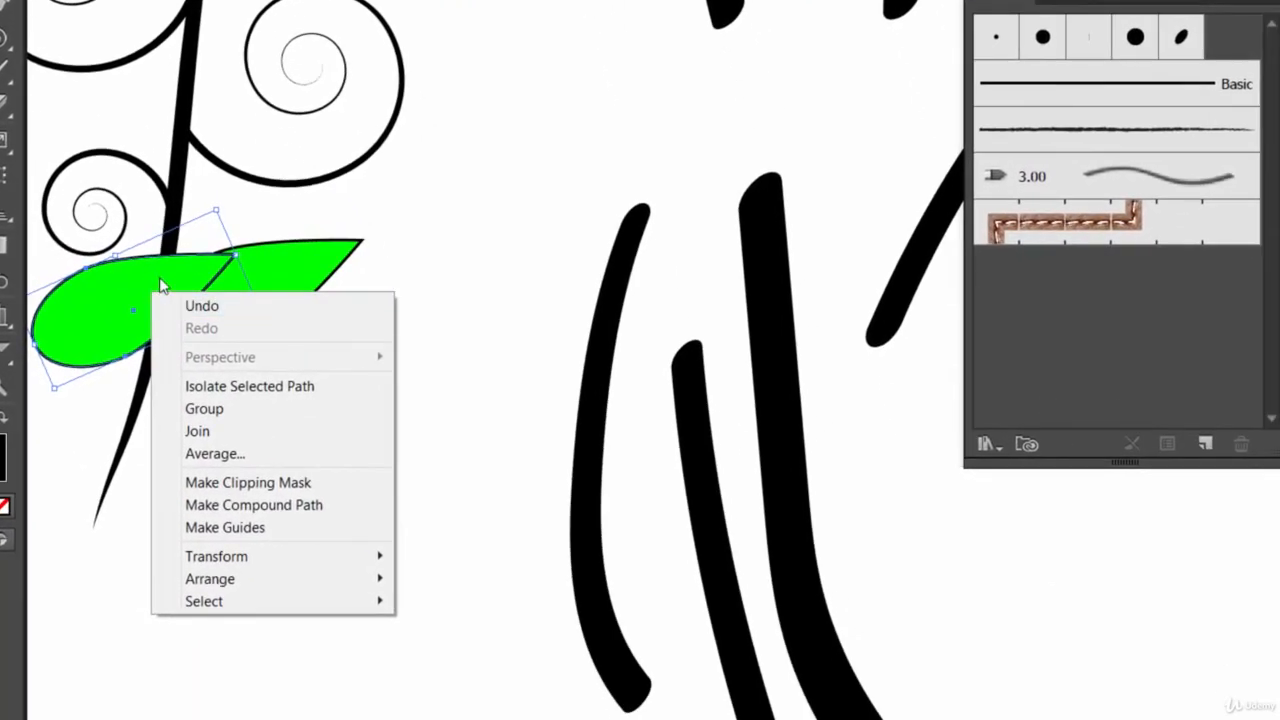
{"action": "mouse_move", "coordinate": [289, 560]}
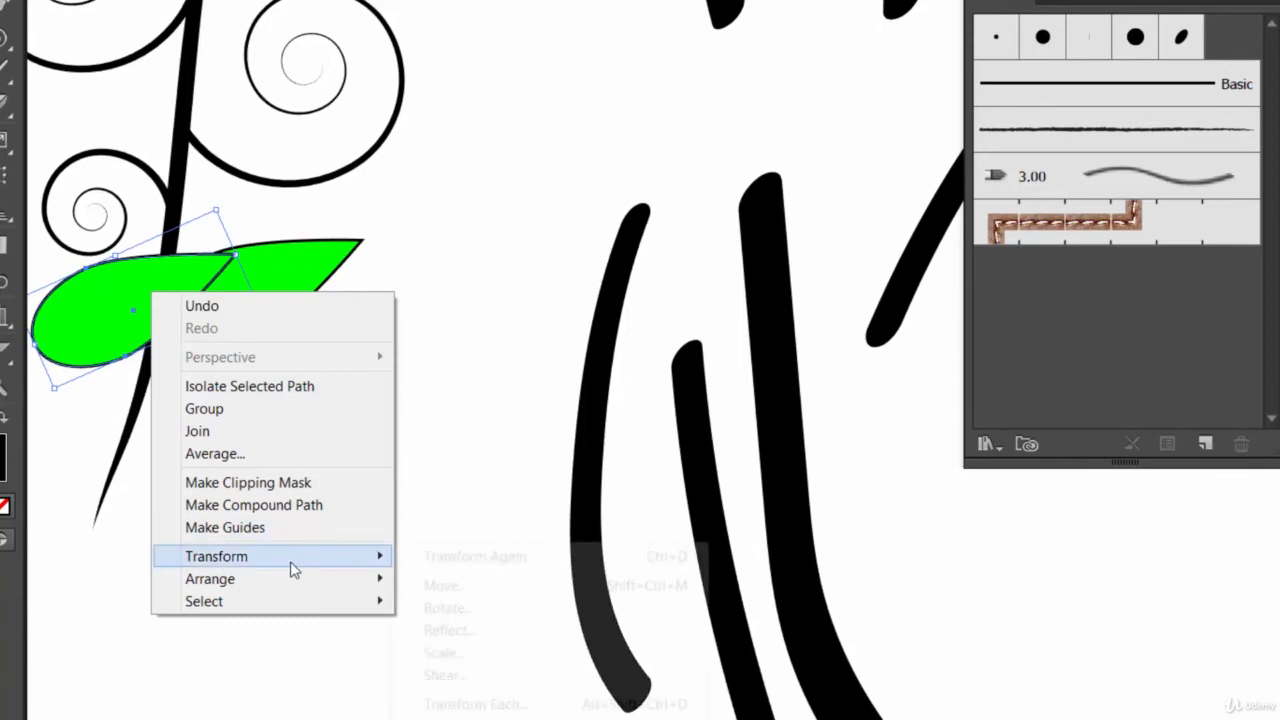
{"action": "left_click", "coordinate": [452, 630]}
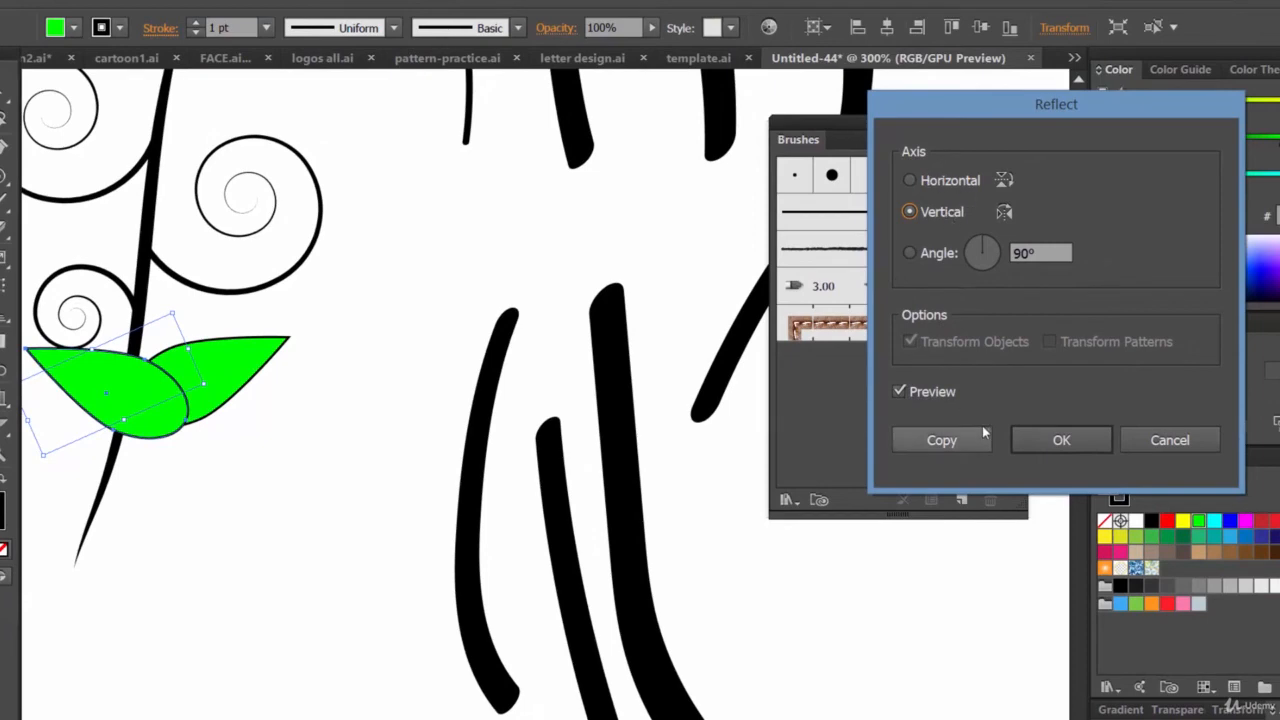
{"action": "left_click", "coordinate": [1060, 440]}
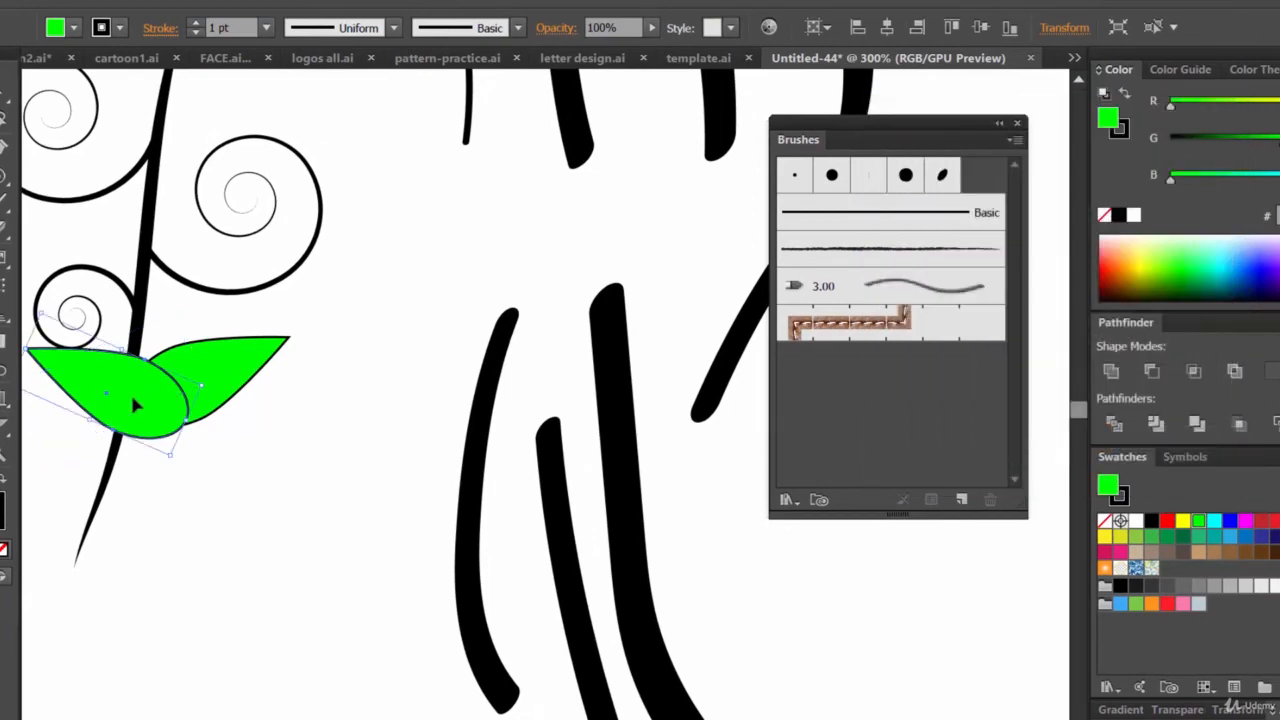
Step: Place the mirrored leaf against the stem's left side, slightly below the right leaf, and scale it down proportionally
{"action": "left_click_drag", "start_coordinate": [140, 401], "coordinate": [588, 487]}
{"action": "left_click_drag", "start_coordinate": [532, 442], "coordinate": [462, 512]}
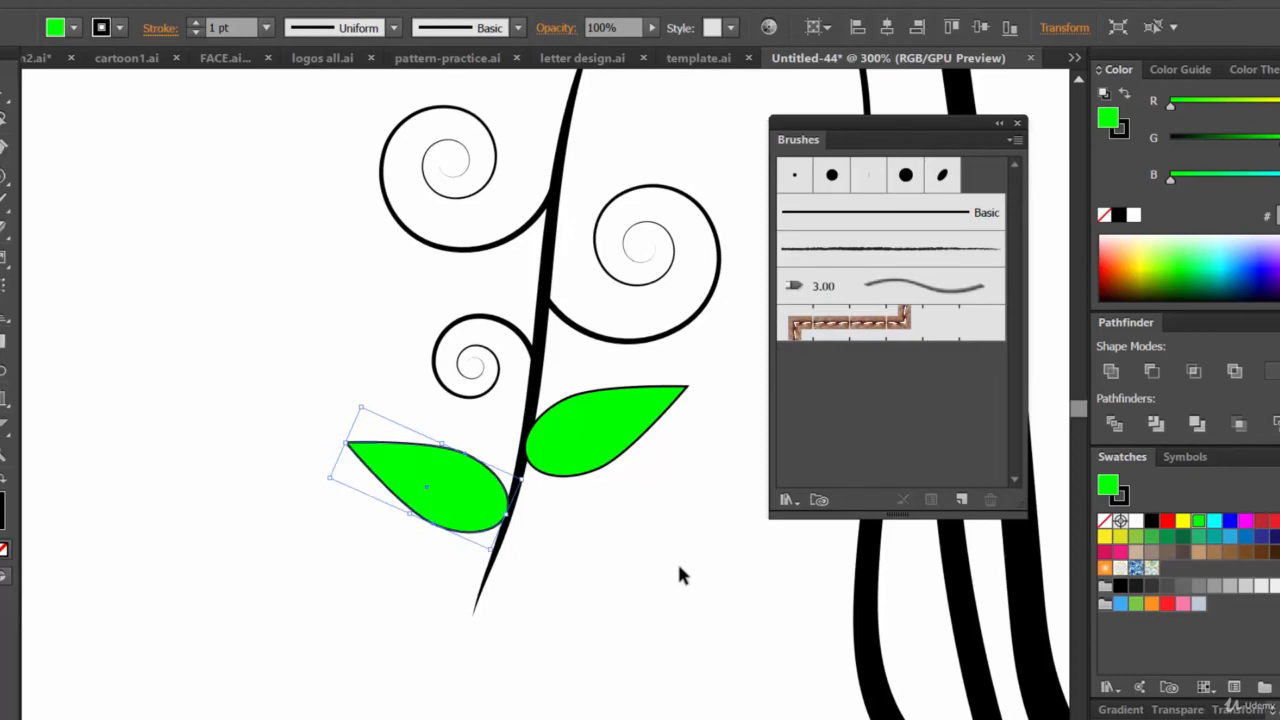
{"action": "key", "text": "ctrl+minus"}
{"action": "key", "text": "ctrl+minus"}
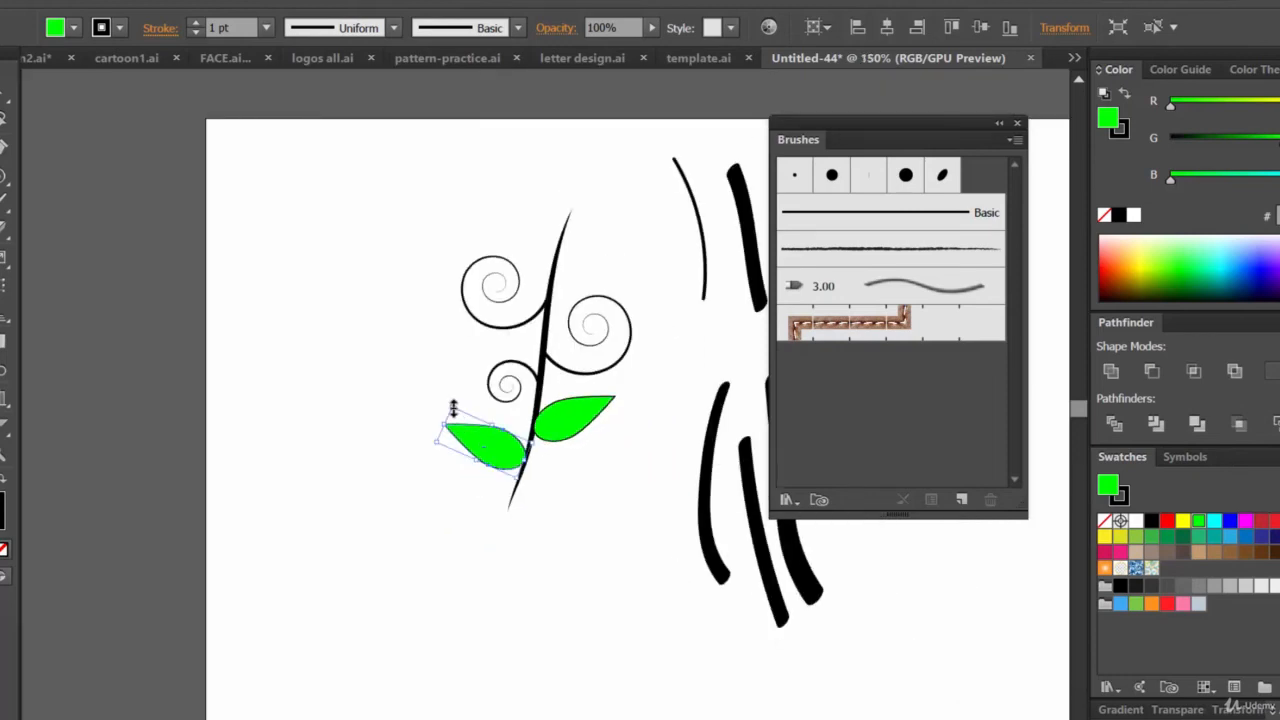
{"action": "left_click_drag", "start_coordinate": [453, 408], "coordinate": [466, 430]}
{"action": "left_click", "coordinate": [614, 550]}
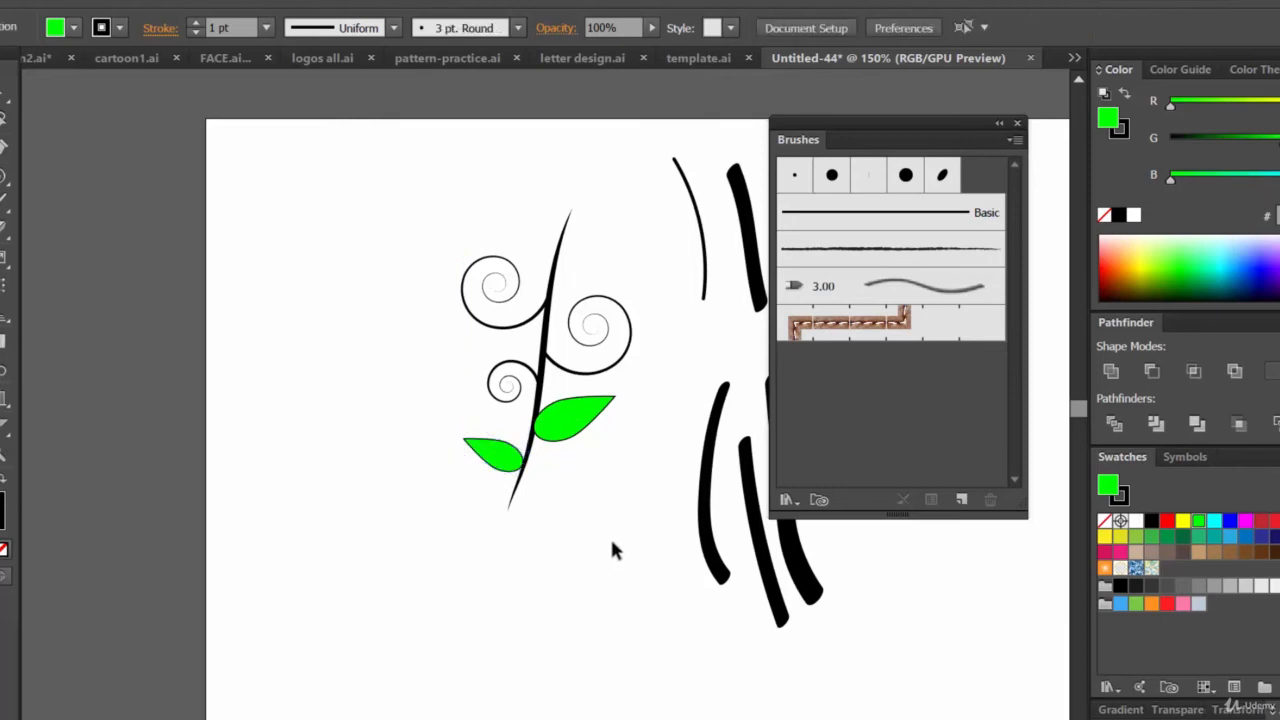
Step: Nudge the right leaf five increments down and two to the left so it overlaps the stem
{"action": "left_click", "coordinate": [578, 428]}
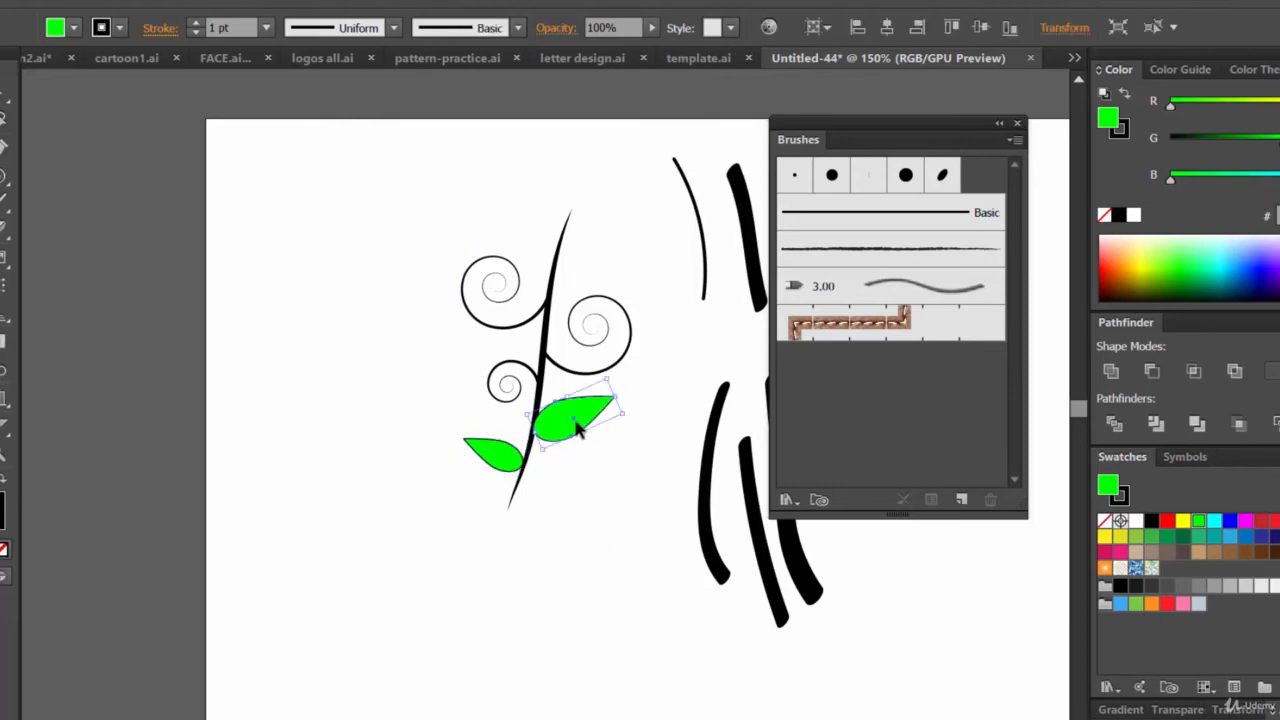
{"action": "key", "text": "Down"}
{"action": "key", "text": "Down"}
{"action": "key", "text": "Down"}
{"action": "key", "text": "Down"}
{"action": "key", "text": "Down"}
{"action": "key", "text": "Left"}
{"action": "key", "text": "Left"}
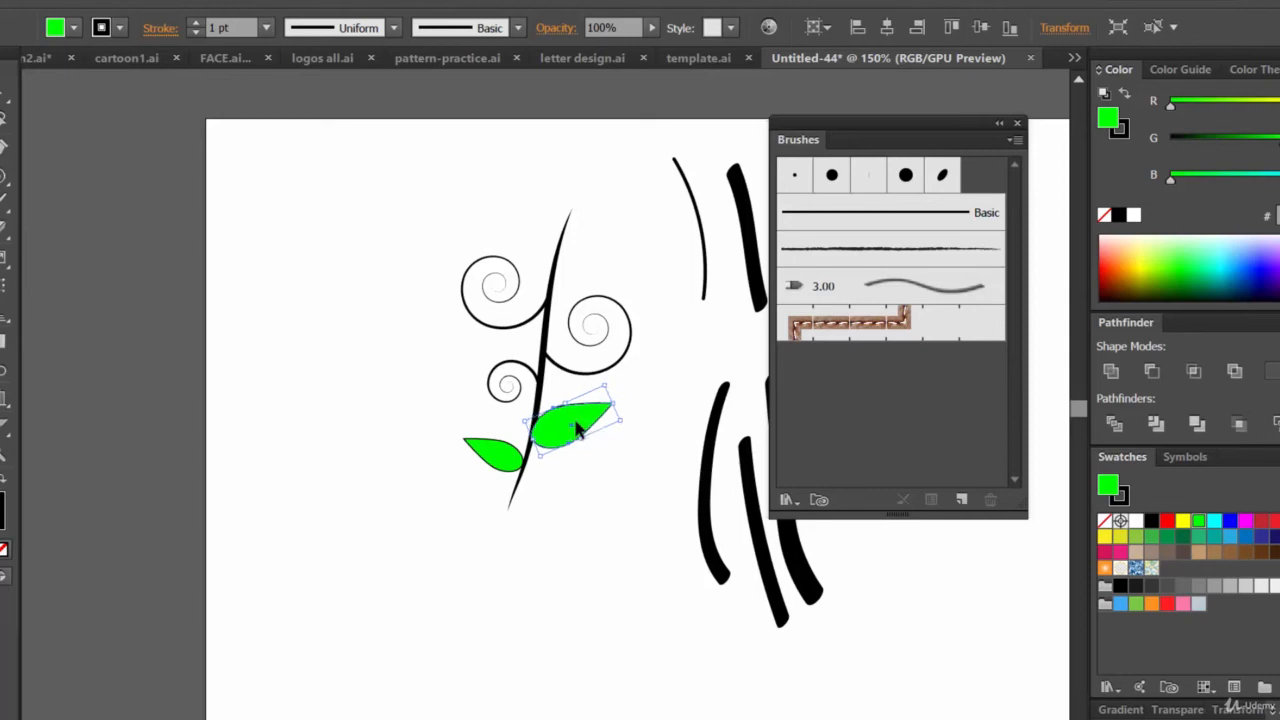
{"action": "left_click", "coordinate": [588, 462]}
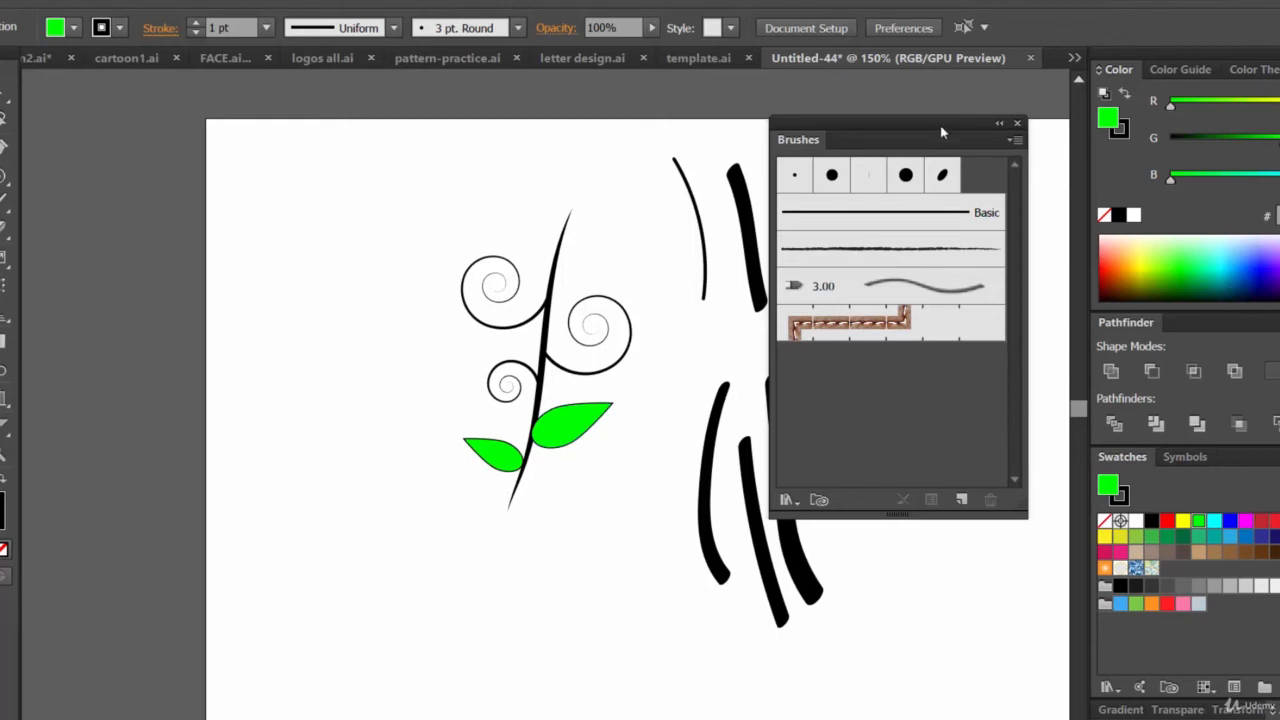
Step: Move the Brushes panel clear of the artwork and delete all the test brush strokes beside the ornament
{"action": "left_click_drag", "start_coordinate": [937, 129], "coordinate": [1181, 201]}
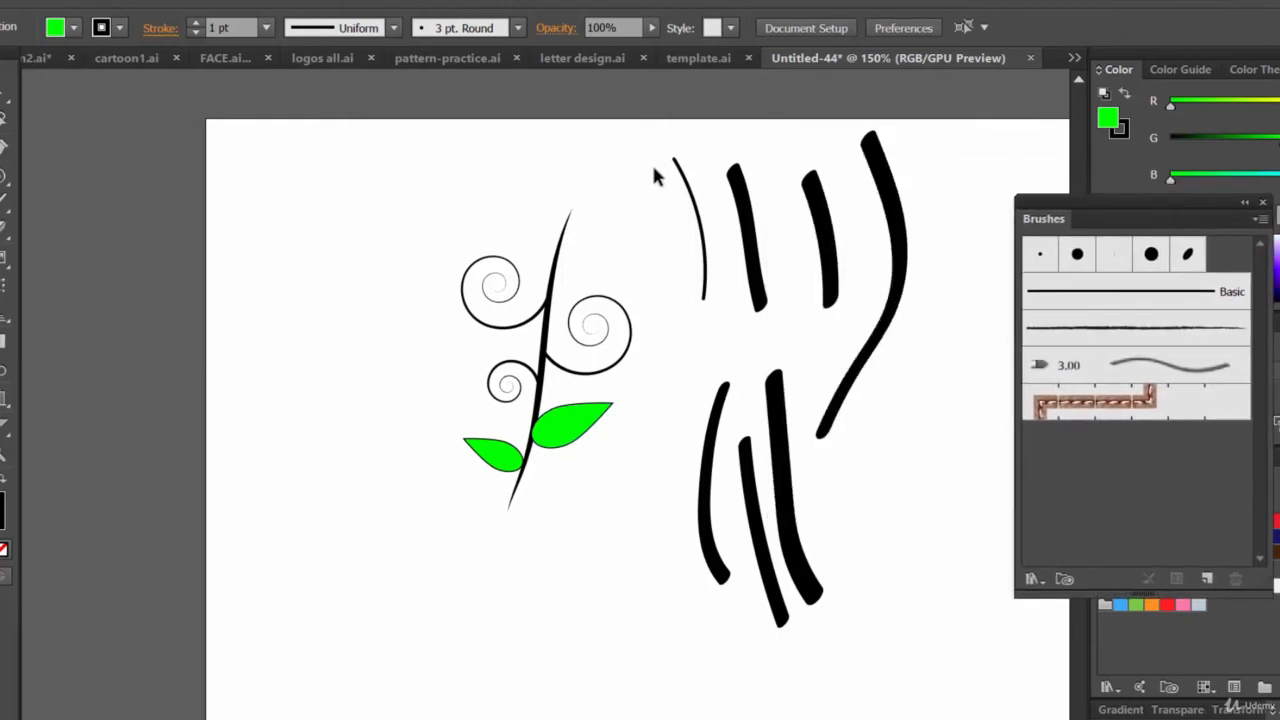
{"action": "mouse_move", "coordinate": [654, 170]}
{"action": "left_mouse_down"}
{"action": "mouse_move", "coordinate": [891, 326]}
{"action": "mouse_move", "coordinate": [971, 526]}
{"action": "mouse_move", "coordinate": [993, 651]}
{"action": "left_mouse_up"}
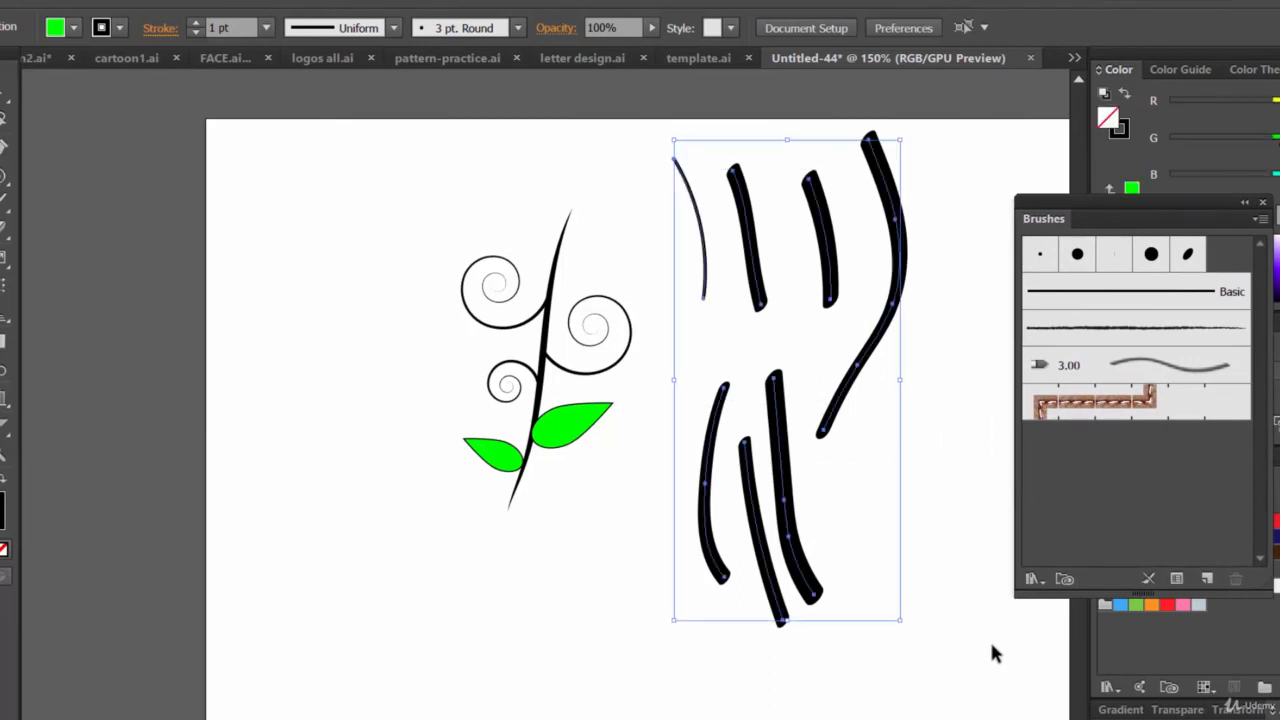
{"action": "key", "text": "Delete"}
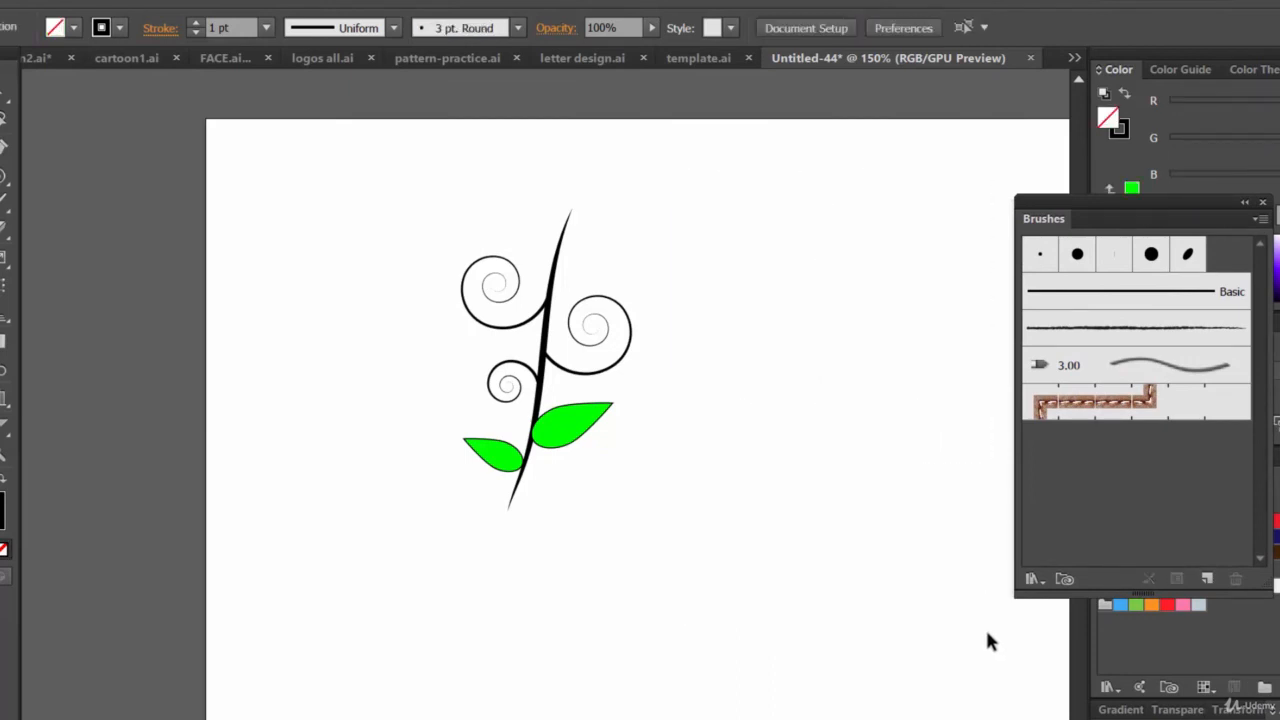
Step: Start a new calligraphic brush and set its angle to -17°, roundness to 92% and size to 11 pt
{"action": "left_click_drag", "start_coordinate": [1146, 200], "coordinate": [844, 147]}
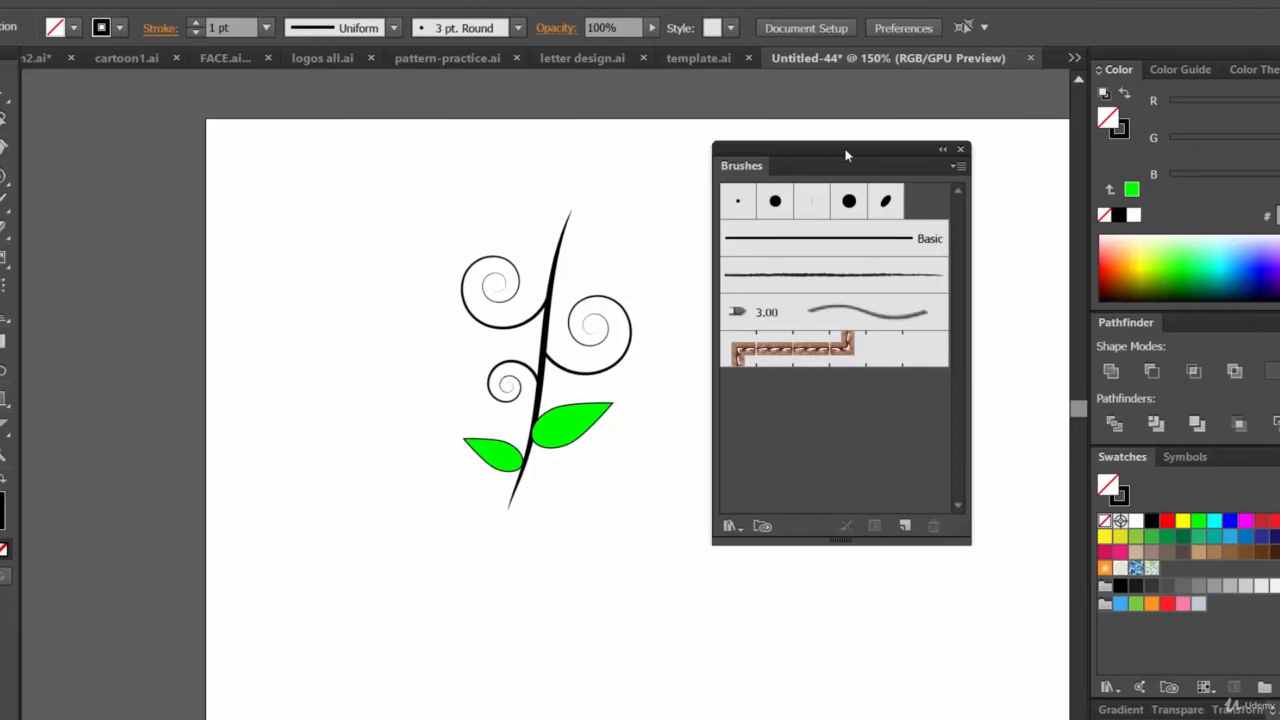
{"action": "left_click", "coordinate": [890, 205]}
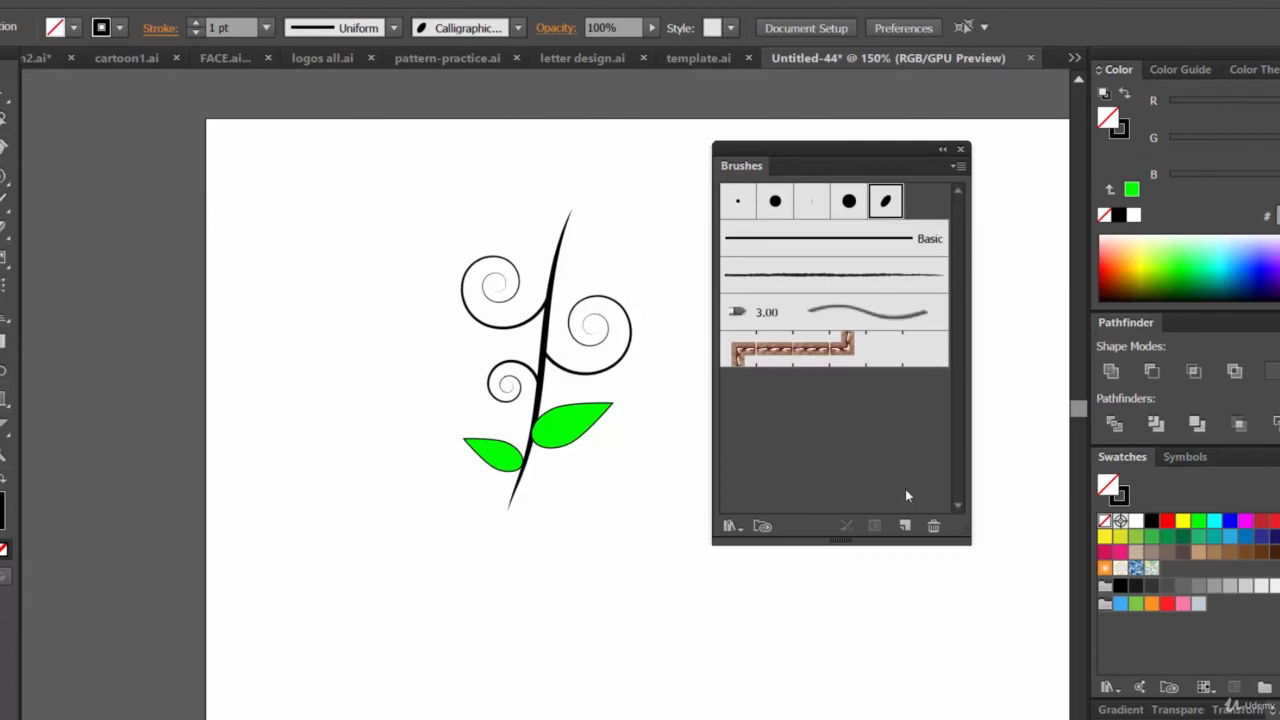
{"action": "left_click", "coordinate": [906, 527]}
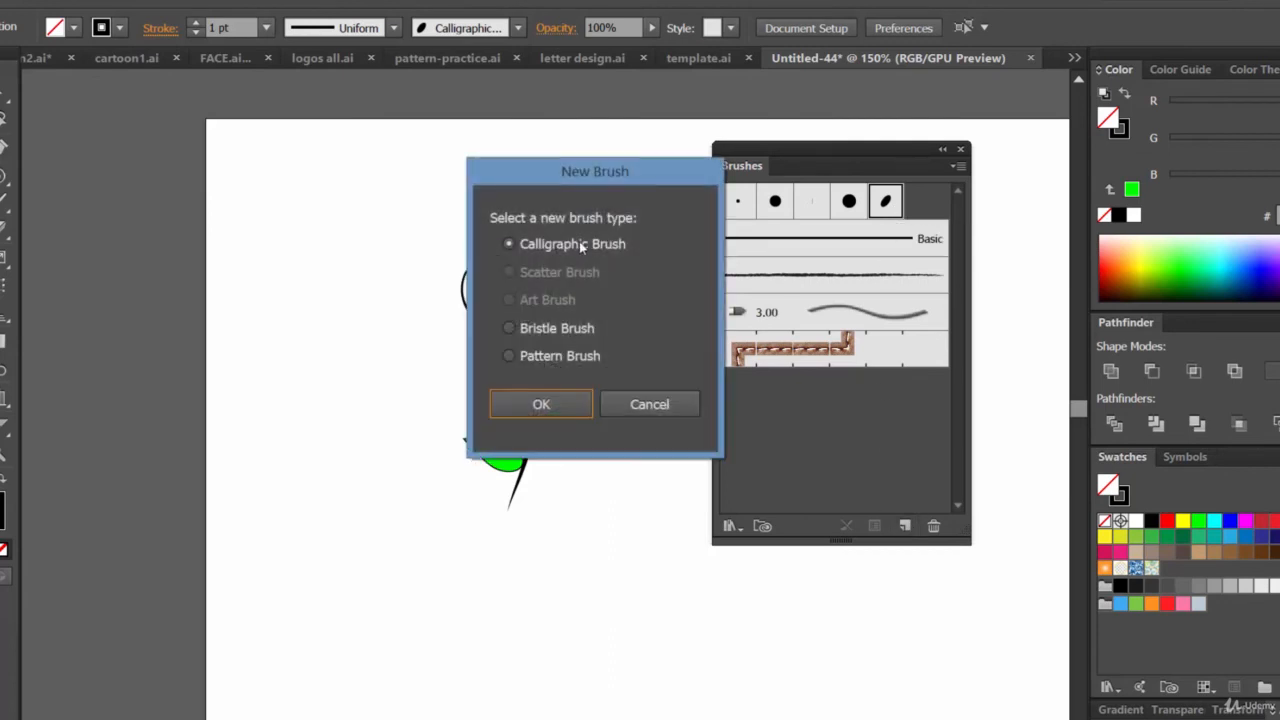
{"action": "left_click", "coordinate": [549, 405]}
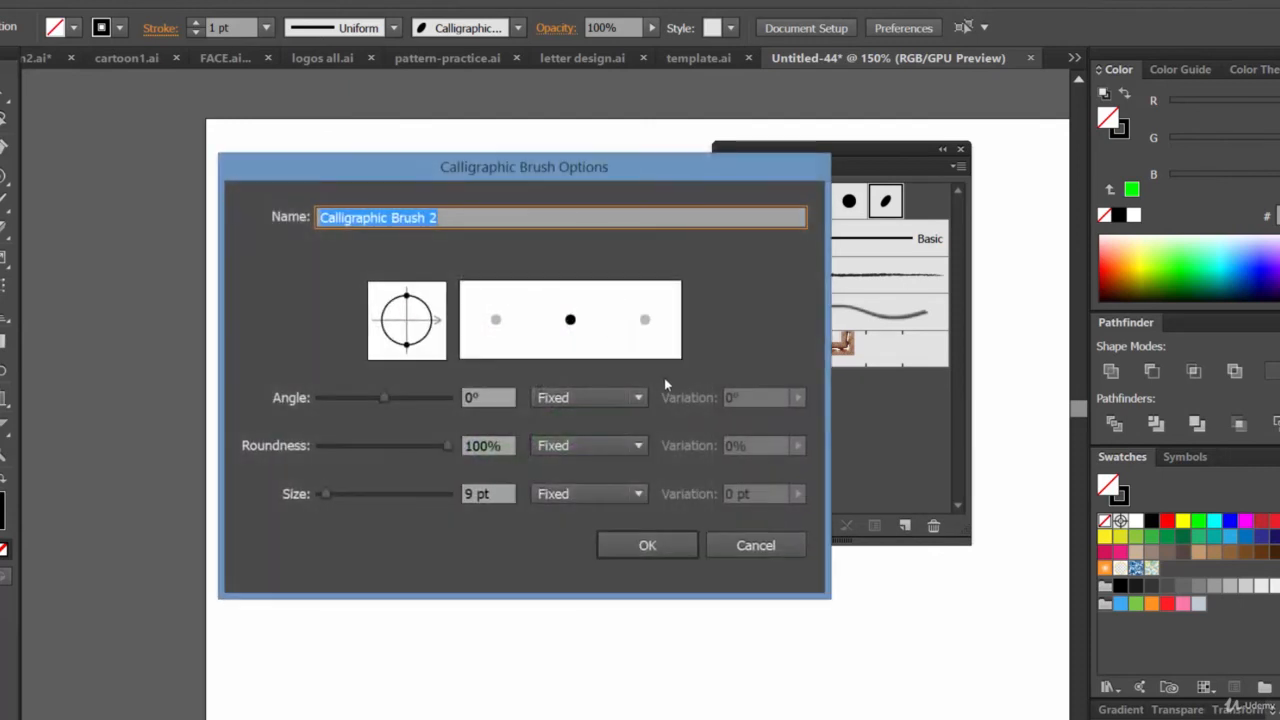
{"action": "left_click_drag", "start_coordinate": [609, 166], "coordinate": [763, 98]}
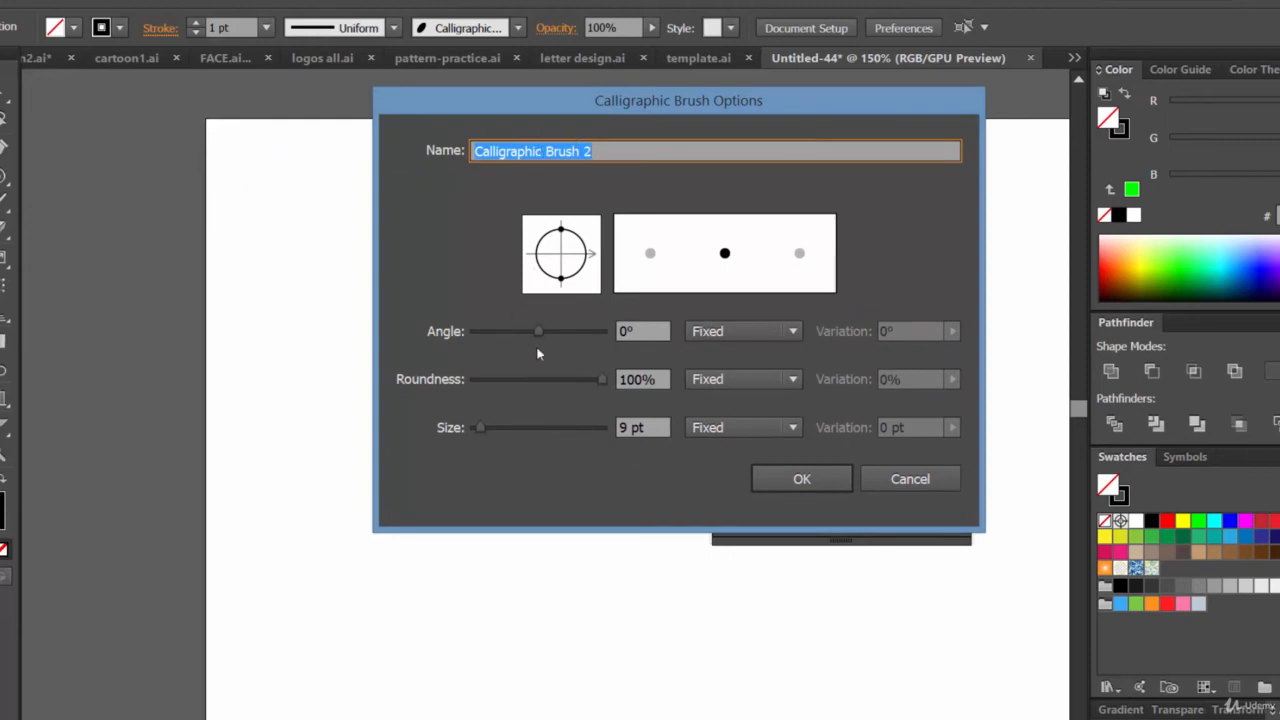
{"action": "mouse_move", "coordinate": [533, 334]}
{"action": "left_mouse_down"}
{"action": "mouse_move", "coordinate": [496, 342]}
{"action": "mouse_move", "coordinate": [530, 342]}
{"action": "left_mouse_up"}
{"action": "mouse_move", "coordinate": [603, 384]}
{"action": "left_mouse_down"}
{"action": "mouse_move", "coordinate": [503, 384]}
{"action": "mouse_move", "coordinate": [597, 385]}
{"action": "left_mouse_up"}
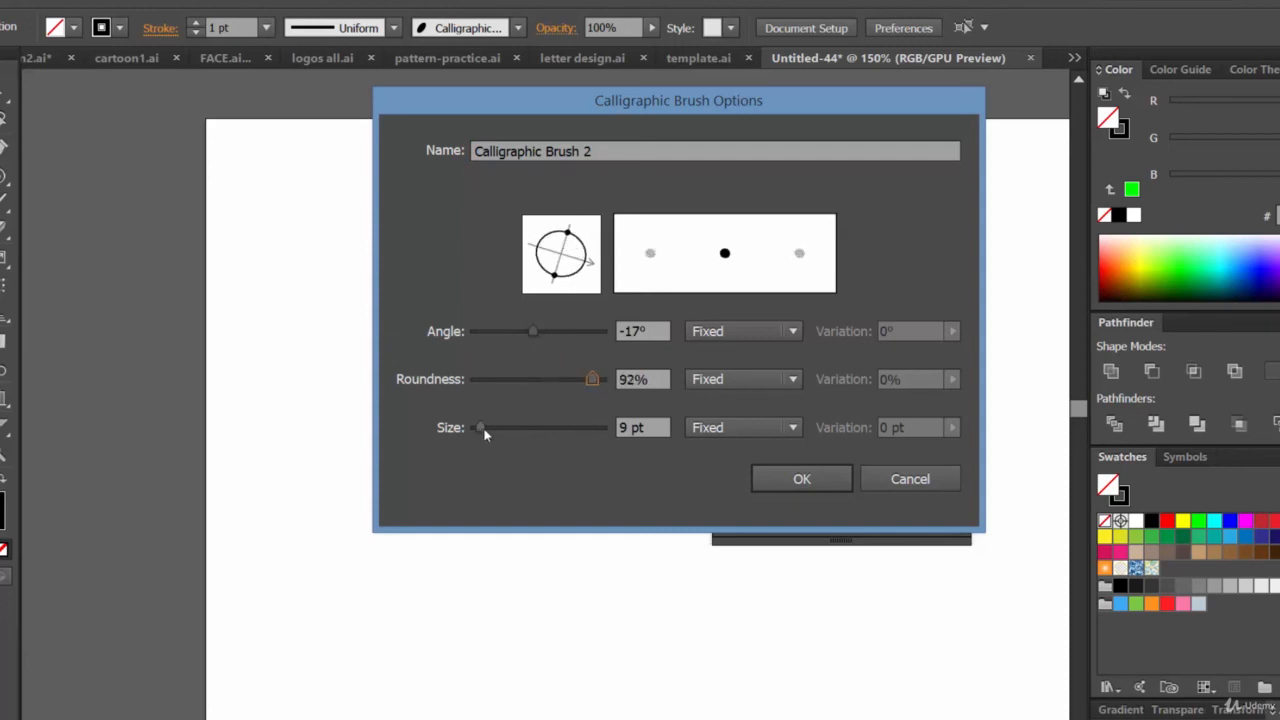
{"action": "mouse_move", "coordinate": [484, 431]}
{"action": "left_mouse_down"}
{"action": "mouse_move", "coordinate": [545, 430]}
{"action": "mouse_move", "coordinate": [481, 428]}
{"action": "left_mouse_up"}
Step: Try the Random variation mode for the brush angle and return it to Fixed
{"action": "left_click", "coordinate": [757, 330]}
{"action": "left_click", "coordinate": [736, 378]}
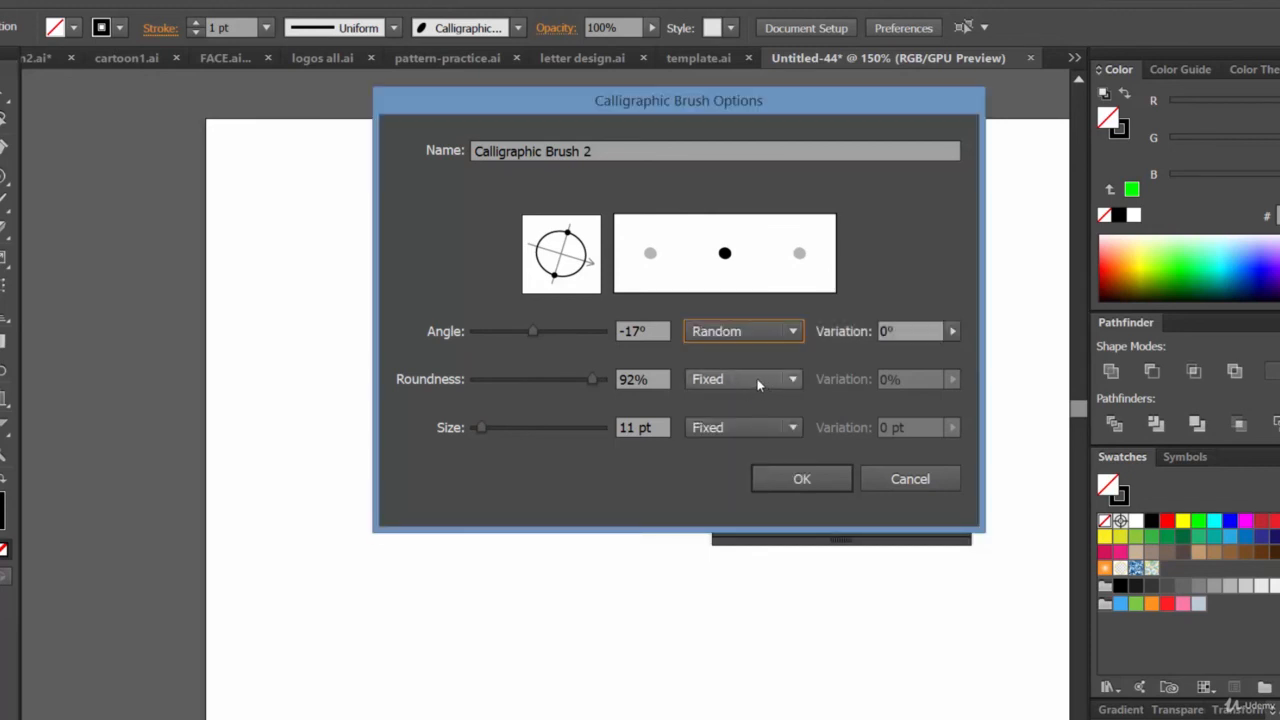
{"action": "left_click", "coordinate": [747, 334]}
{"action": "left_click", "coordinate": [735, 358]}
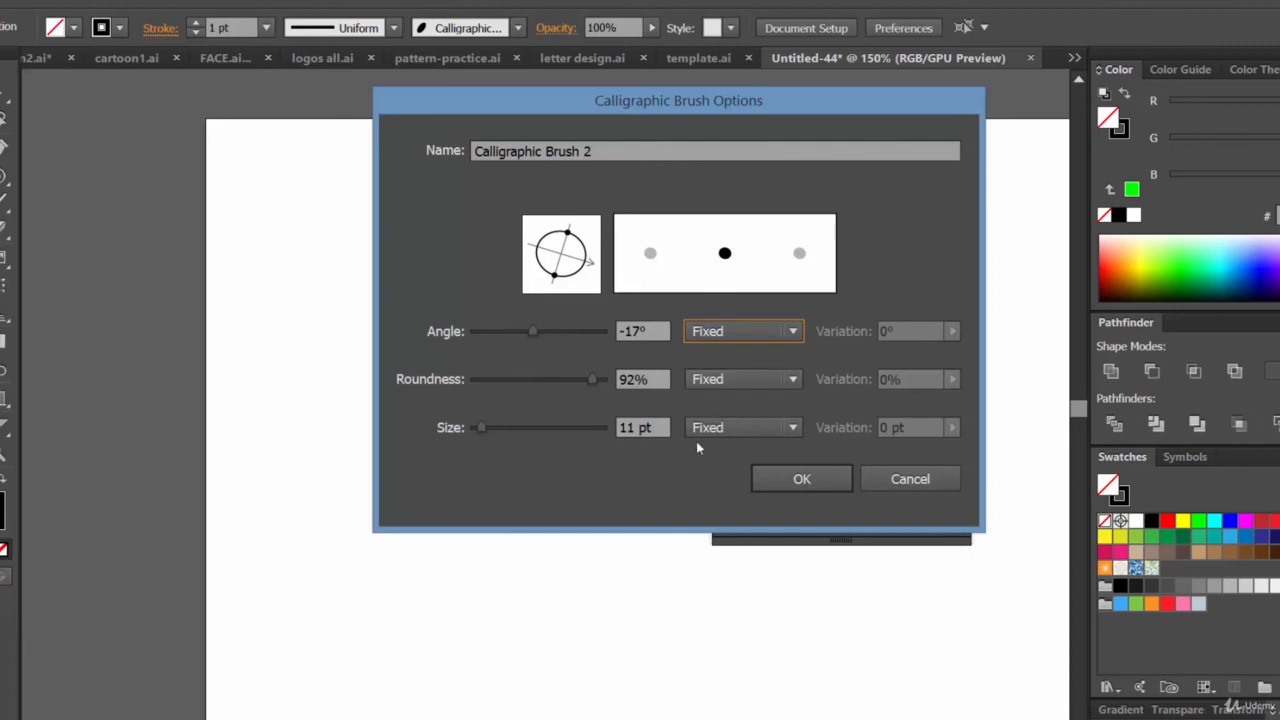
Step: Set the calligraphic brush's size variation to Random with 7 pt variation and create the brush
{"action": "left_click", "coordinate": [718, 427]}
{"action": "left_click", "coordinate": [726, 480]}
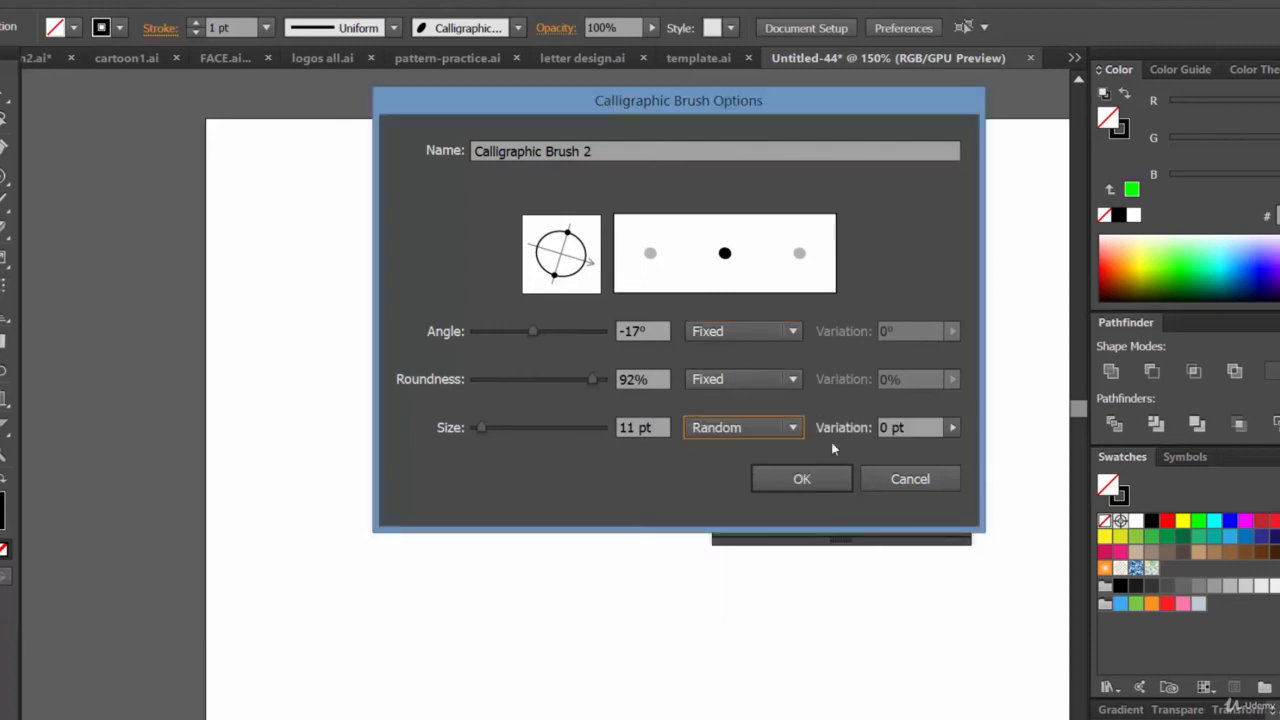
{"action": "left_click", "coordinate": [951, 427]}
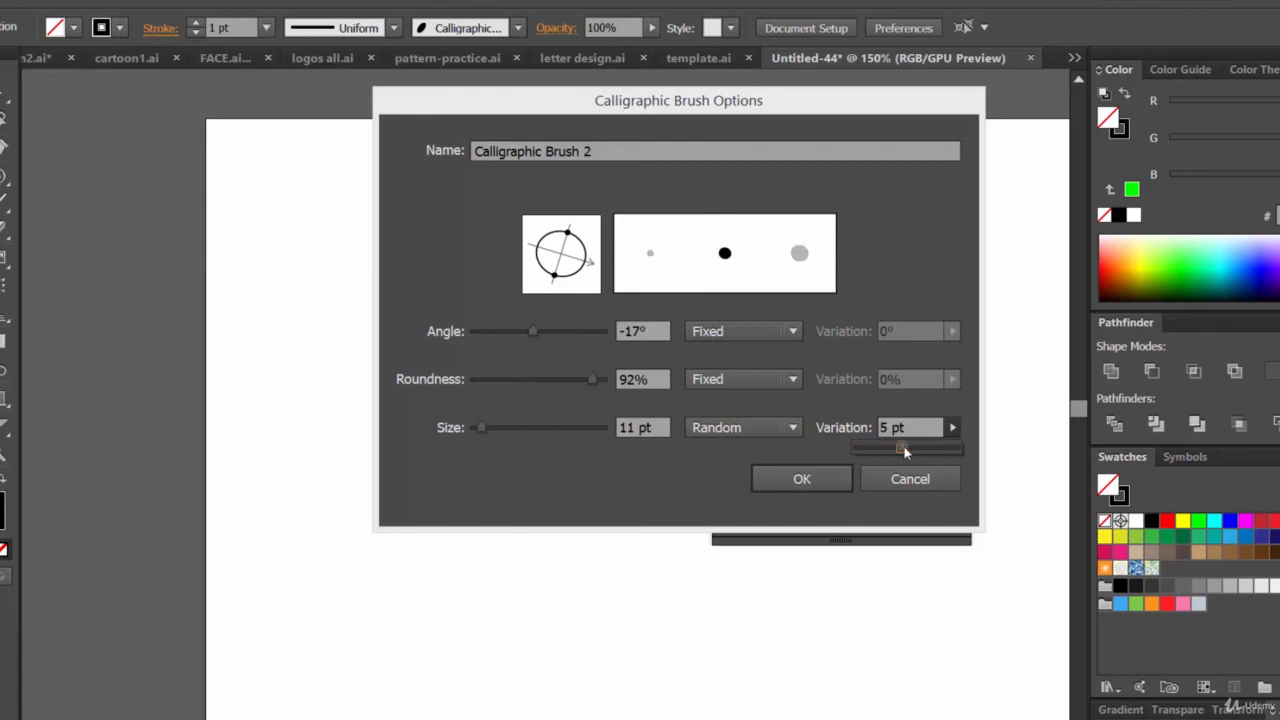
{"action": "left_click_drag", "start_coordinate": [903, 452], "coordinate": [916, 452]}
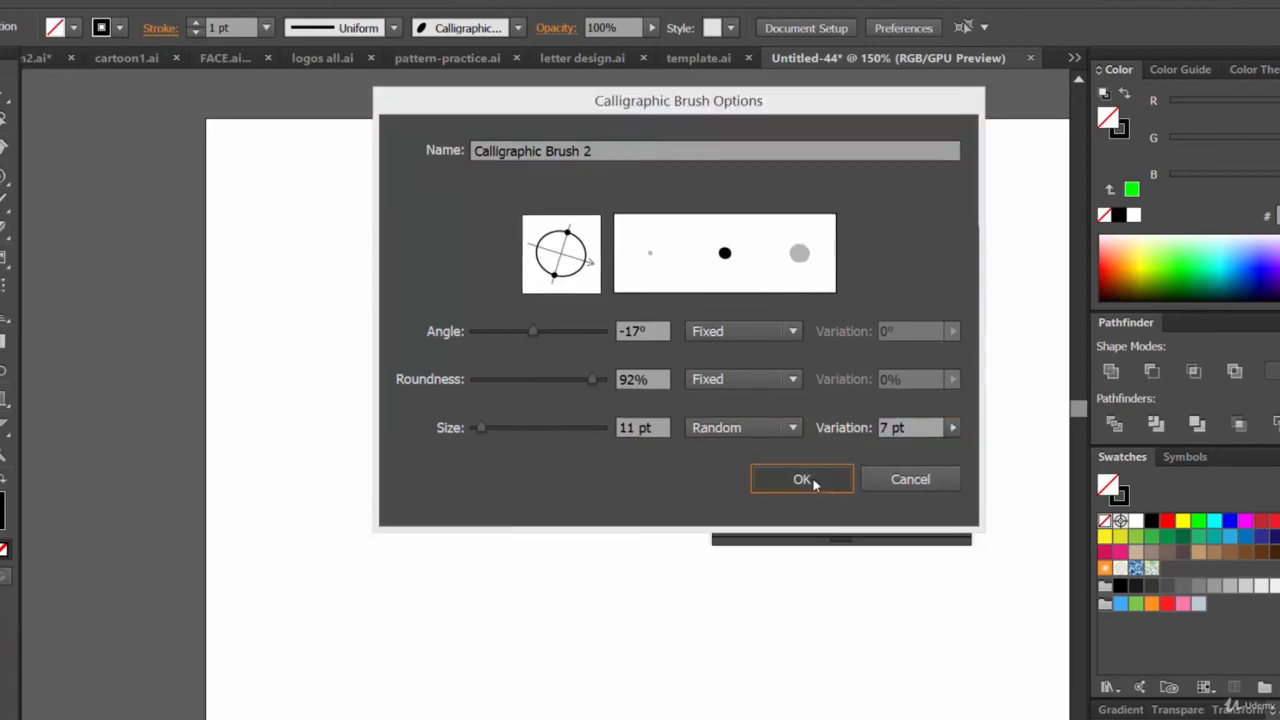
{"action": "left_click", "coordinate": [810, 479]}
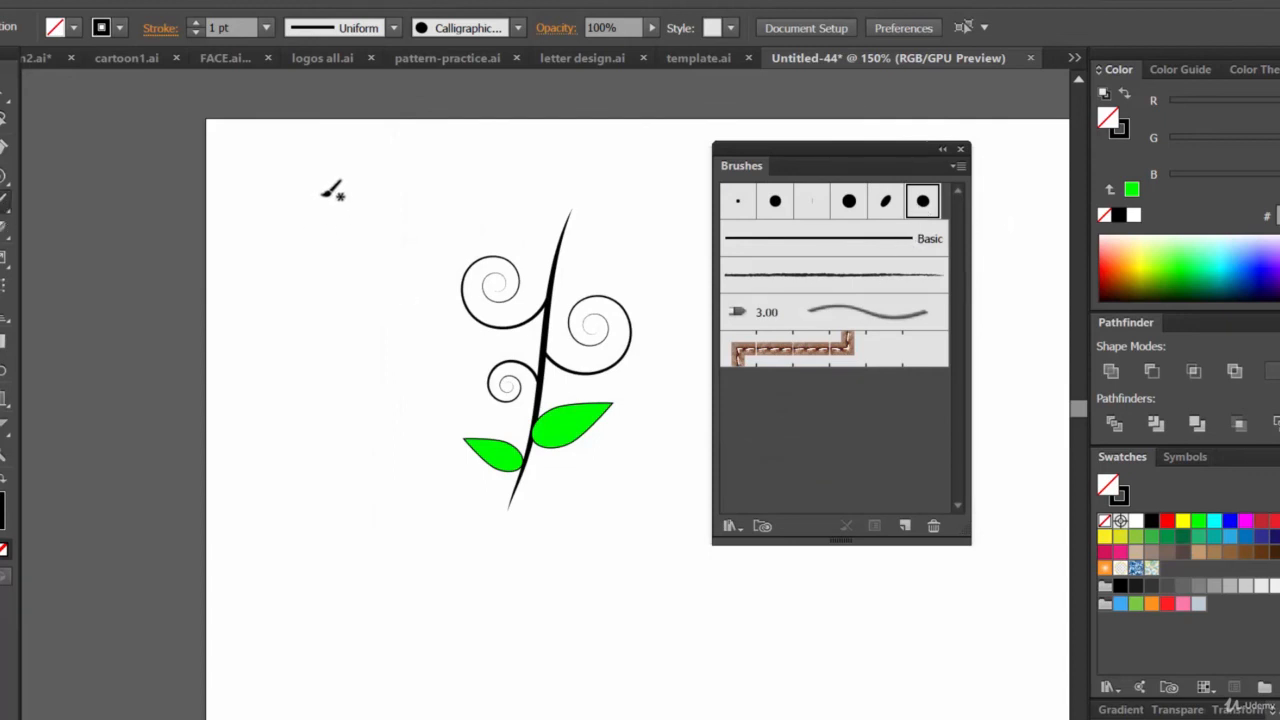
Step: Paint a series of curved and looping test strokes around the ornament with the new calligraphic brush
{"action": "mouse_move", "coordinate": [310, 188]}
{"action": "left_mouse_down"}
{"action": "mouse_move", "coordinate": [322, 256]}
{"action": "mouse_move", "coordinate": [314, 391]}
{"action": "mouse_move", "coordinate": [170, 660]}
{"action": "left_mouse_up"}
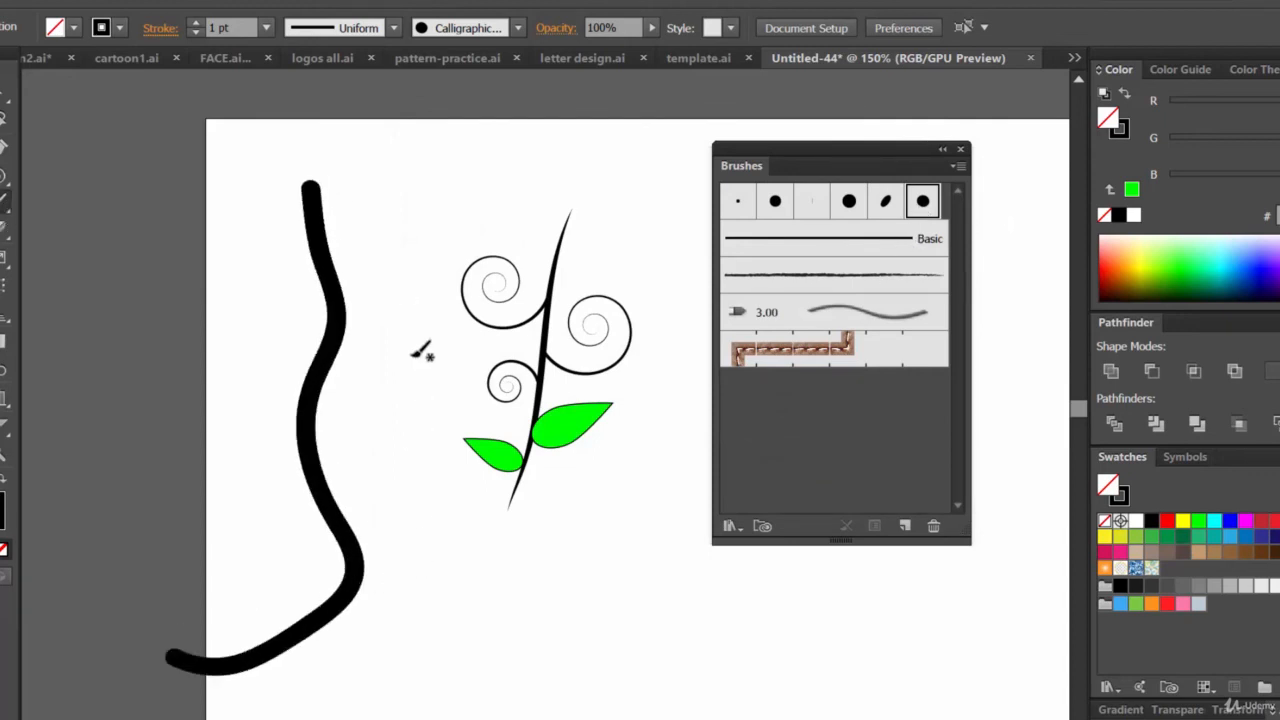
{"action": "left_click_drag", "start_coordinate": [428, 190], "coordinate": [368, 412]}
{"action": "mouse_move", "coordinate": [477, 177]}
{"action": "left_mouse_down"}
{"action": "mouse_move", "coordinate": [404, 320]}
{"action": "mouse_move", "coordinate": [368, 330]}
{"action": "left_mouse_up"}
{"action": "left_click_drag", "start_coordinate": [418, 566], "coordinate": [597, 610]}
{"action": "mouse_move", "coordinate": [612, 532]}
{"action": "left_mouse_down"}
{"action": "mouse_move", "coordinate": [590, 527]}
{"action": "mouse_move", "coordinate": [403, 688]}
{"action": "left_mouse_up"}
{"action": "left_click_drag", "start_coordinate": [706, 642], "coordinate": [537, 668]}
{"action": "left_click_drag", "start_coordinate": [805, 617], "coordinate": [577, 620]}
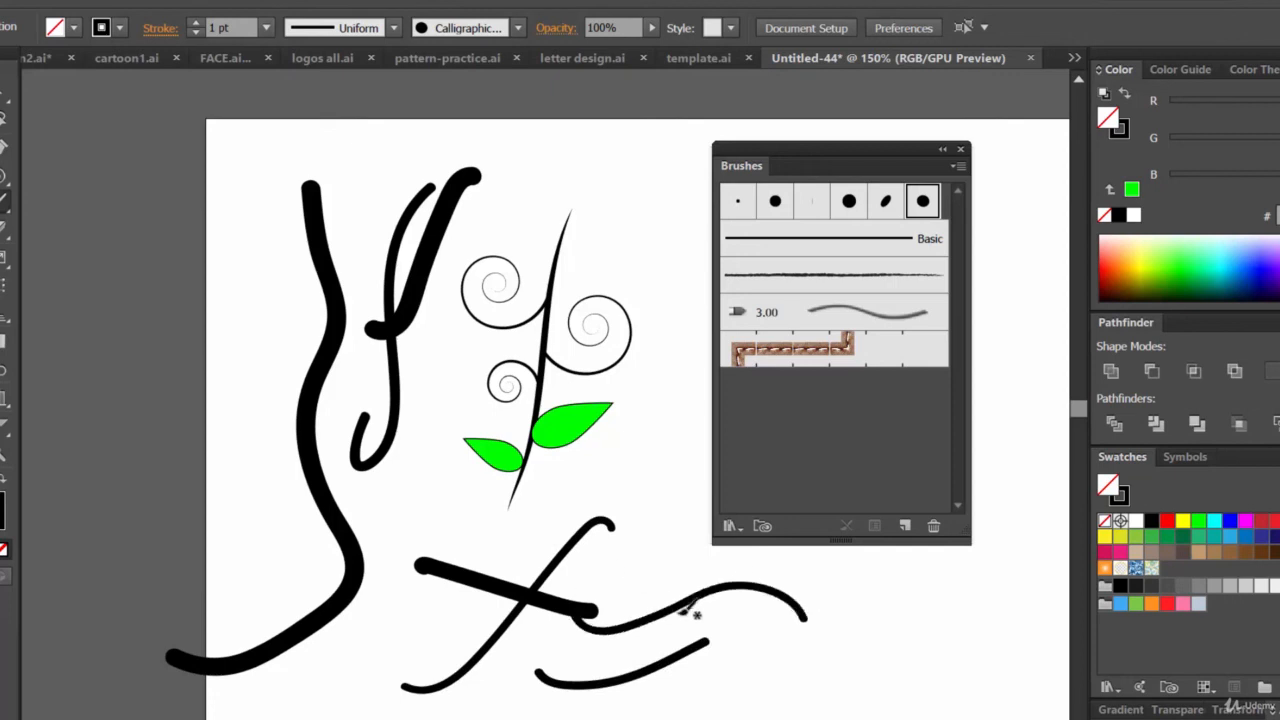
{"action": "left_click_drag", "start_coordinate": [648, 522], "coordinate": [668, 565]}
{"action": "mouse_move", "coordinate": [917, 597]}
{"action": "left_mouse_down"}
{"action": "mouse_move", "coordinate": [744, 688]}
{"action": "mouse_move", "coordinate": [1020, 710]}
{"action": "left_mouse_up"}
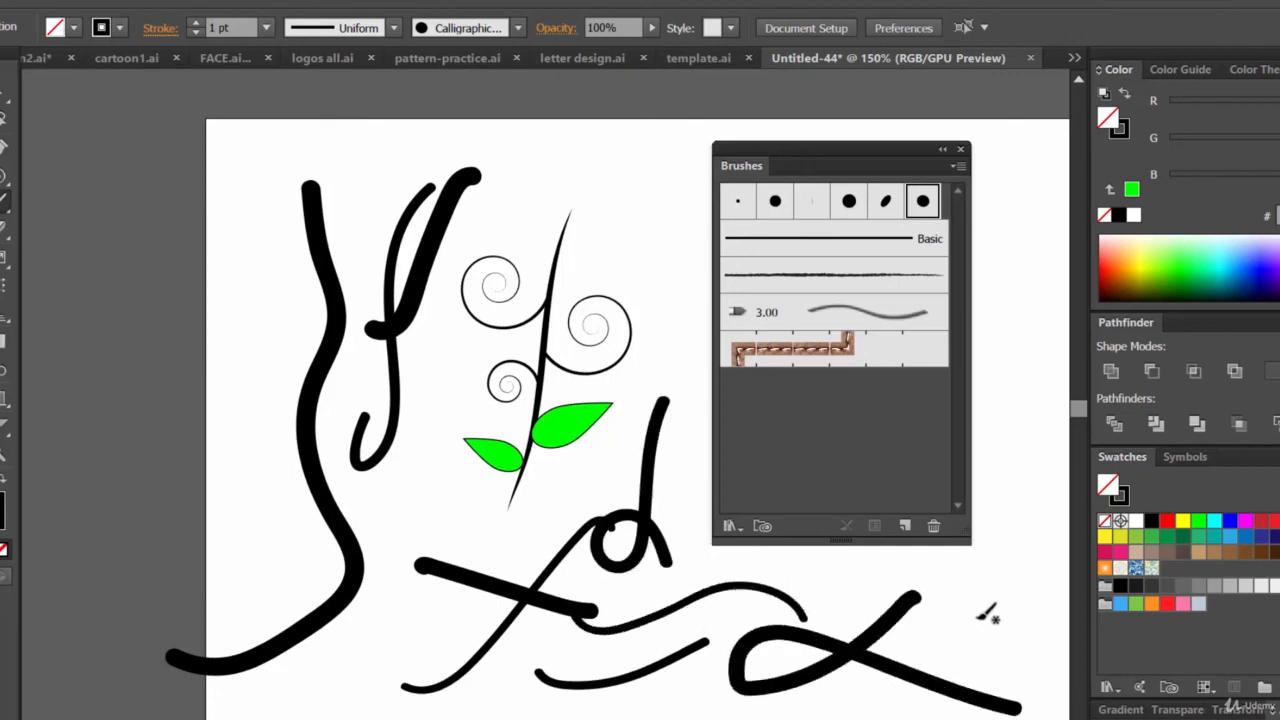
{"action": "left_click_drag", "start_coordinate": [1002, 612], "coordinate": [925, 655]}
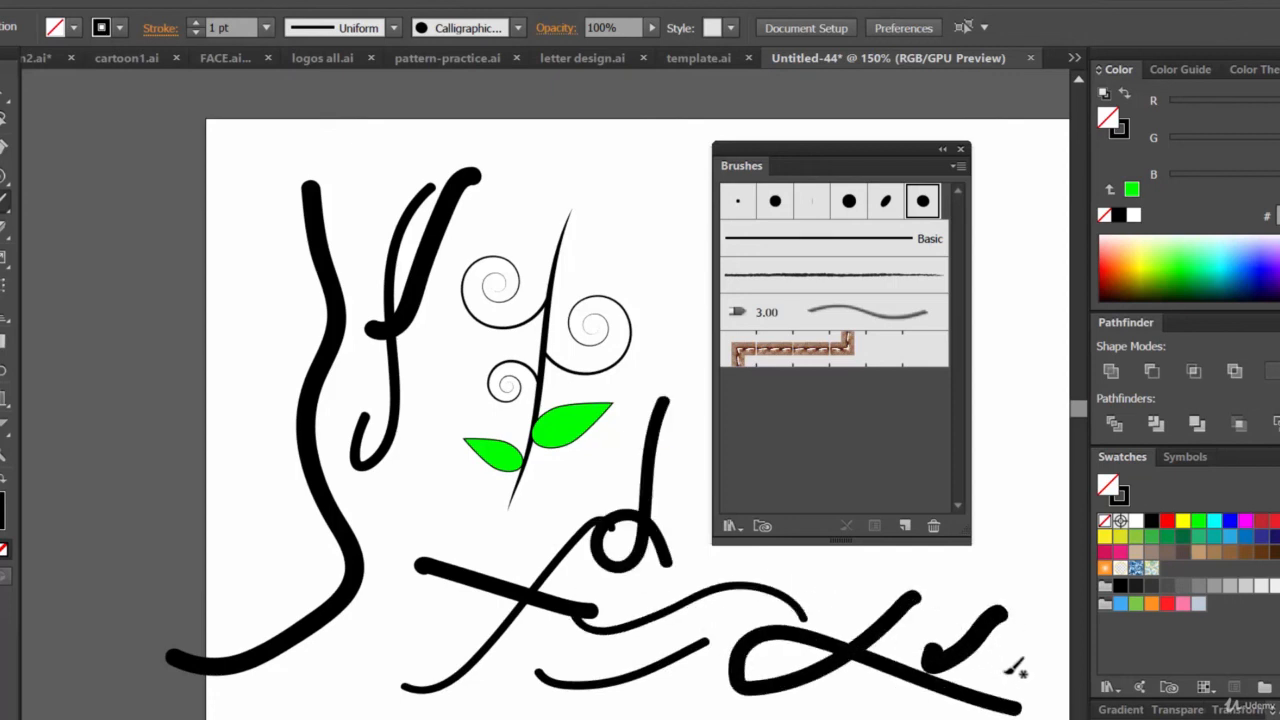
{"action": "left_click_drag", "start_coordinate": [440, 488], "coordinate": [555, 686]}
{"action": "left_click_drag", "start_coordinate": [378, 628], "coordinate": [505, 600]}
{"action": "left_click_drag", "start_coordinate": [326, 684], "coordinate": [540, 625]}
{"action": "left_click_drag", "start_coordinate": [268, 310], "coordinate": [372, 481]}
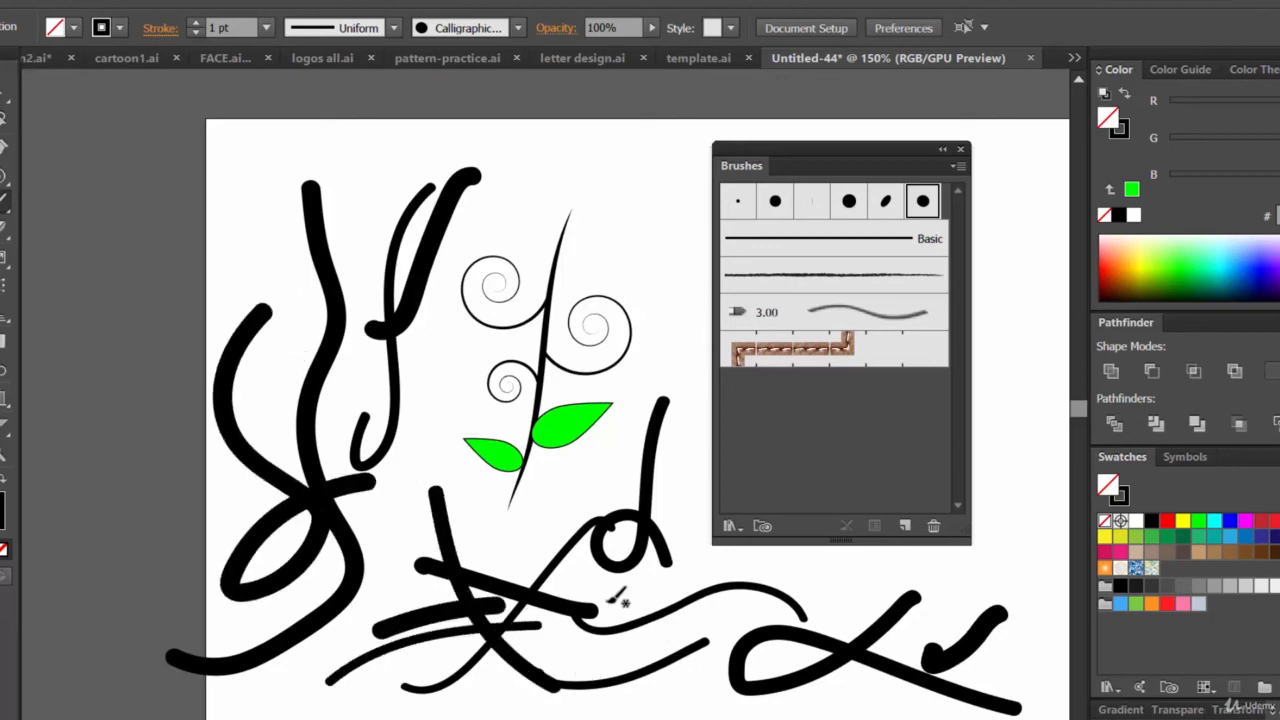
Step: Undo all the calligraphic test strokes around the ornament
{"action": "key", "text": "ctrl+z"}
{"action": "key", "text": "ctrl+z"}
{"action": "key", "text": "ctrl+z"}
{"action": "key", "text": "ctrl+z"}
{"action": "key", "text": "ctrl+z"}
{"action": "key", "text": "ctrl+z"}
{"action": "key", "text": "ctrl+z"}
{"action": "key", "text": "ctrl+z"}
{"action": "key", "text": "ctrl+z"}
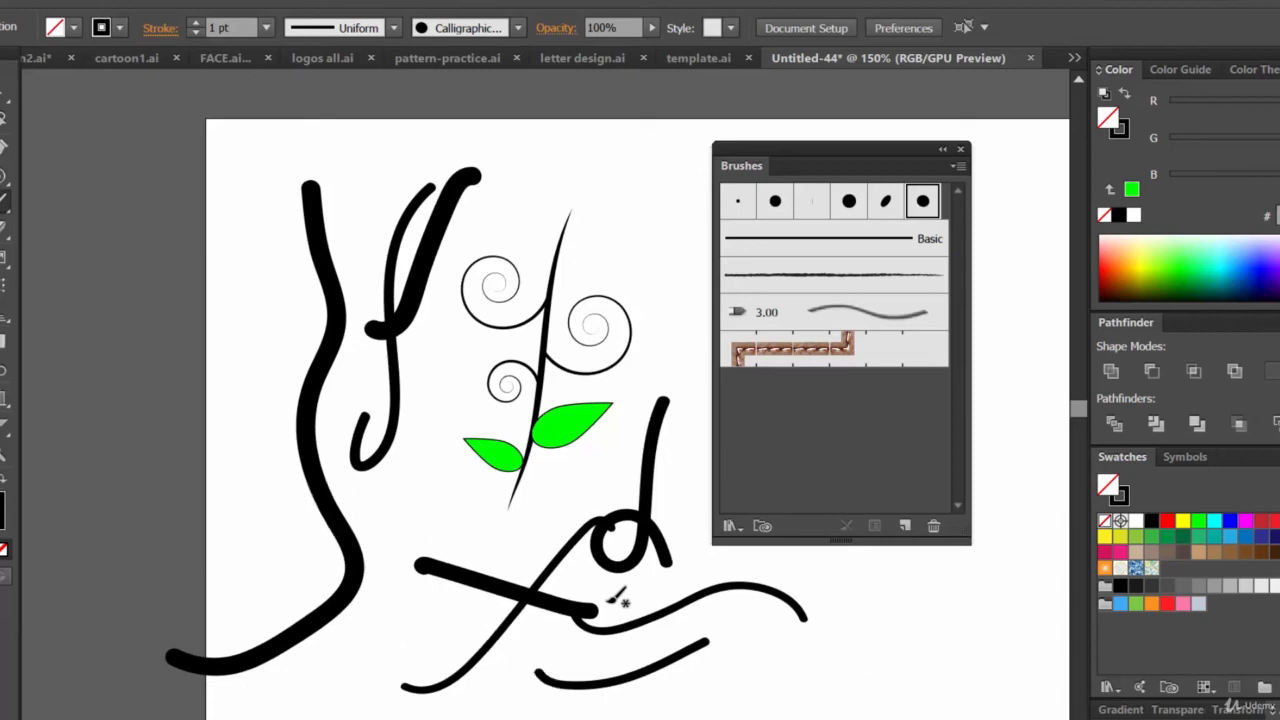
{"action": "key", "text": "ctrl+z"}
{"action": "key", "text": "ctrl+z"}
{"action": "key", "text": "ctrl+z"}
{"action": "key", "text": "ctrl+z"}
{"action": "key", "text": "ctrl+z"}
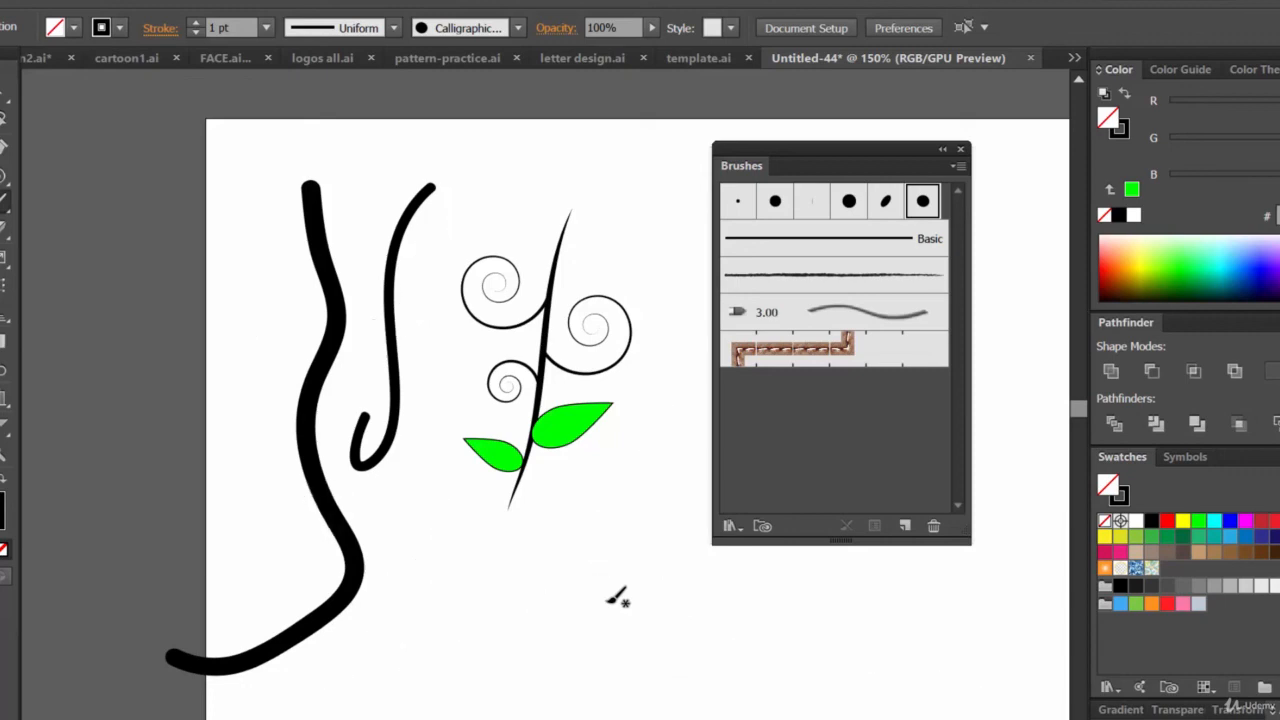
{"action": "key", "text": "ctrl+z"}
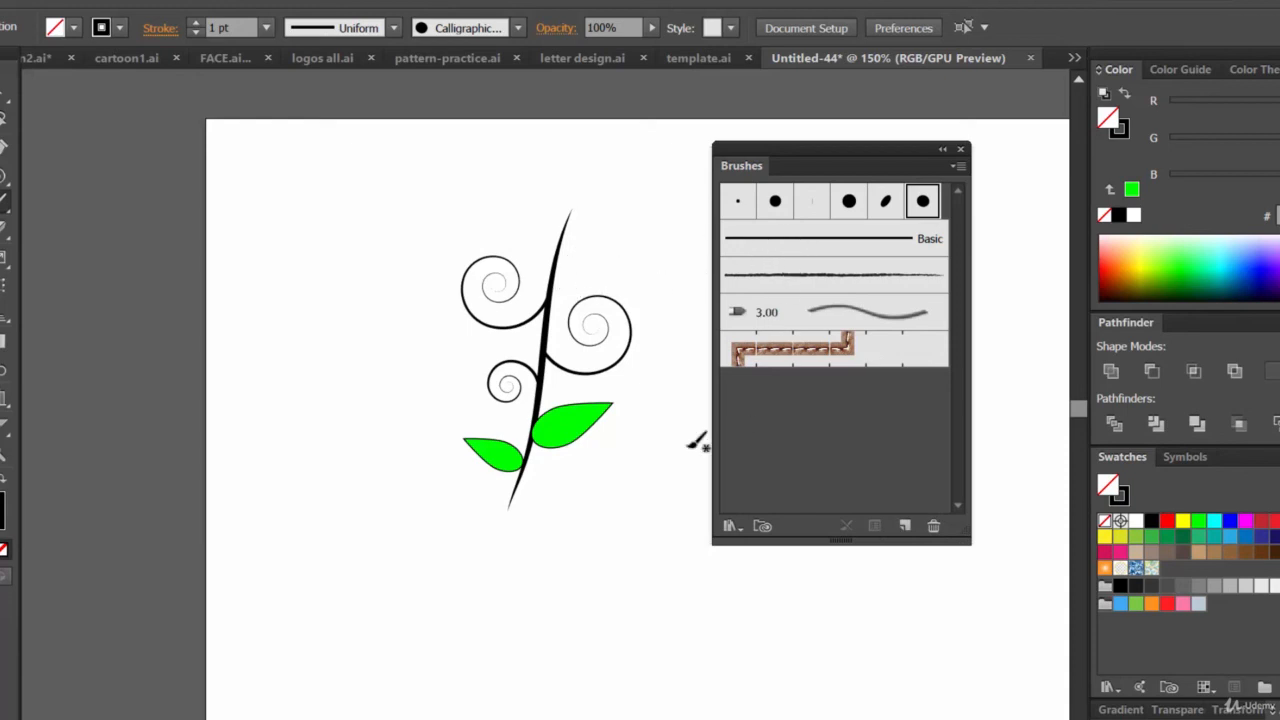
Step: Move the Brushes panel clear, paint a gently curved vertical stroke to the right of the ornament, and switch it to the Basic brush
{"action": "left_click_drag", "start_coordinate": [836, 158], "coordinate": [942, 99]}
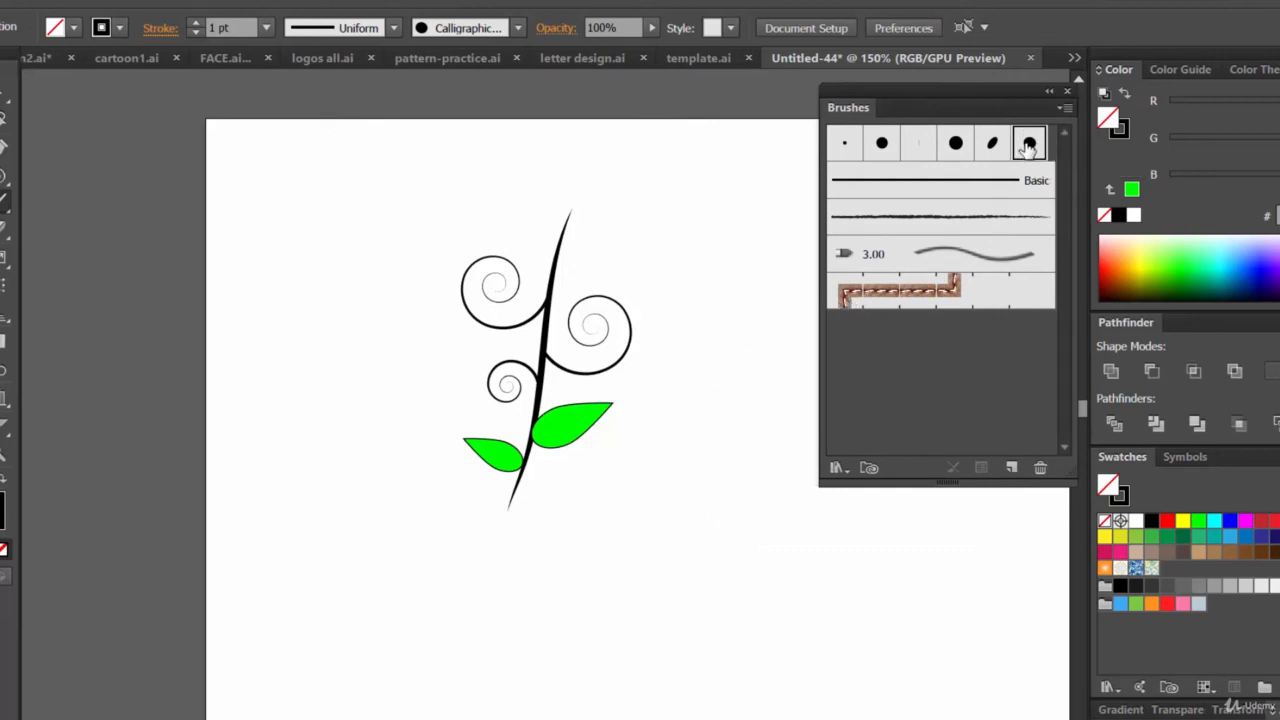
{"action": "mouse_move", "coordinate": [726, 216]}
{"action": "left_mouse_down"}
{"action": "mouse_move", "coordinate": [752, 254]}
{"action": "mouse_move", "coordinate": [785, 478]}
{"action": "left_mouse_up"}
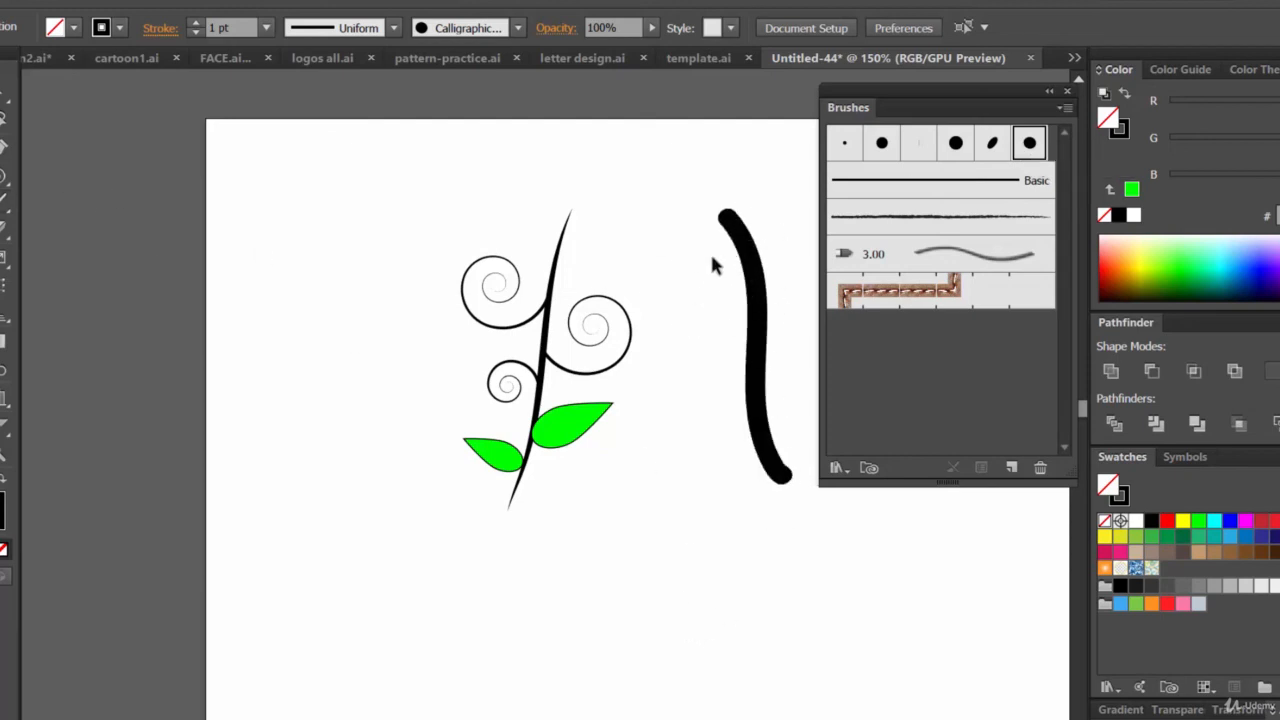
{"action": "left_click", "coordinate": [745, 258]}
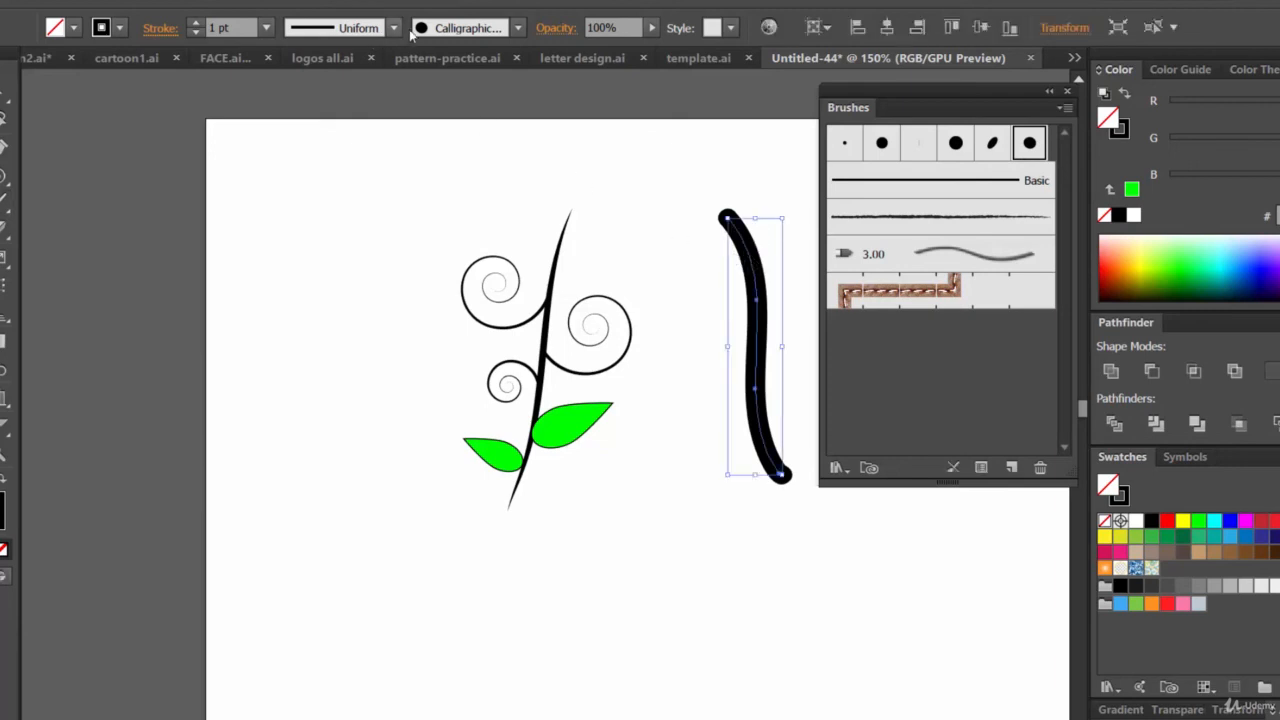
{"action": "left_click", "coordinate": [518, 28]}
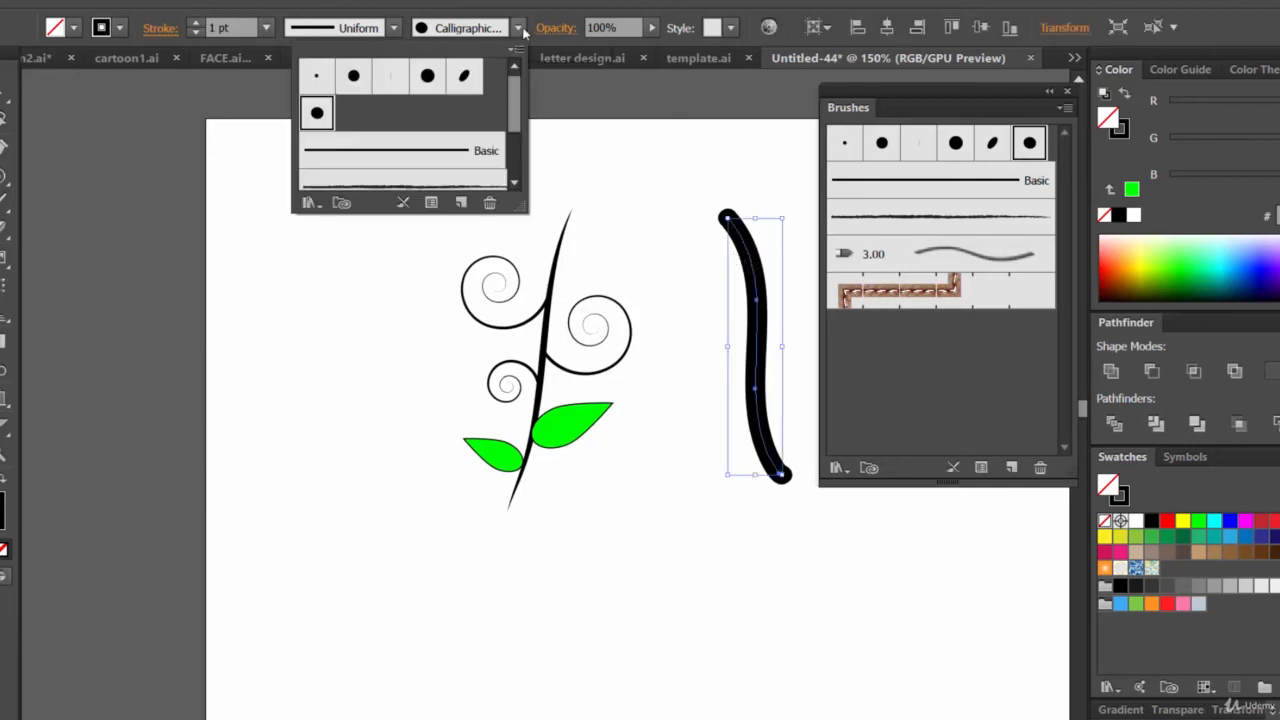
{"action": "left_click", "coordinate": [390, 160]}
{"action": "left_click", "coordinate": [701, 109]}
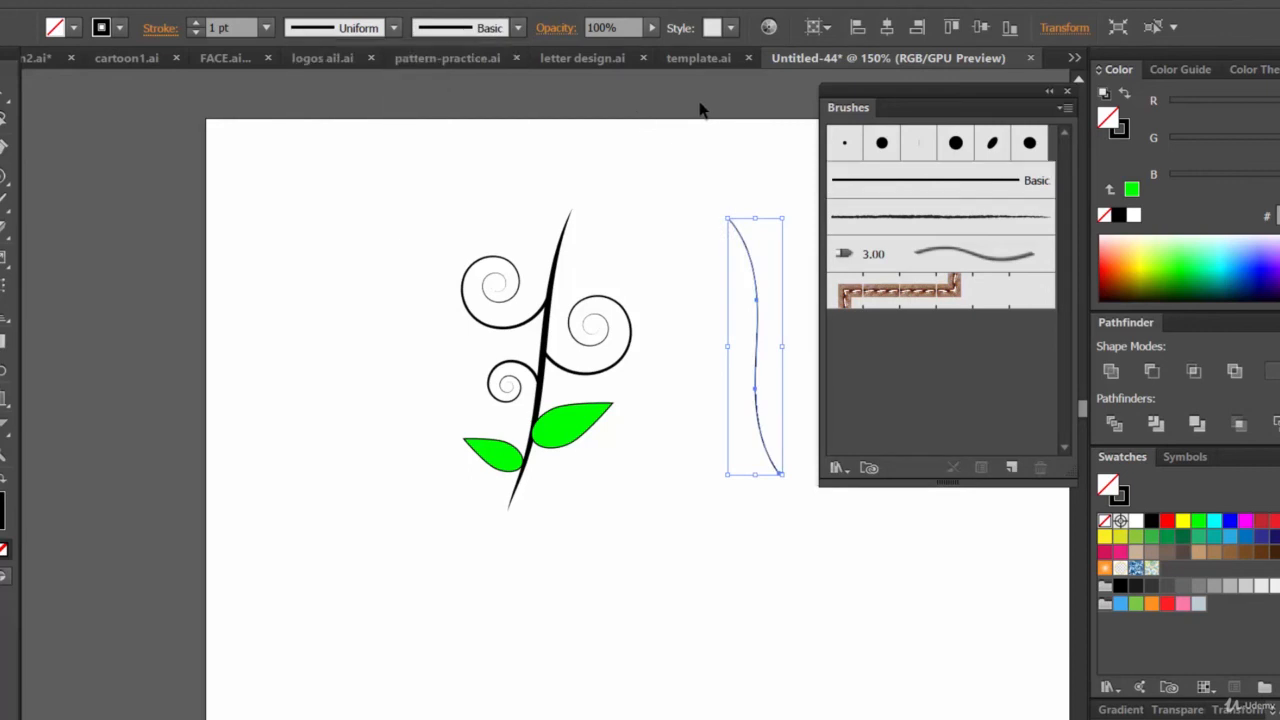
Step: Apply the triangular tapered width profile to the vertical stroke and set its weight to 16 pt
{"action": "left_click", "coordinate": [394, 28]}
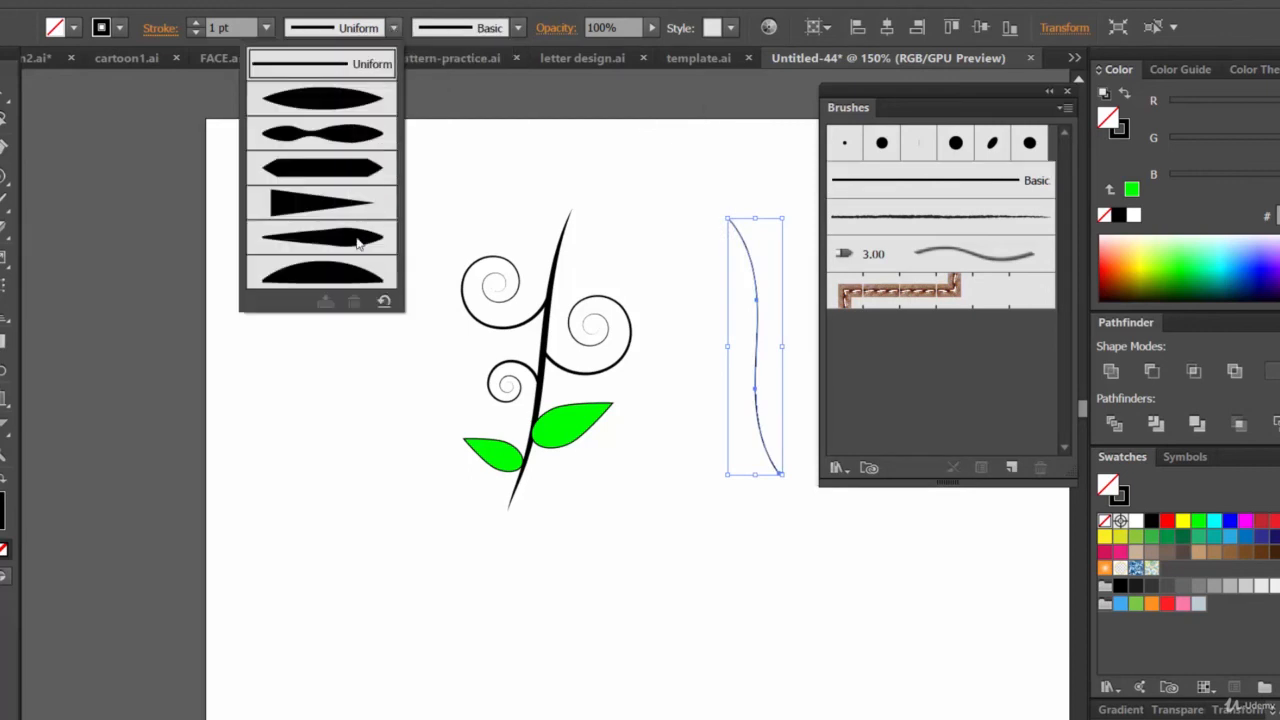
{"action": "left_click", "coordinate": [336, 213]}
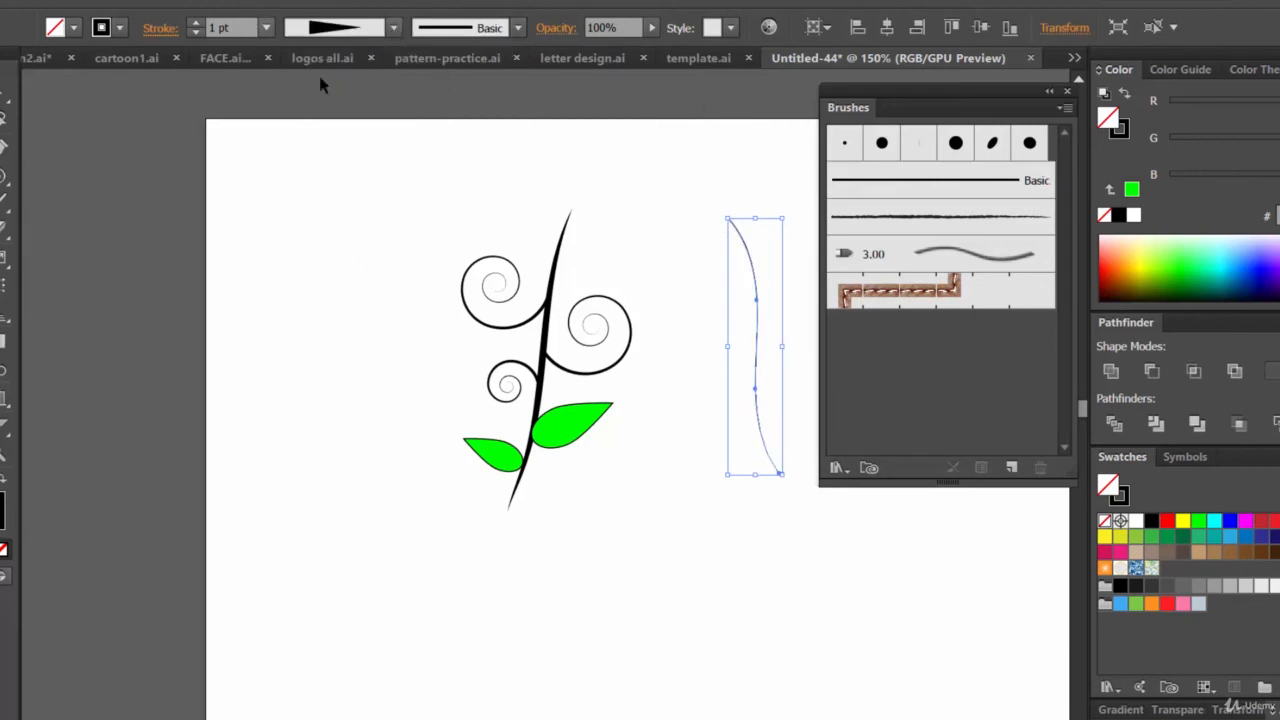
{"action": "left_click", "coordinate": [195, 24]}
{"action": "left_click", "coordinate": [743, 150]}
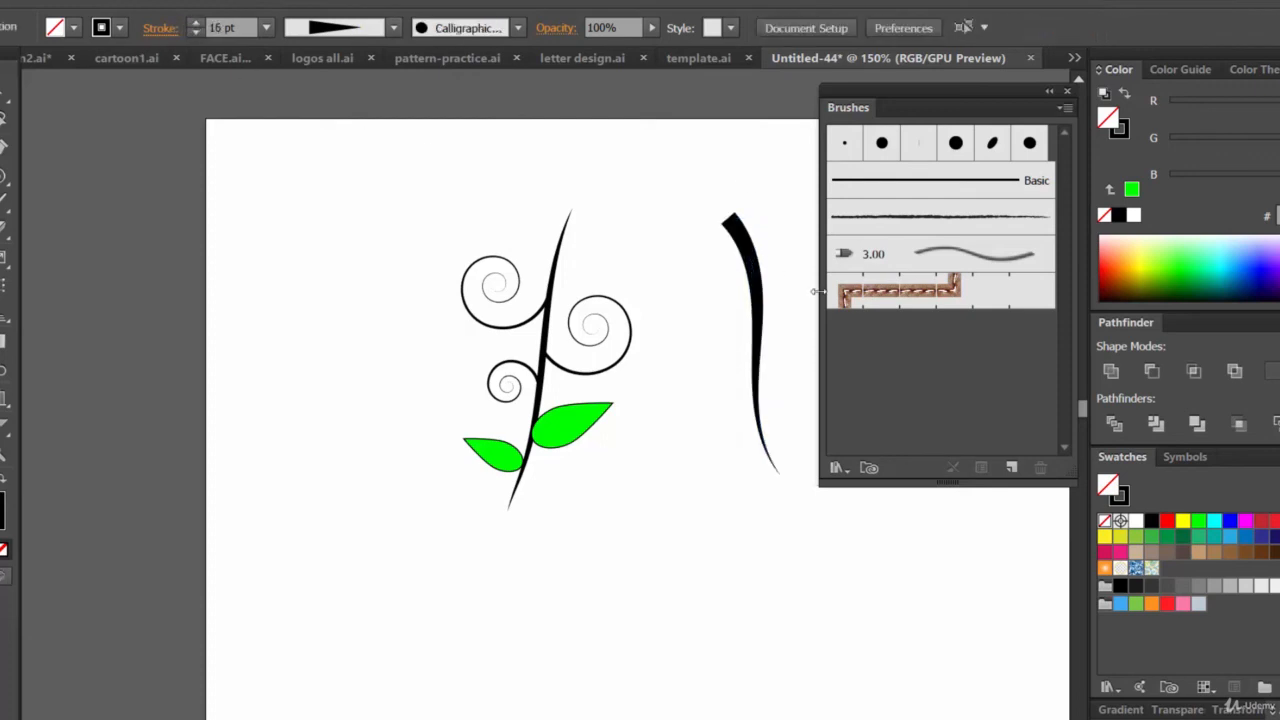
Step: Select the tapered stroke and start creating a new brush from it
{"action": "left_click", "coordinate": [760, 282]}
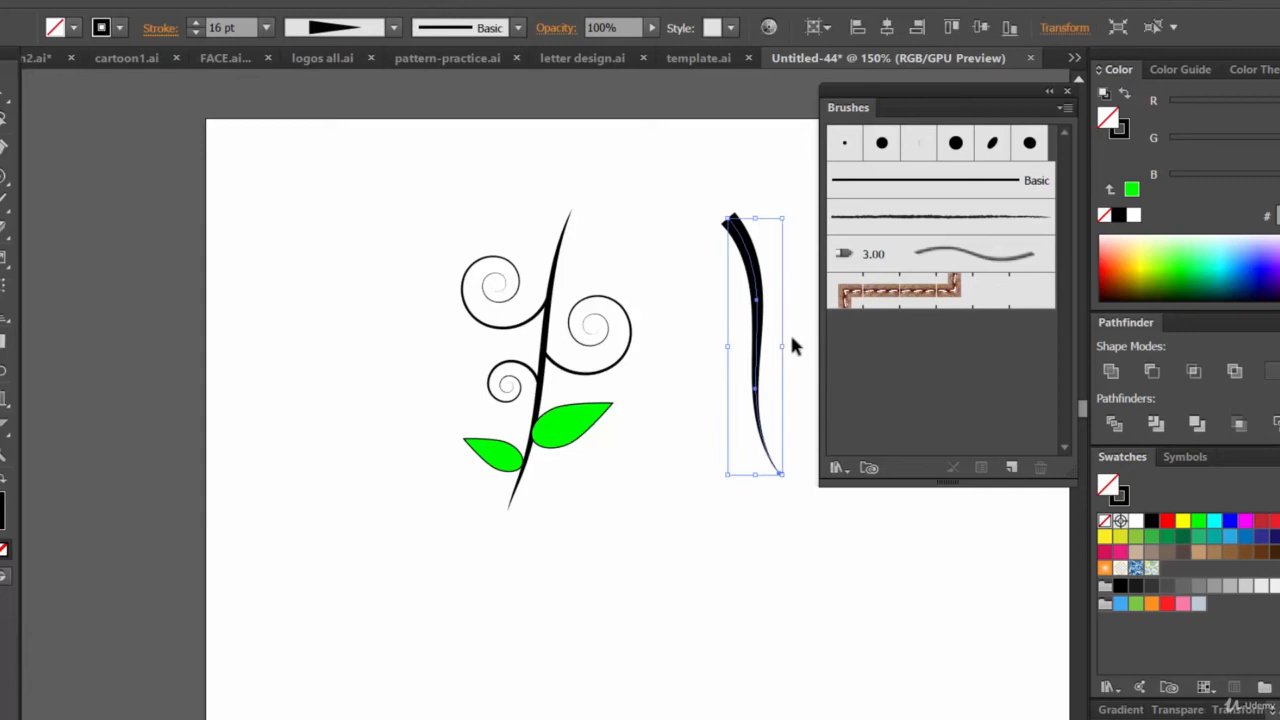
{"action": "left_click", "coordinate": [1011, 467]}
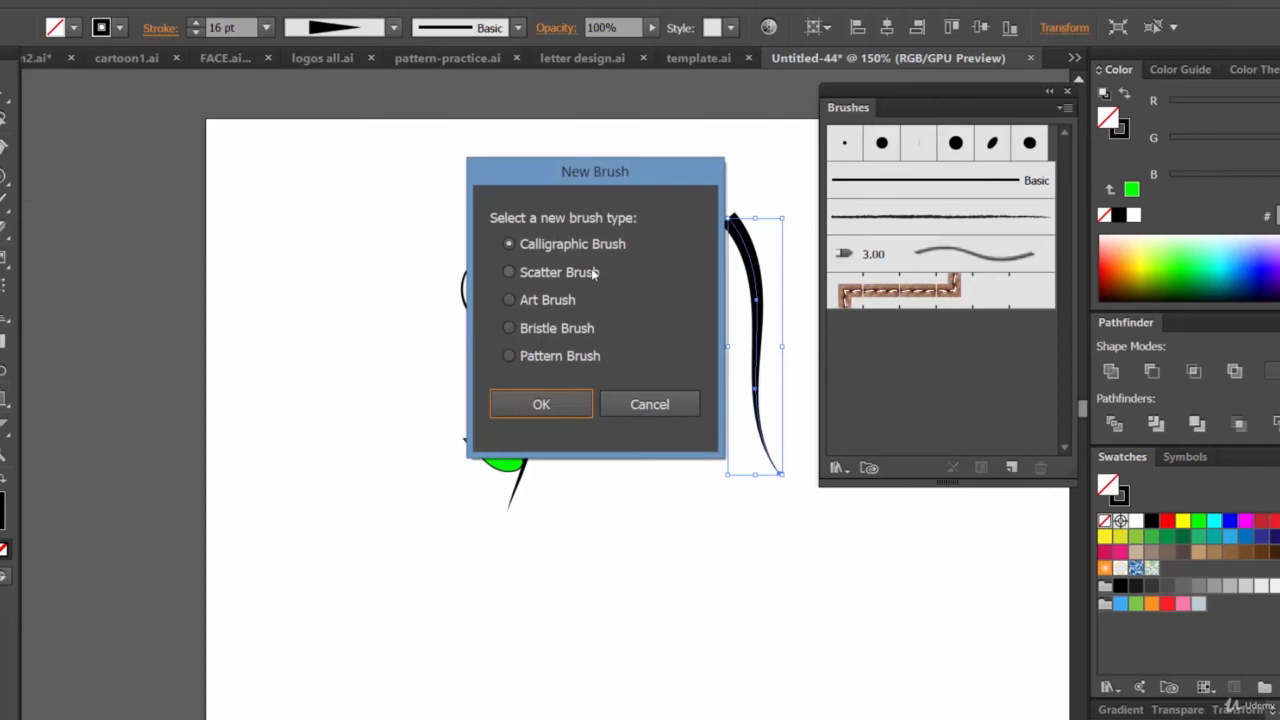